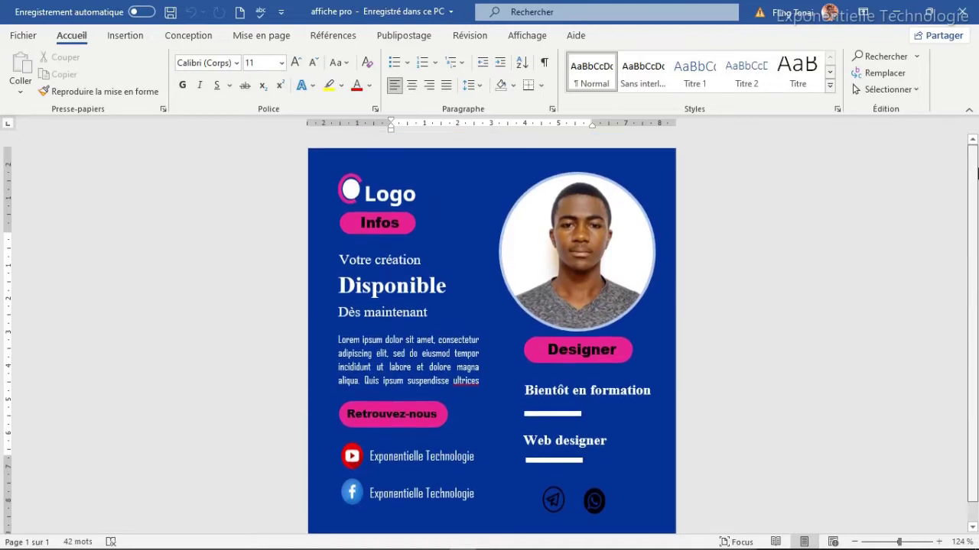
Step: From the Fichier menu, create a new blank document, Document1
{"action": "left_click", "coordinate": [25, 36]}
{"action": "left_click", "coordinate": [191, 141]}
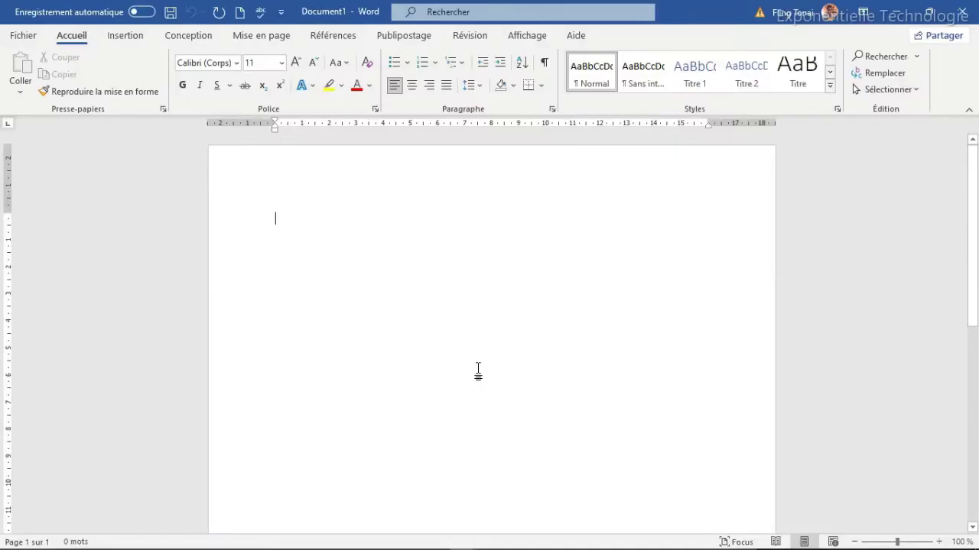
Step: Set a custom page size of 11 cm wide by 11,7 cm high via Autres tailles de pages
{"action": "left_click", "coordinate": [264, 41]}
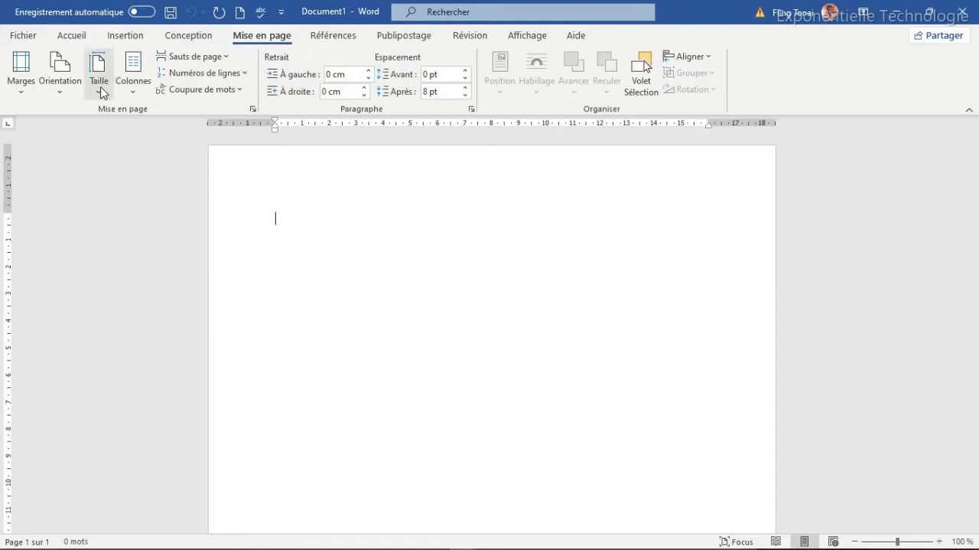
{"action": "left_click", "coordinate": [100, 87]}
{"action": "left_click", "coordinate": [156, 429]}
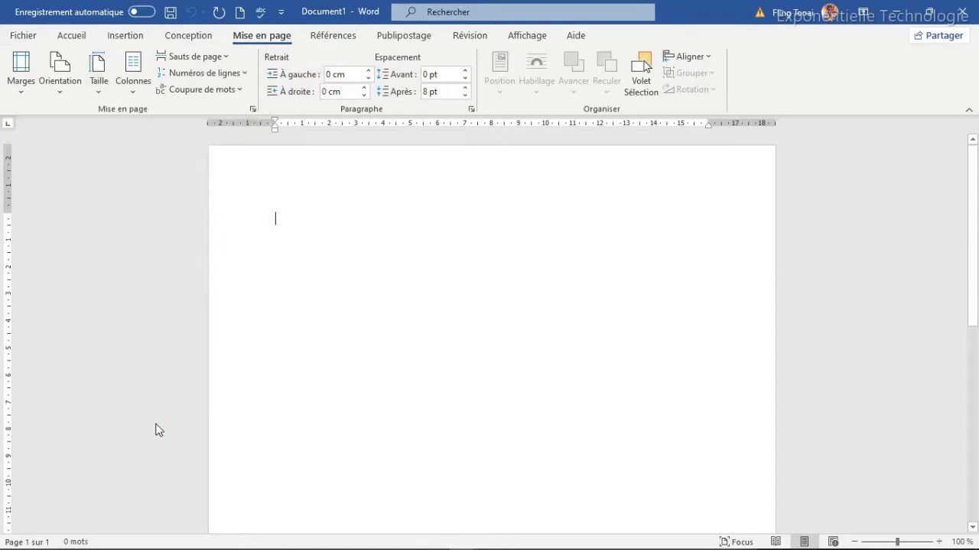
{"action": "left_click", "coordinate": [374, 157]}
{"action": "type", "text": "11"}
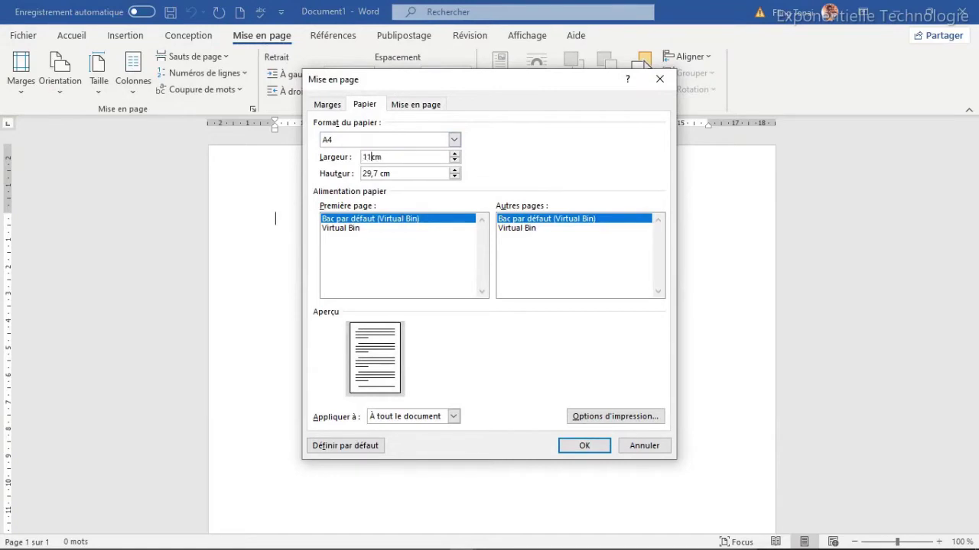
{"action": "key", "text": "Tab"}
{"action": "type", "text": "11,7"}
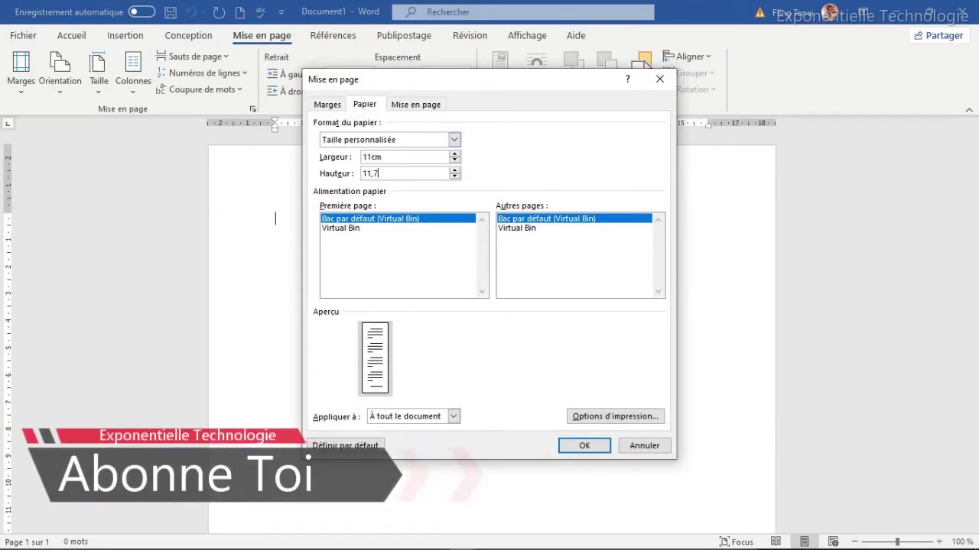
{"action": "left_click", "coordinate": [383, 157]}
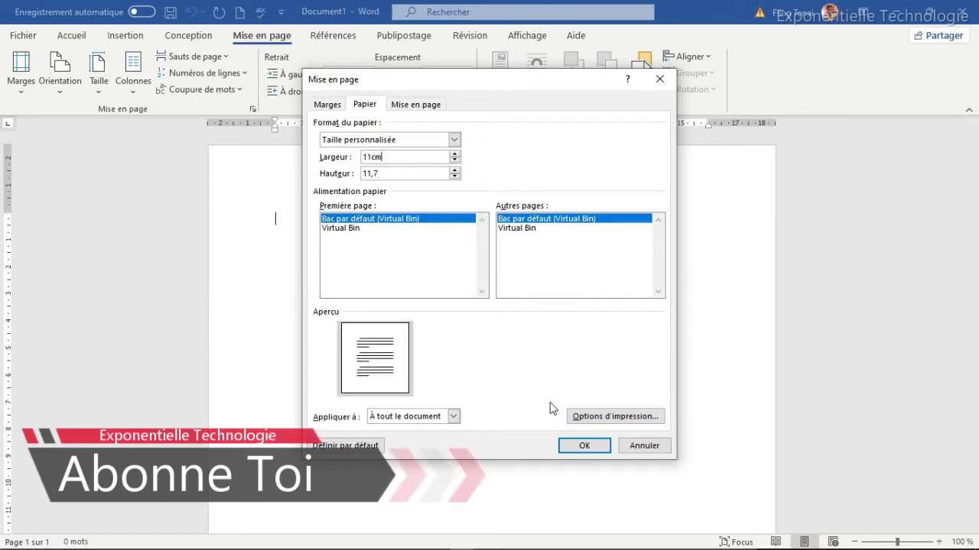
{"action": "left_click", "coordinate": [584, 445]}
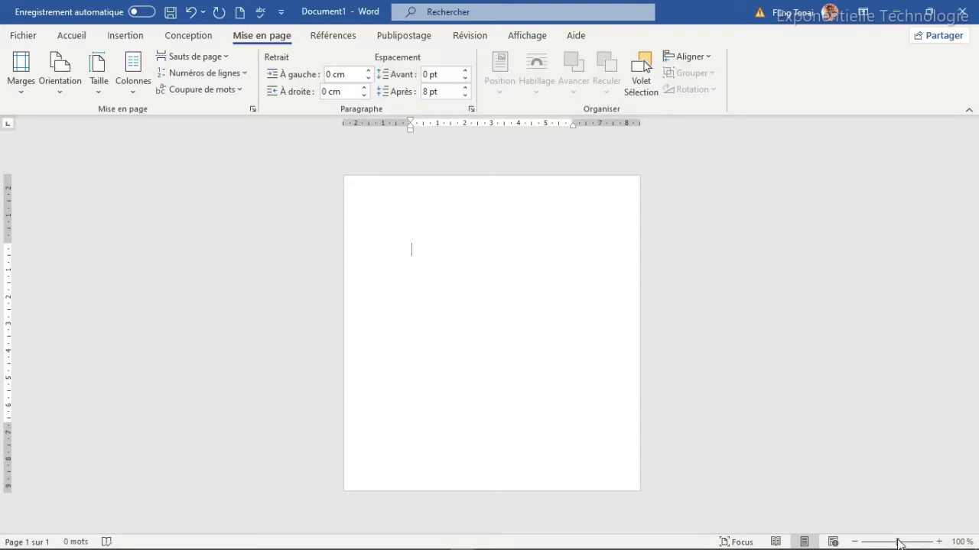
Step: Zoom to 124% and draw a rectangle from the page's top-left corner
{"action": "left_click_drag", "start_coordinate": [897, 542], "coordinate": [900, 542]}
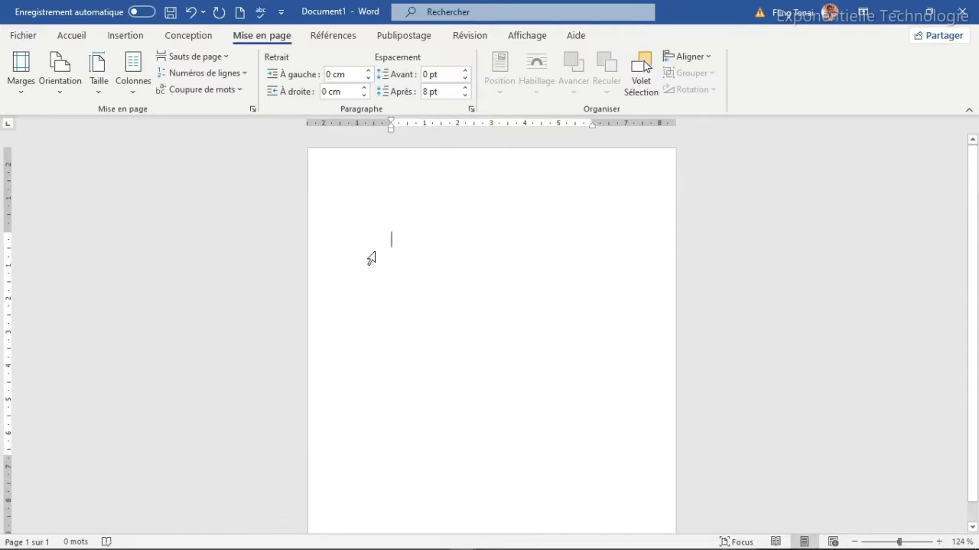
{"action": "left_click", "coordinate": [123, 36]}
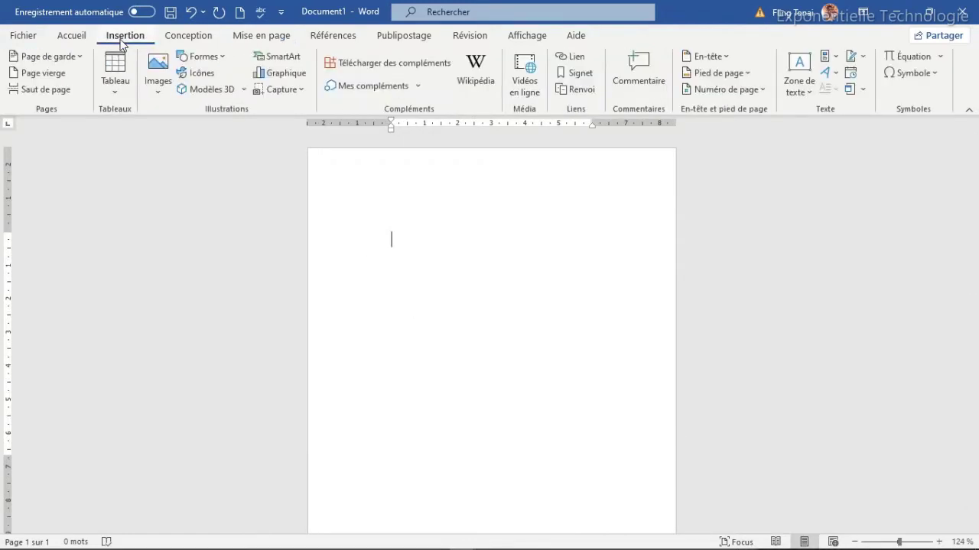
{"action": "left_click", "coordinate": [208, 57]}
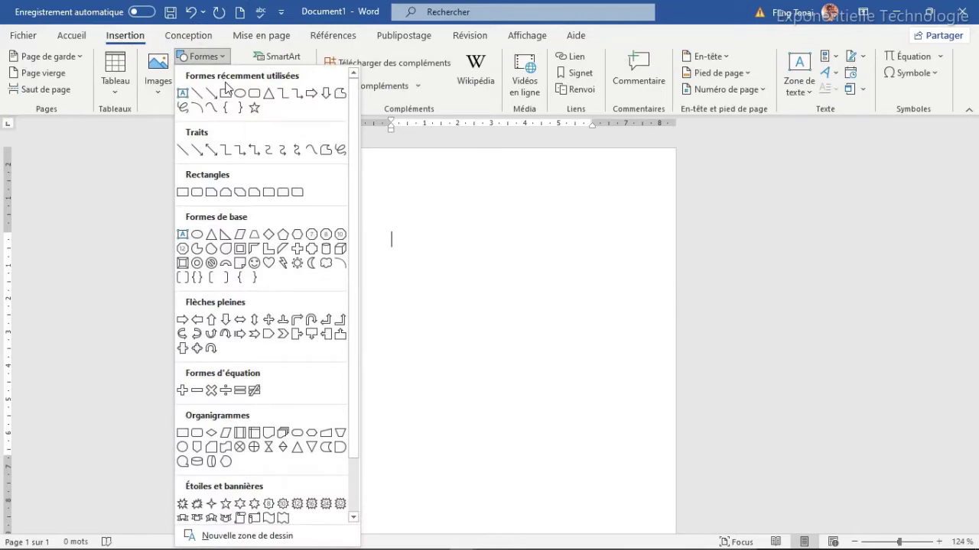
{"action": "left_click", "coordinate": [226, 94]}
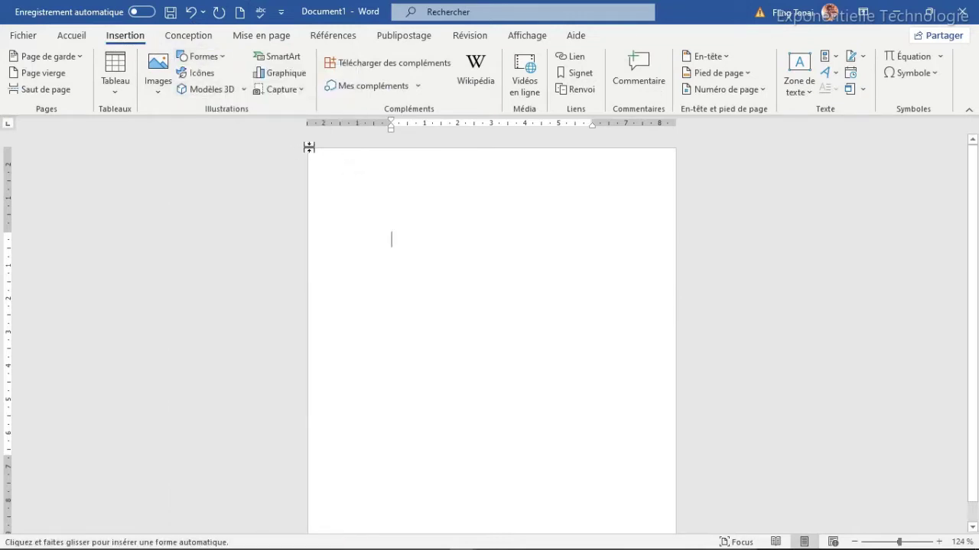
{"action": "mouse_move", "coordinate": [308, 149]}
{"action": "left_mouse_down"}
{"action": "mouse_move", "coordinate": [672, 528]}
{"action": "mouse_move", "coordinate": [675, 518]}
{"action": "left_mouse_up"}
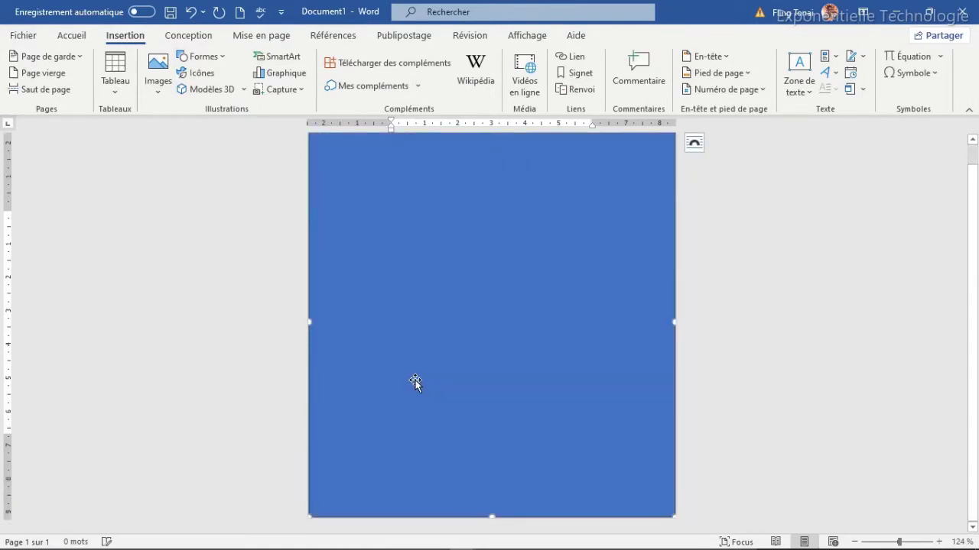
Step: Stretch the rectangle's edges to the page borders, about 11,87 × 11,65 cm
{"action": "left_click_drag", "start_coordinate": [307, 321], "coordinate": [297, 321]}
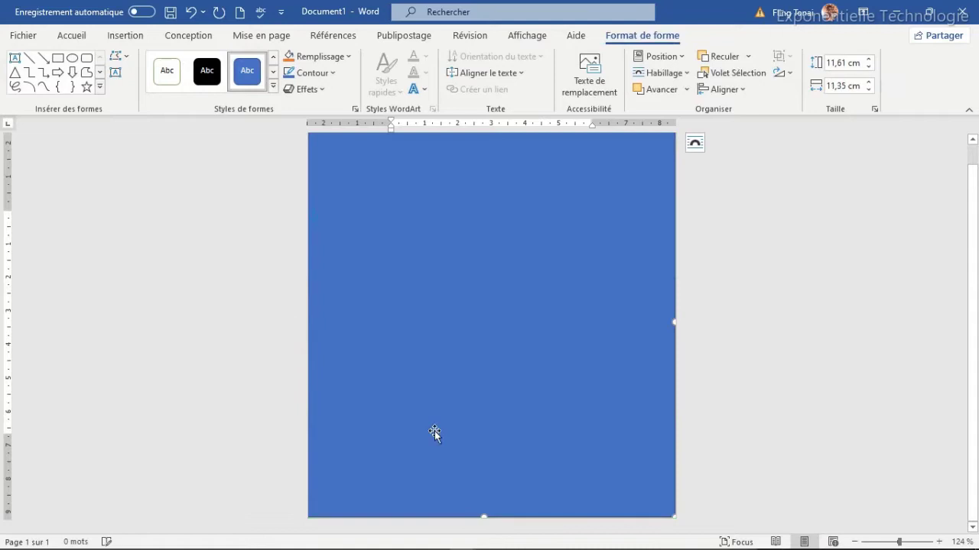
{"action": "left_click_drag", "start_coordinate": [483, 514], "coordinate": [483, 525]}
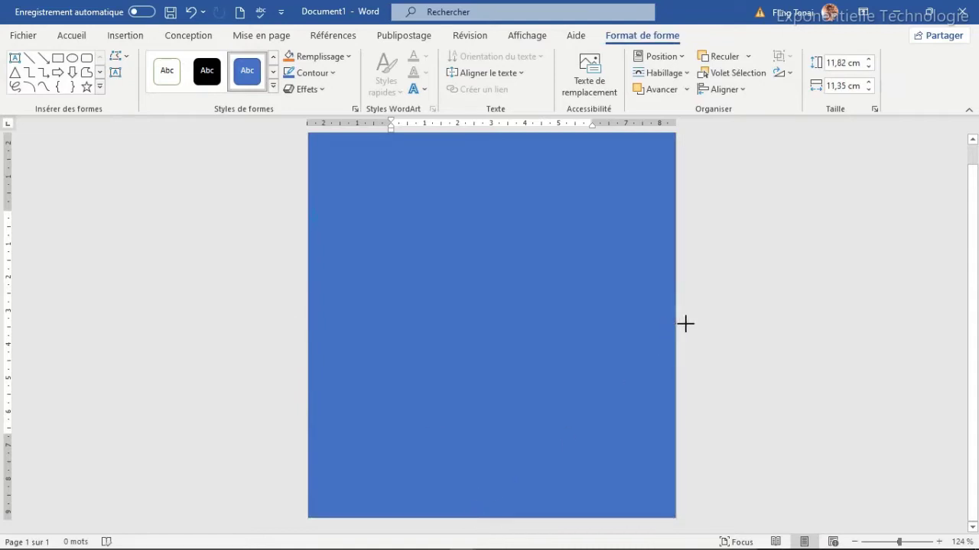
{"action": "scroll", "coordinate": [686, 323], "scroll_direction": "up", "scroll_amount": 1}
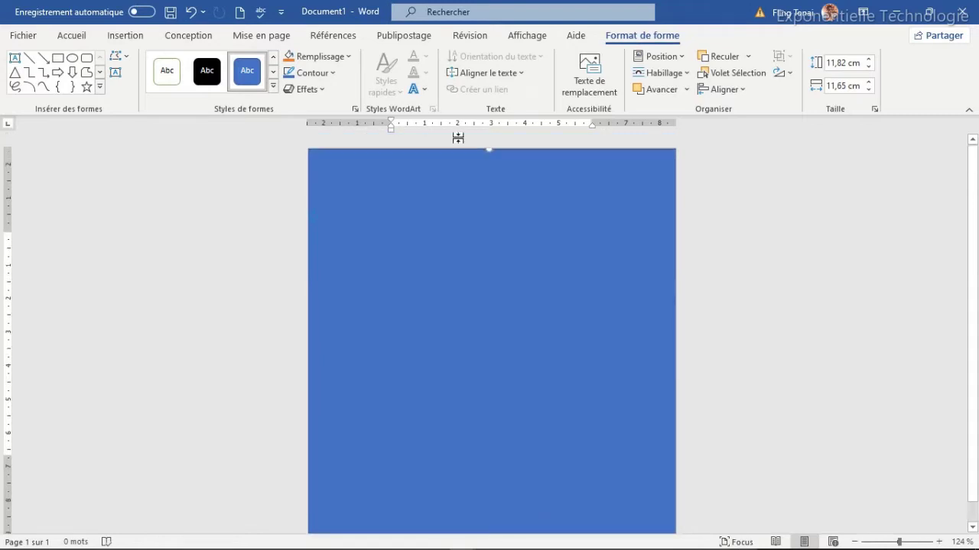
{"action": "left_click_drag", "start_coordinate": [488, 149], "coordinate": [488, 147]}
Step: Fill the rectangle with custom blue RGB 0/50/150 (#003296) and give it a matching blue outline
{"action": "left_click", "coordinate": [350, 60]}
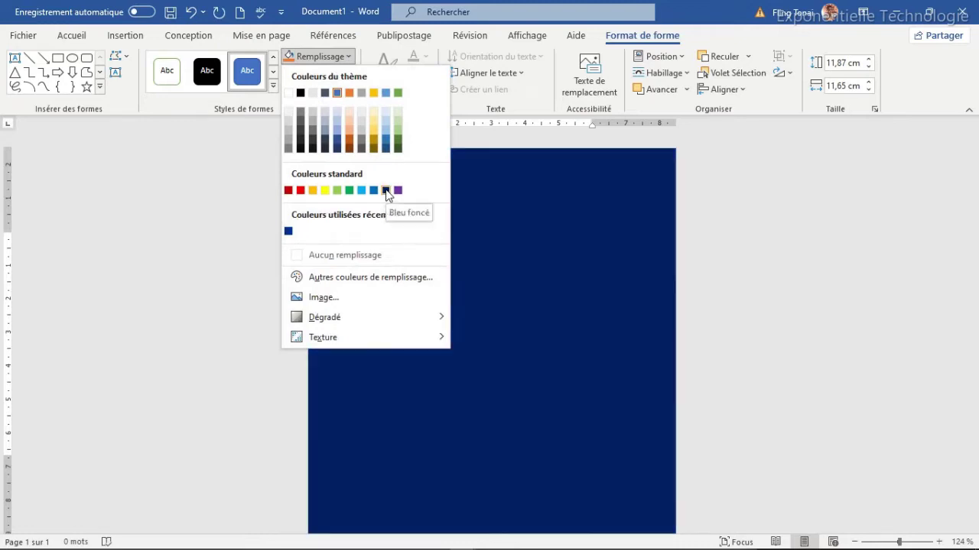
{"action": "left_click", "coordinate": [386, 190]}
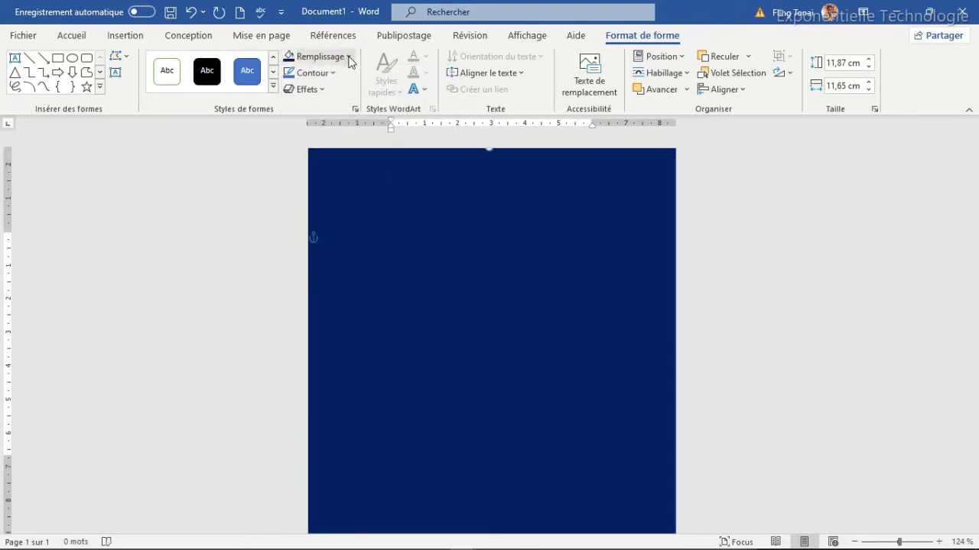
{"action": "left_click", "coordinate": [350, 60]}
{"action": "left_click", "coordinate": [347, 282]}
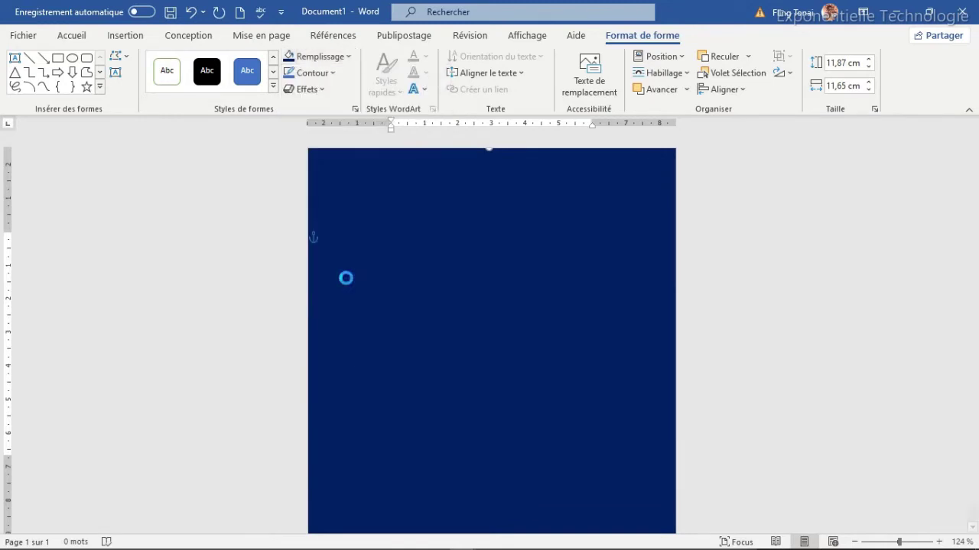
{"action": "left_click_drag", "start_coordinate": [466, 274], "coordinate": [463, 264]}
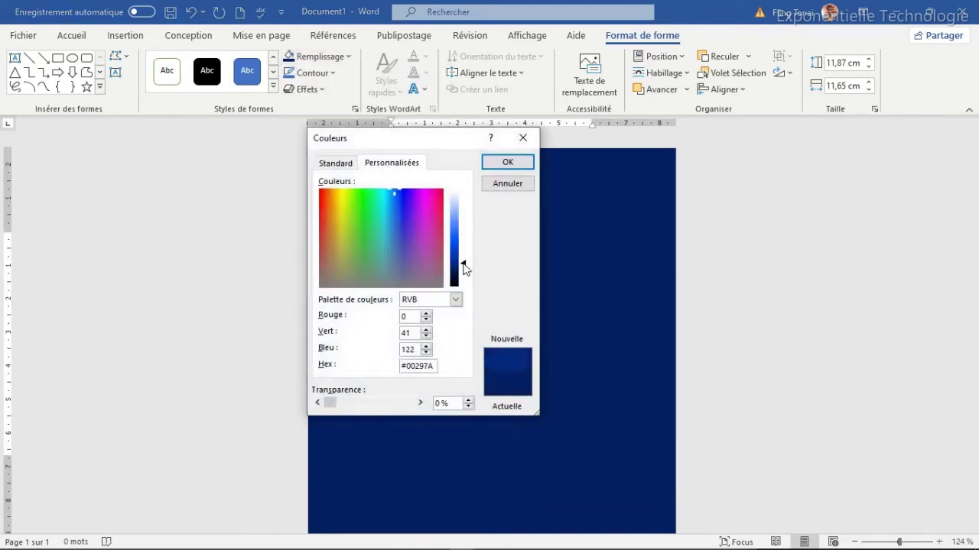
{"action": "left_click", "coordinate": [508, 163]}
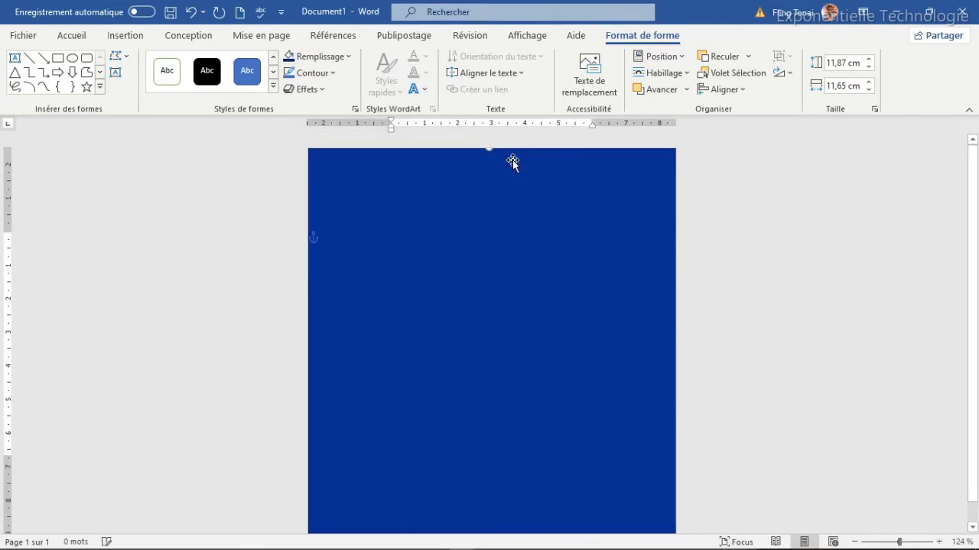
{"action": "left_click", "coordinate": [328, 70]}
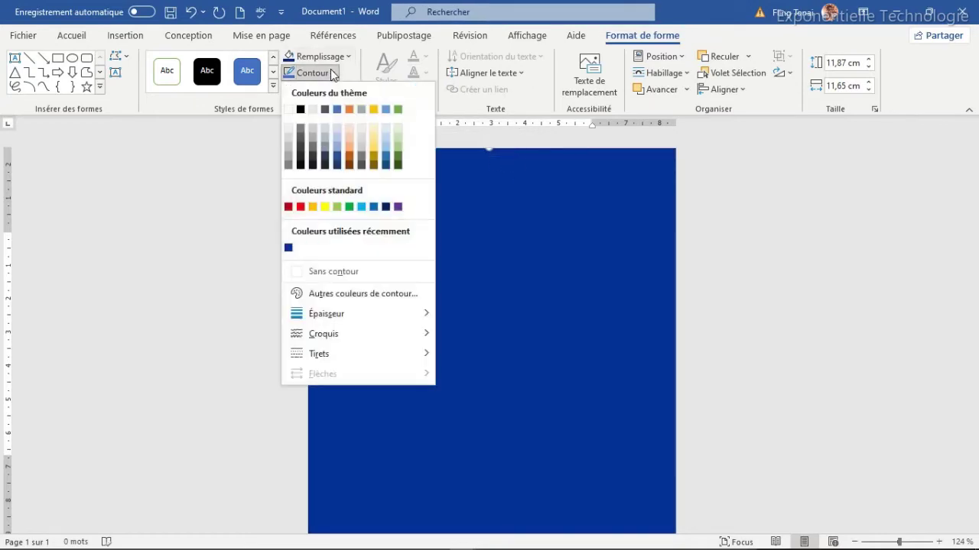
{"action": "left_click", "coordinate": [288, 249]}
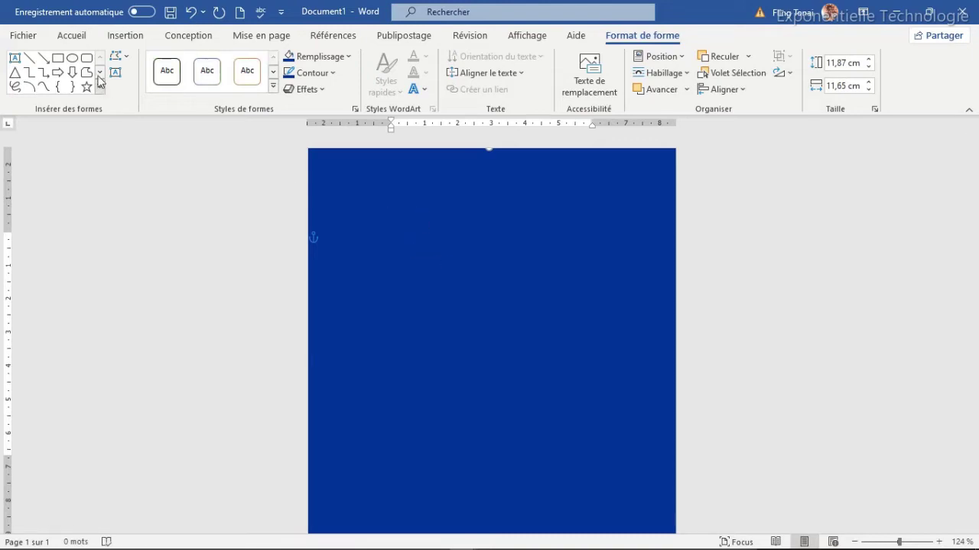
Step: Insert an ellipse, size it 4 × 4 cm, and move it toward the page's top right
{"action": "left_click", "coordinate": [72, 57]}
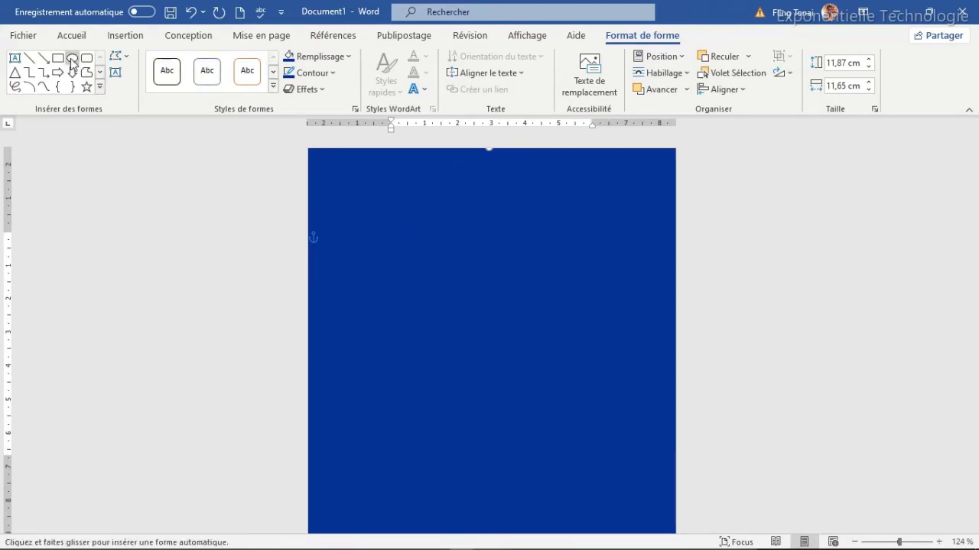
{"action": "left_click", "coordinate": [524, 201]}
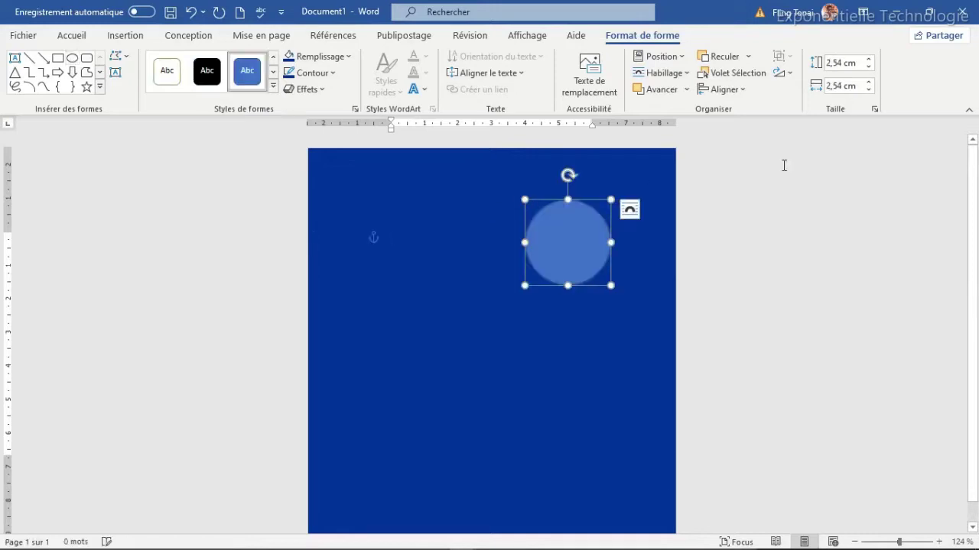
{"action": "double_click", "coordinate": [843, 67]}
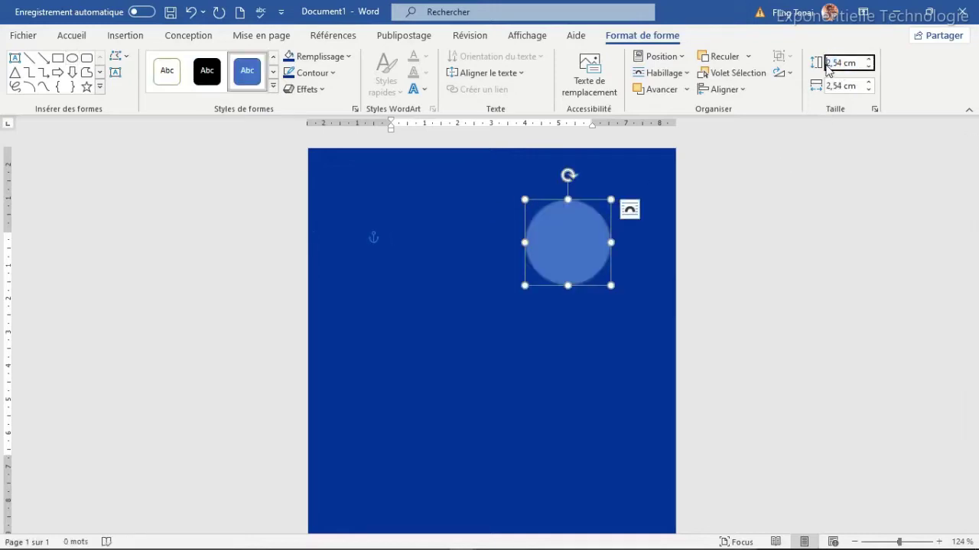
{"action": "type", "text": "4"}
{"action": "key", "text": "Tab"}
{"action": "type", "text": "4"}
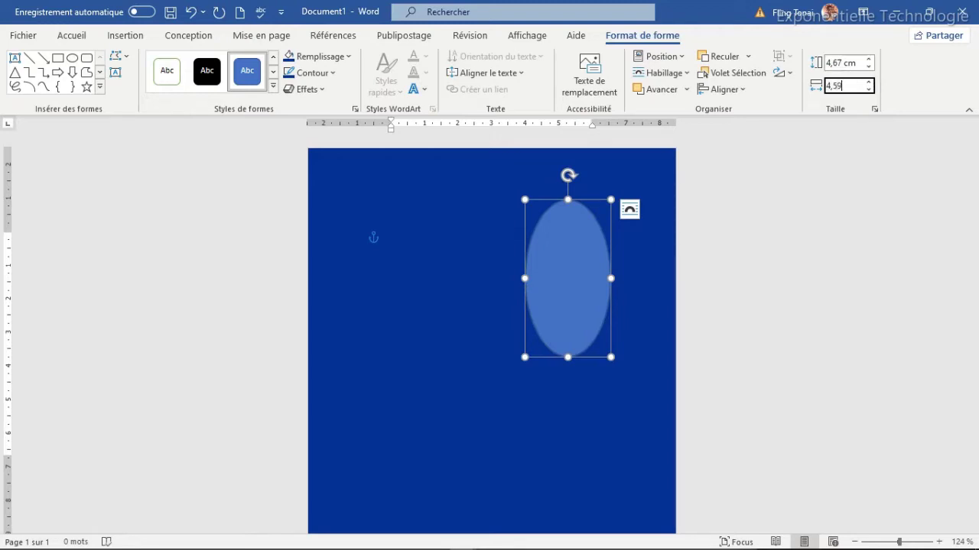
{"action": "key", "text": "Return"}
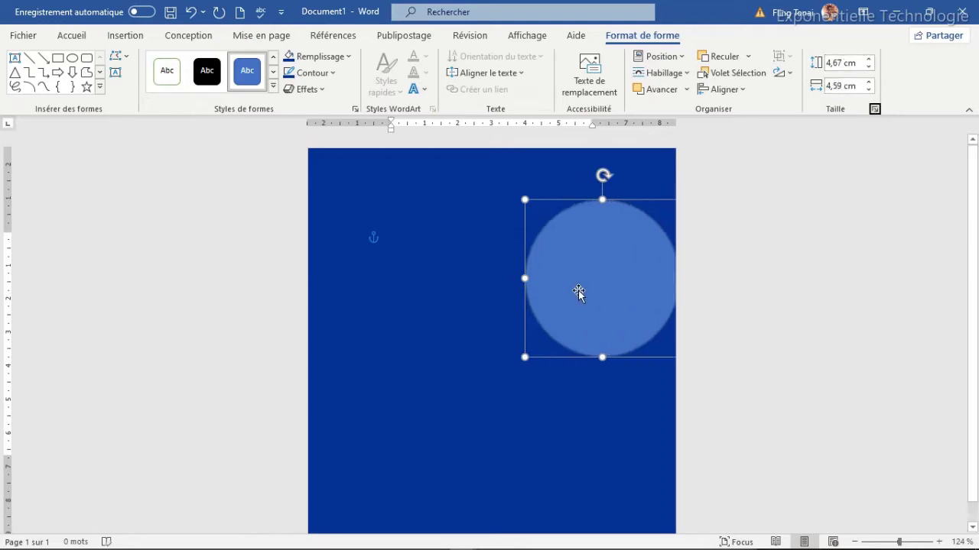
{"action": "left_click_drag", "start_coordinate": [617, 274], "coordinate": [596, 232]}
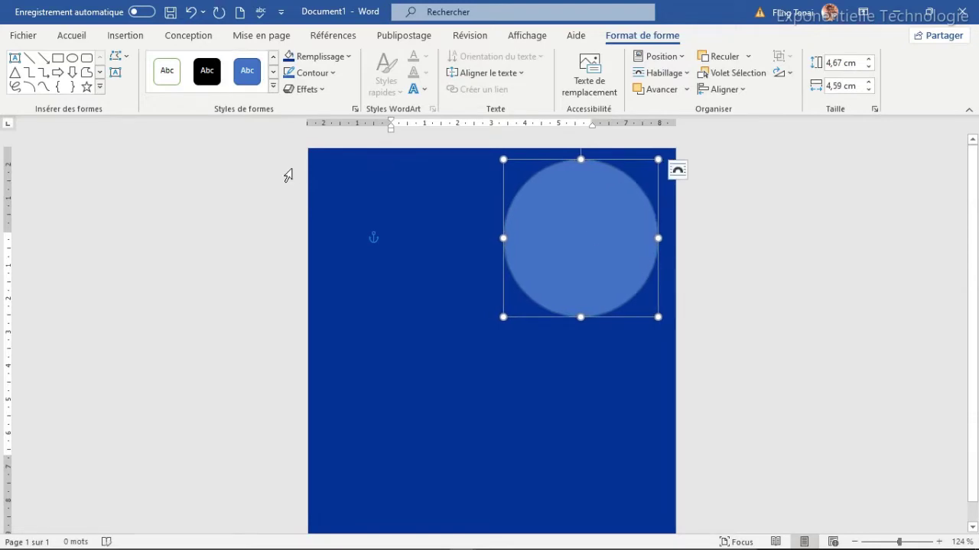
Step: Fill the circle with the Fling_finale photo from file, then nudge it slightly left and down
{"action": "left_click", "coordinate": [348, 57]}
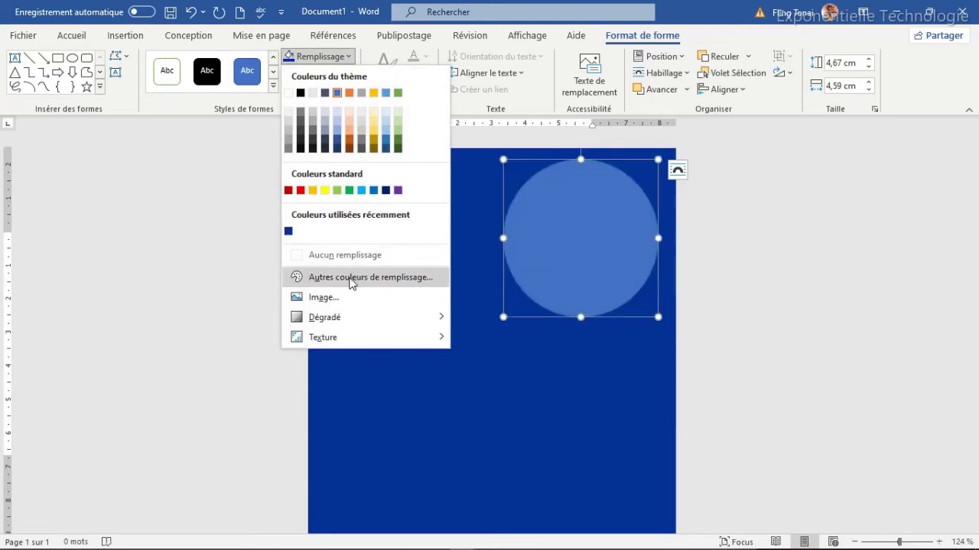
{"action": "left_click", "coordinate": [322, 299]}
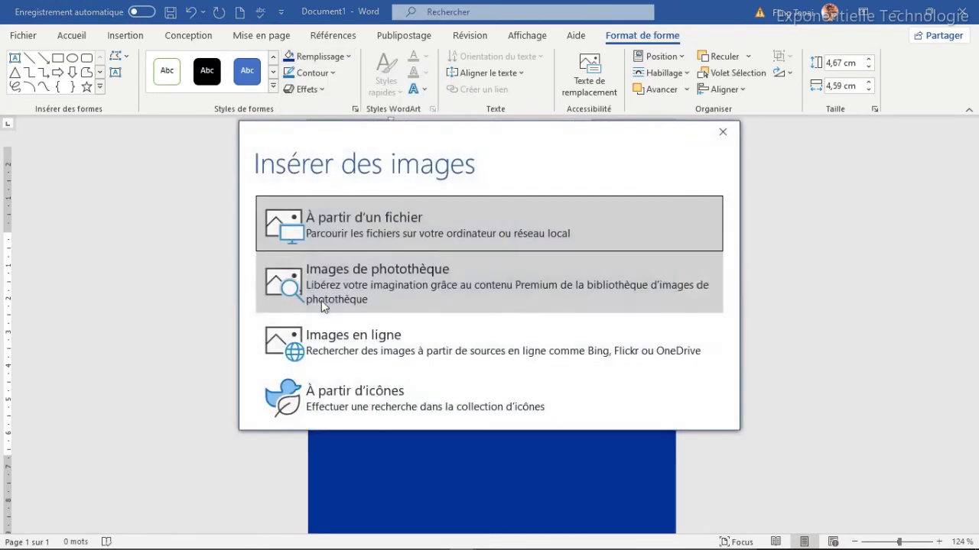
{"action": "left_click", "coordinate": [362, 224]}
{"action": "left_click", "coordinate": [177, 253]}
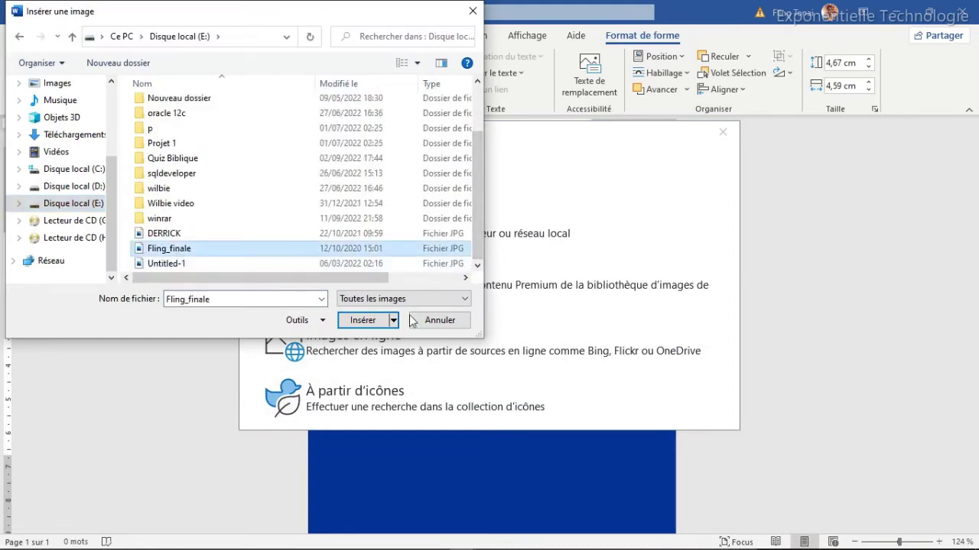
{"action": "left_click", "coordinate": [364, 321]}
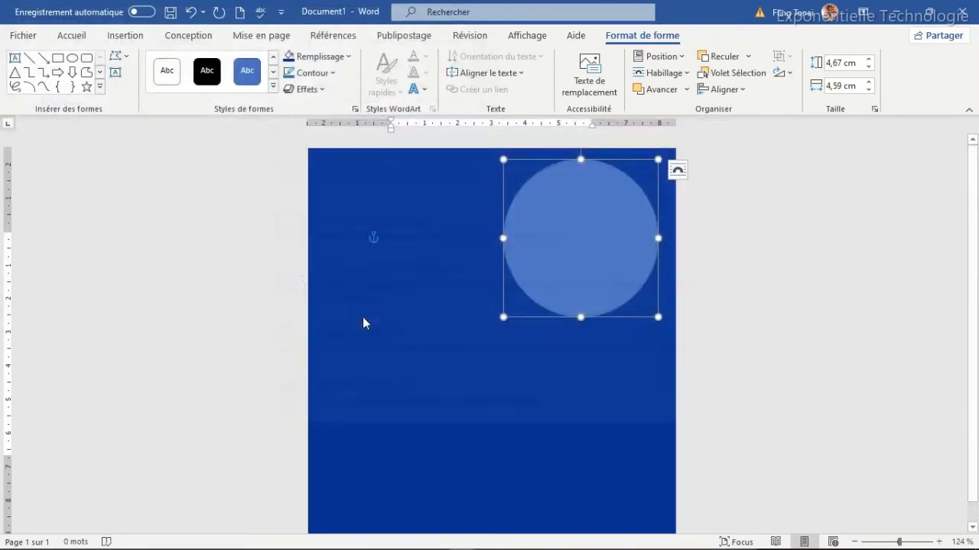
{"action": "left_click", "coordinate": [603, 395]}
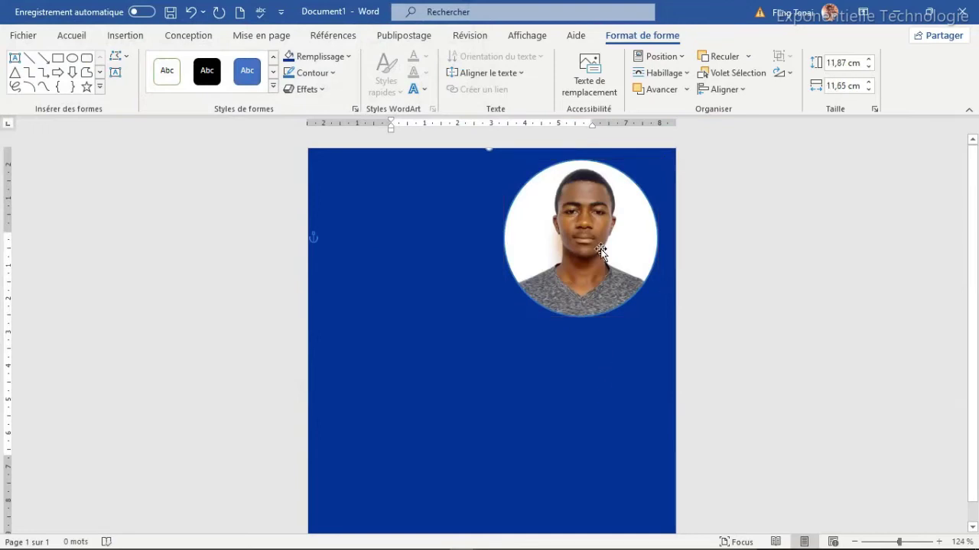
{"action": "left_click_drag", "start_coordinate": [598, 249], "coordinate": [592, 253]}
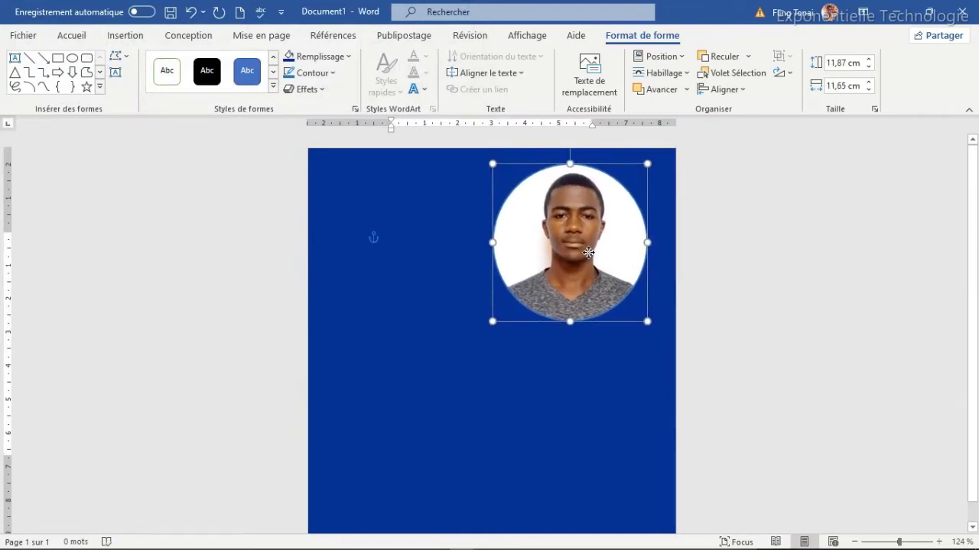
Step: Give the photo circle a 2¼ pt outline in a light blue theme colour
{"action": "left_click", "coordinate": [617, 218]}
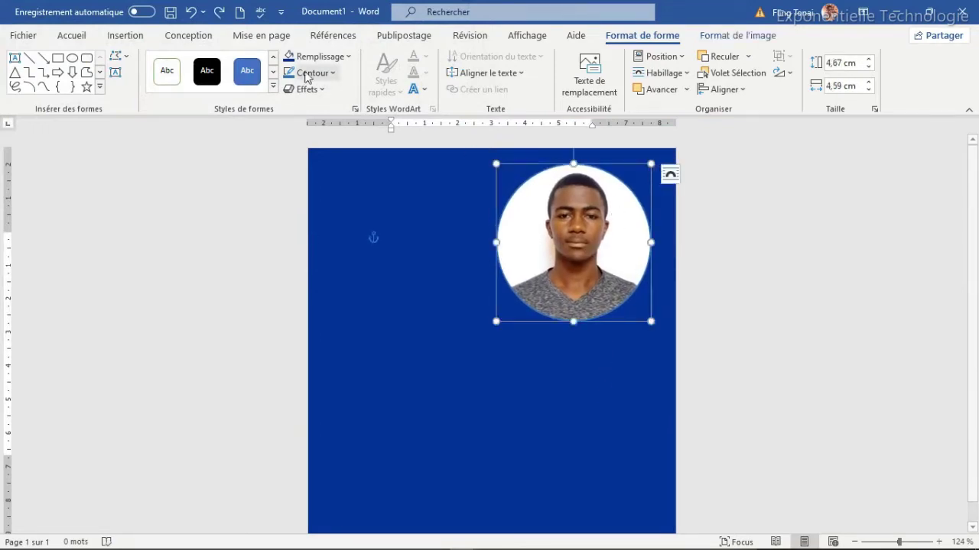
{"action": "left_click", "coordinate": [334, 76]}
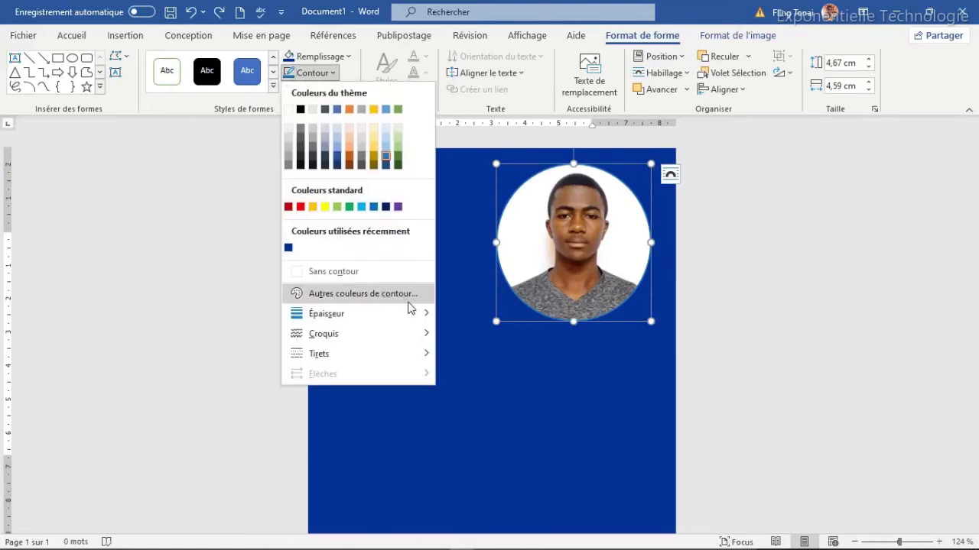
{"action": "mouse_move", "coordinate": [413, 313]}
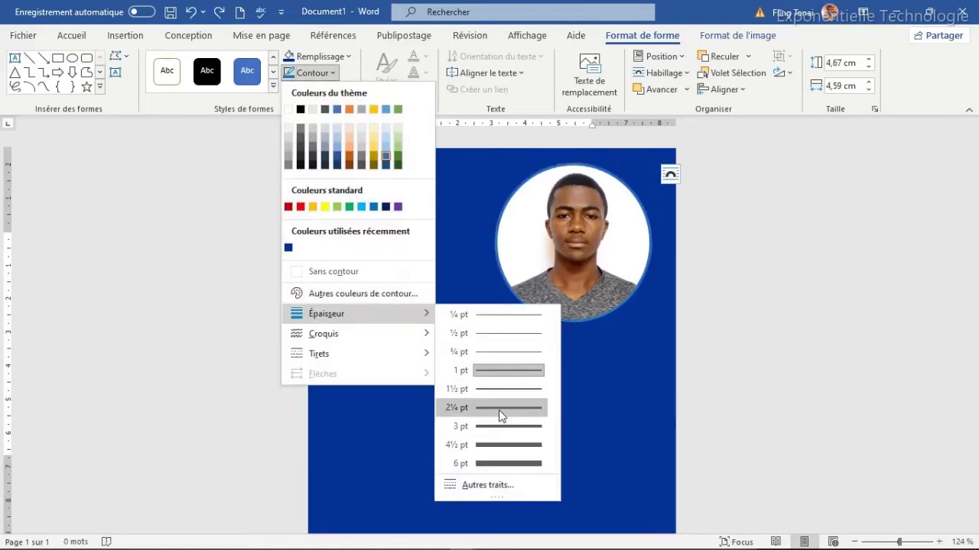
{"action": "left_click", "coordinate": [499, 411]}
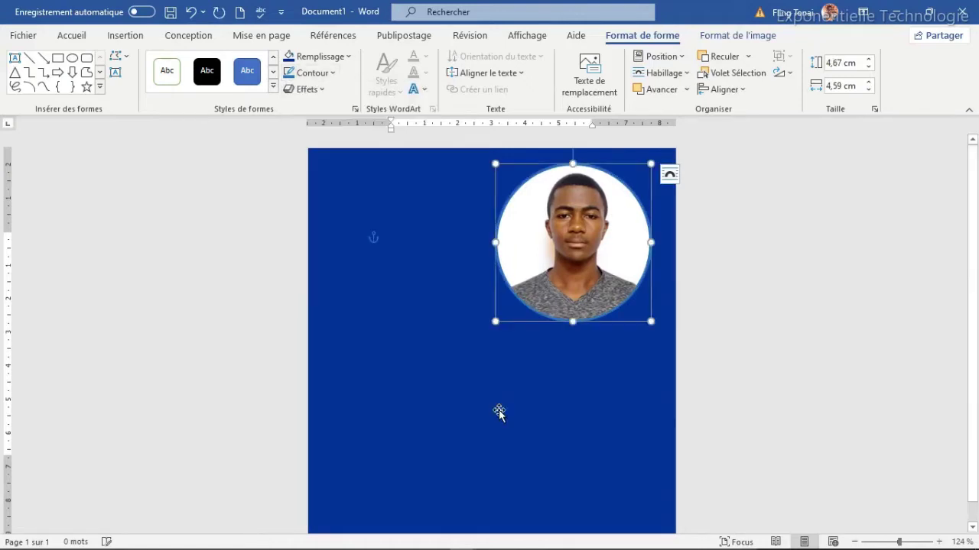
{"action": "left_click", "coordinate": [333, 73]}
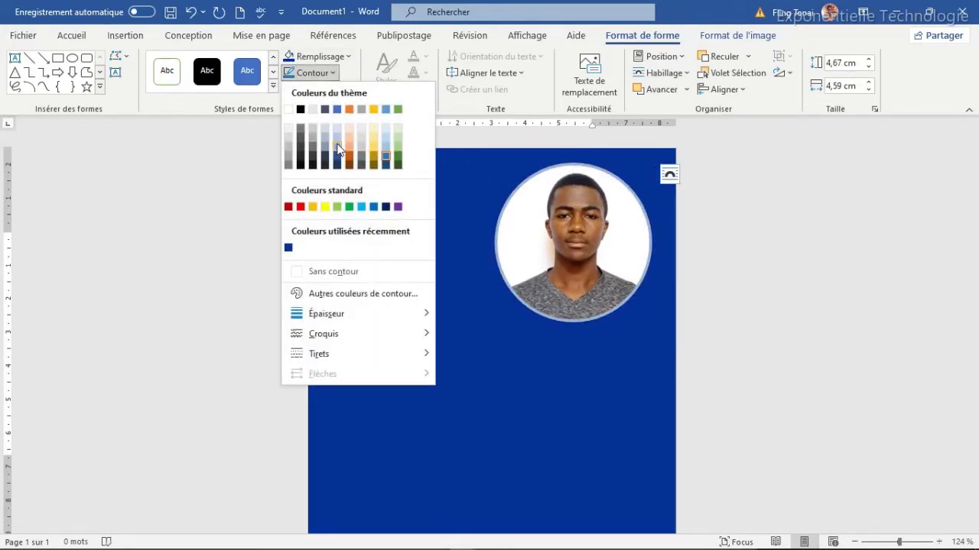
{"action": "left_click", "coordinate": [339, 149]}
{"action": "left_click", "coordinate": [557, 376]}
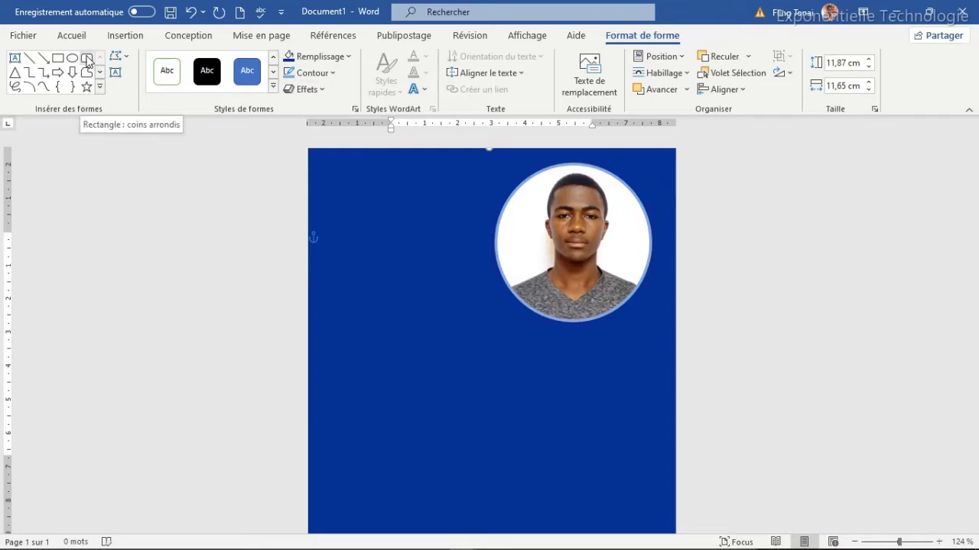
Step: Draw a fully rounded rectangle below the photo with pink fill and pink outline
{"action": "left_click", "coordinate": [87, 59]}
{"action": "left_click_drag", "start_coordinate": [523, 333], "coordinate": [627, 359]}
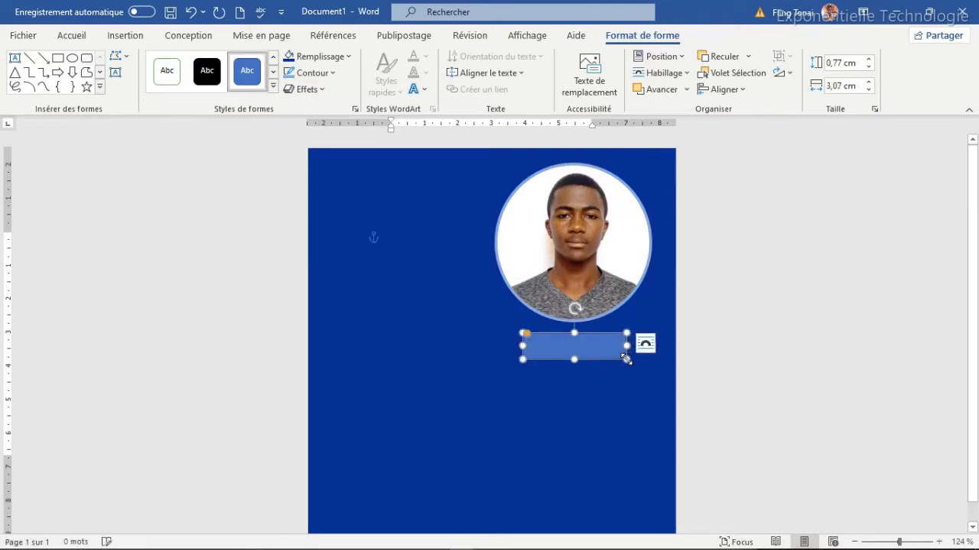
{"action": "left_click_drag", "start_coordinate": [526, 335], "coordinate": [538, 343]}
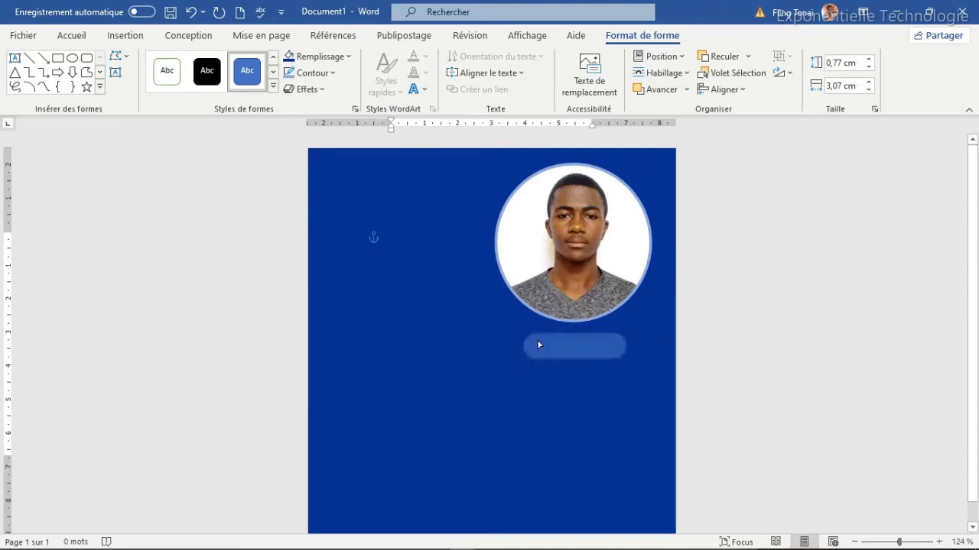
{"action": "left_click", "coordinate": [302, 57]}
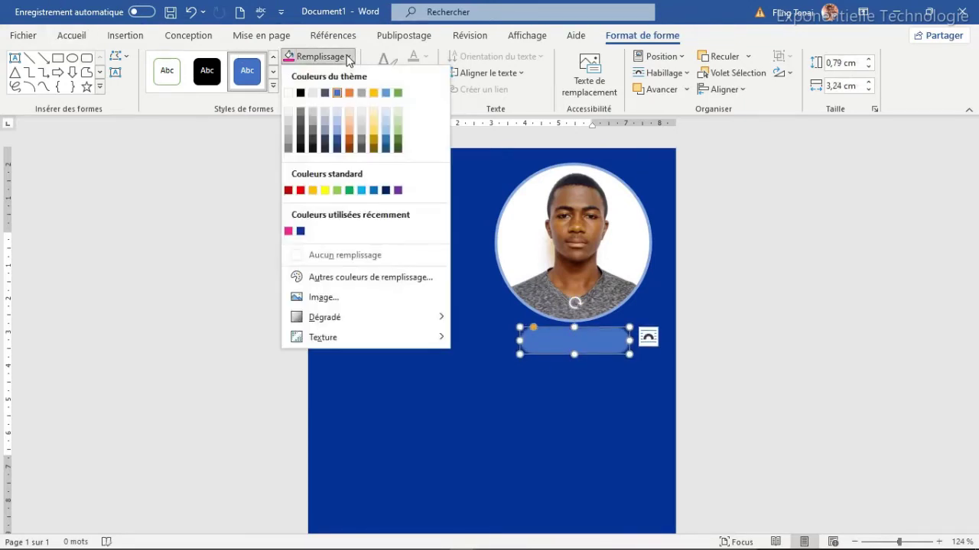
{"action": "left_click", "coordinate": [289, 231]}
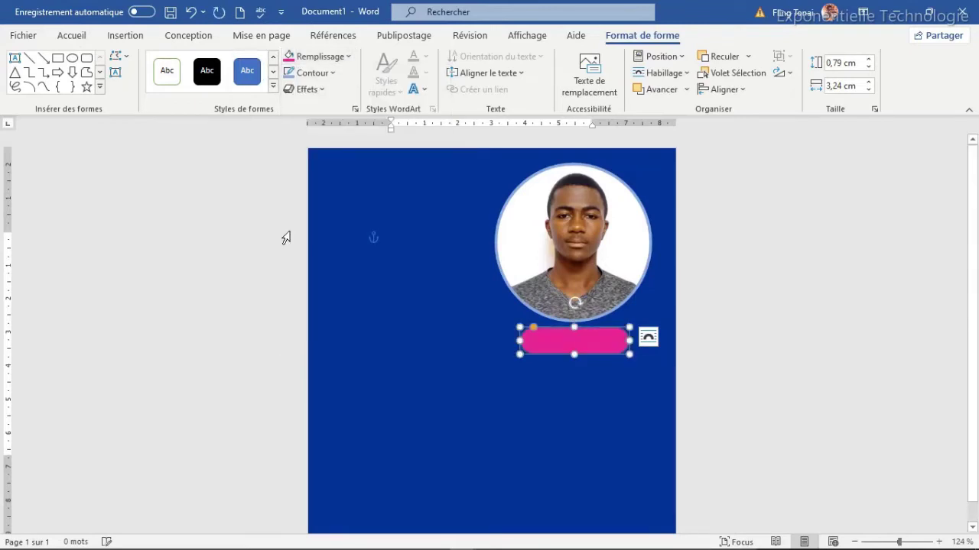
{"action": "left_click", "coordinate": [332, 74]}
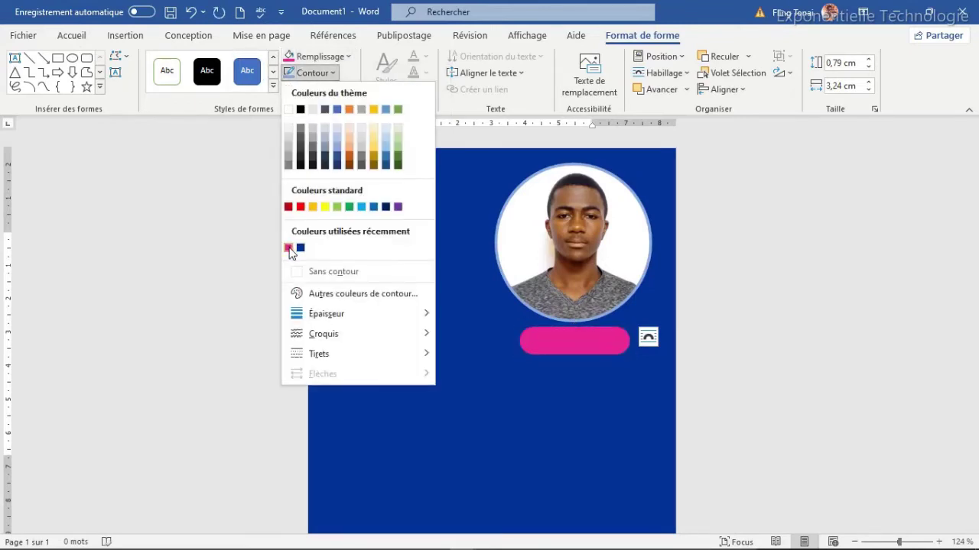
{"action": "left_click", "coordinate": [289, 247]}
{"action": "left_click", "coordinate": [554, 385]}
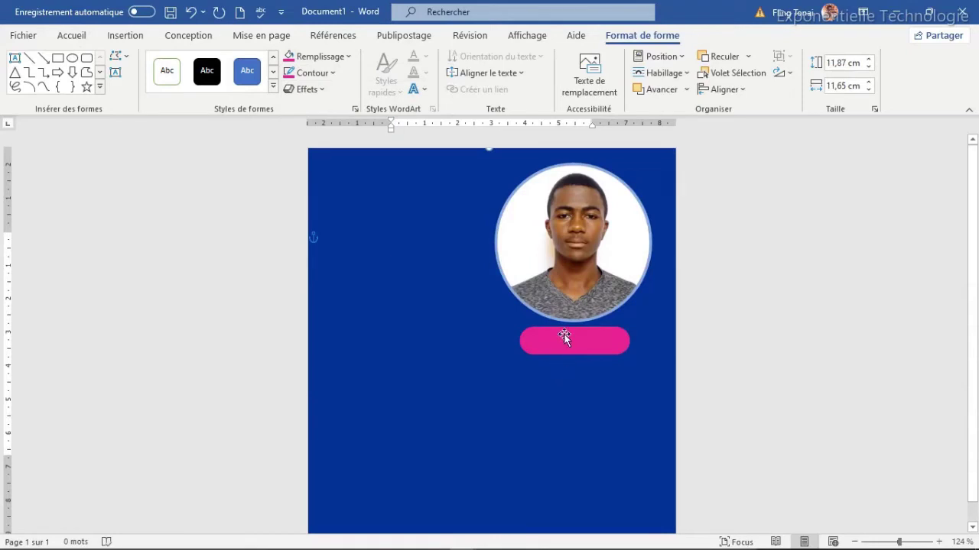
{"action": "left_click", "coordinate": [564, 337]}
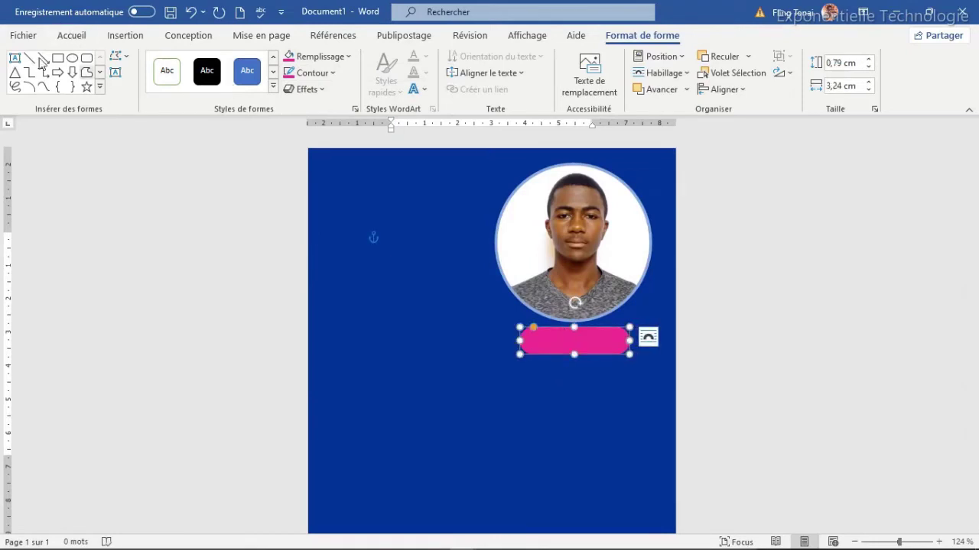
Step: Add a 'Designer' text box left of the pink pill, with no fill and no outline
{"action": "left_click", "coordinate": [14, 59]}
{"action": "left_click_drag", "start_coordinate": [385, 303], "coordinate": [494, 348]}
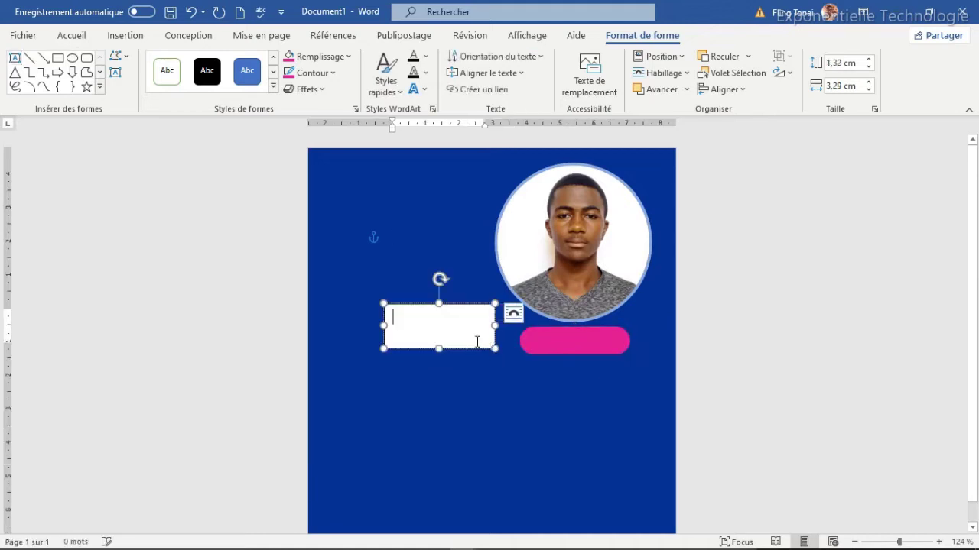
{"action": "type", "text": "Designer"}
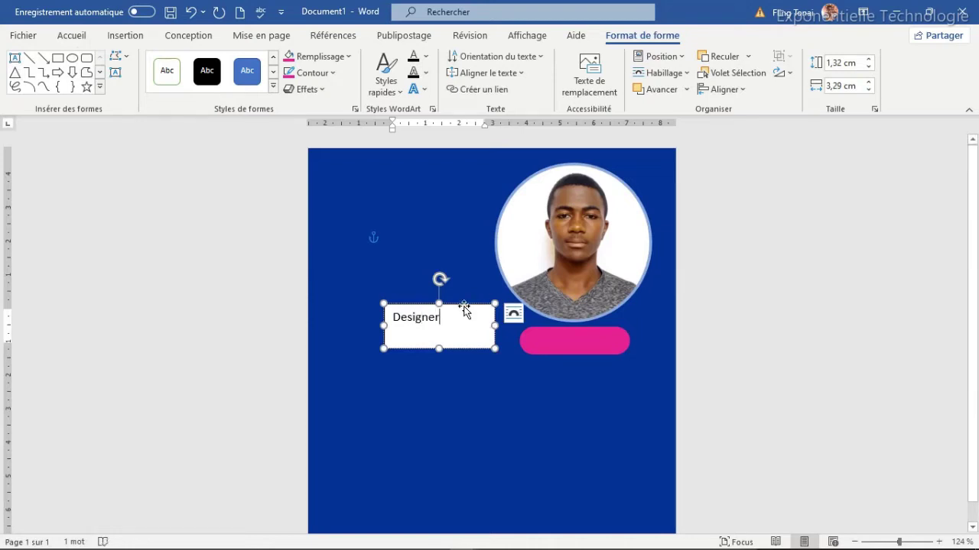
{"action": "left_click", "coordinate": [348, 57]}
{"action": "left_click", "coordinate": [334, 254]}
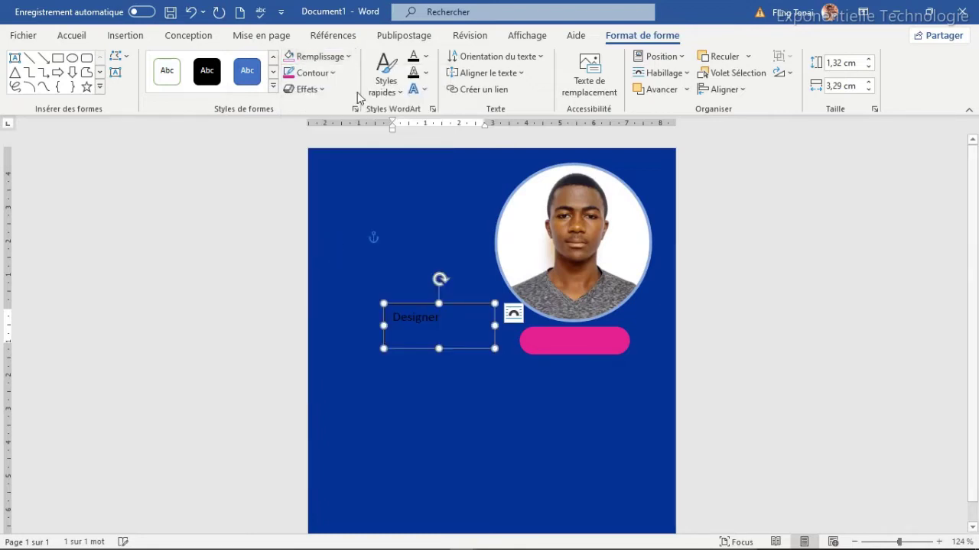
{"action": "left_click", "coordinate": [322, 73]}
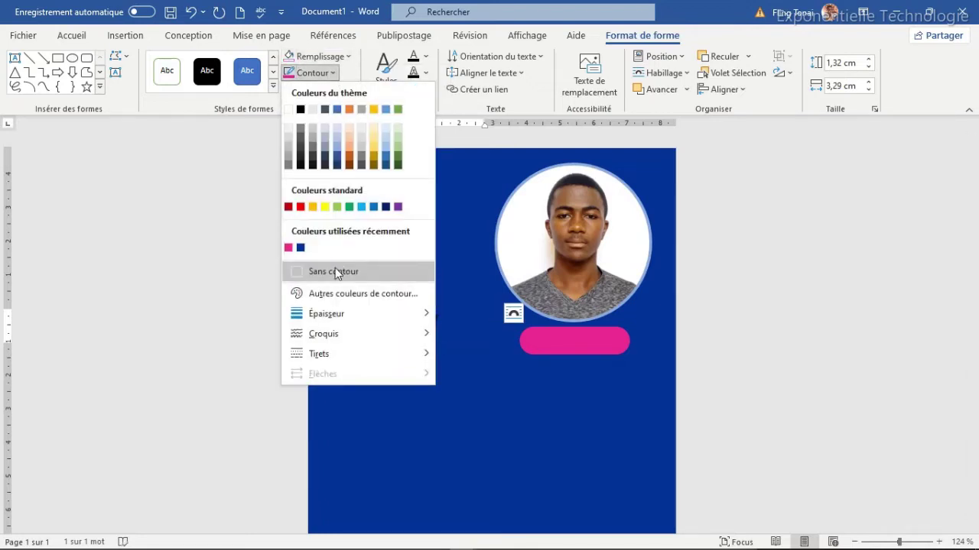
{"action": "left_click", "coordinate": [335, 271]}
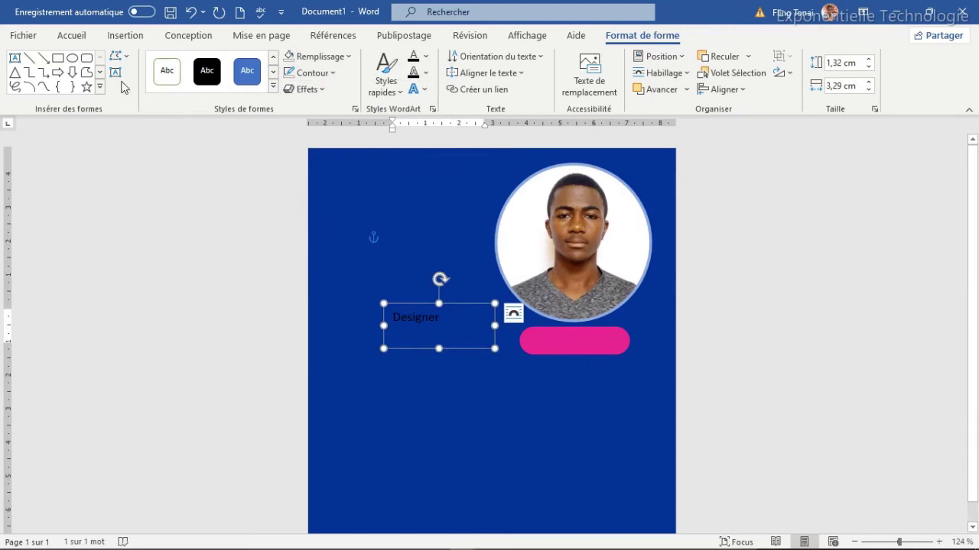
Step: Format the Designer text in Arial Black, size 12
{"action": "left_click", "coordinate": [74, 37]}
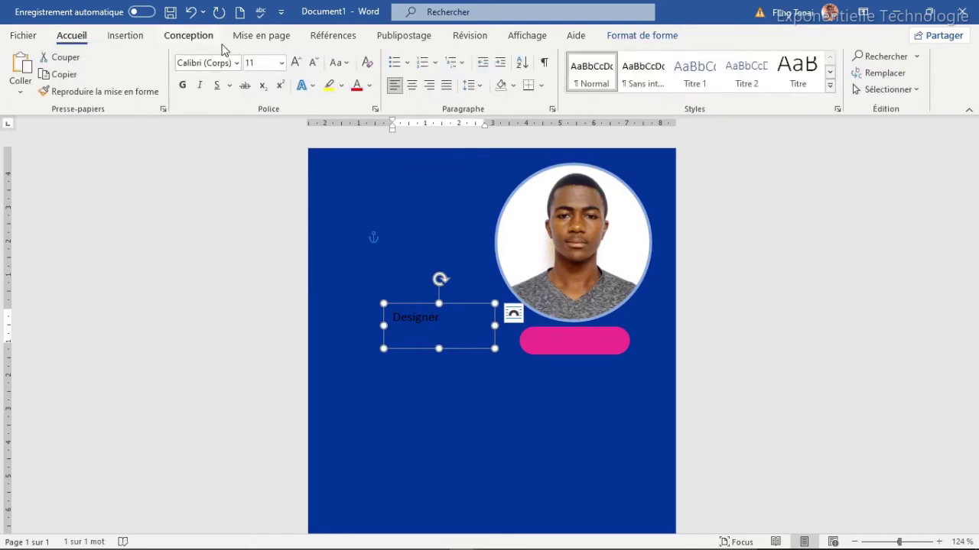
{"action": "left_click", "coordinate": [225, 62]}
{"action": "type", "text": "Arial"}
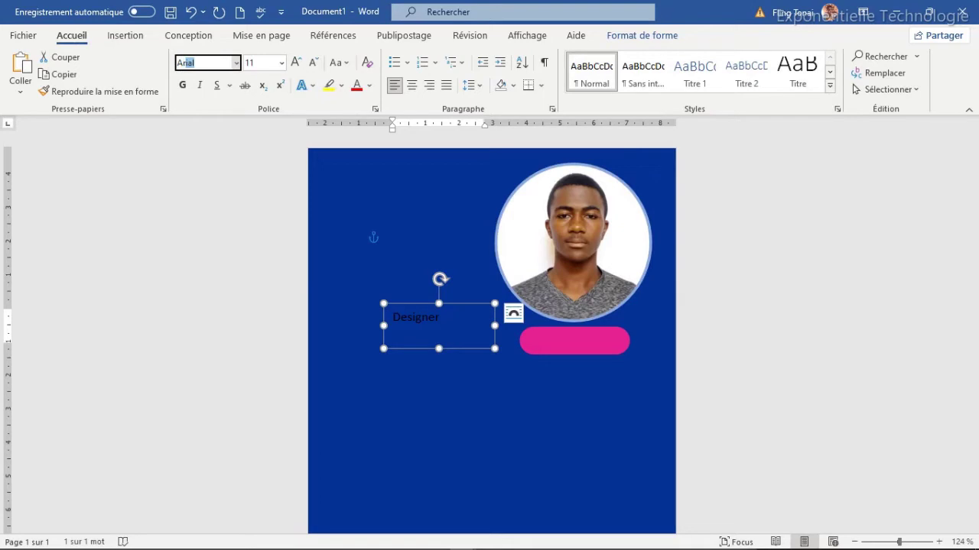
{"action": "left_click", "coordinate": [236, 63]}
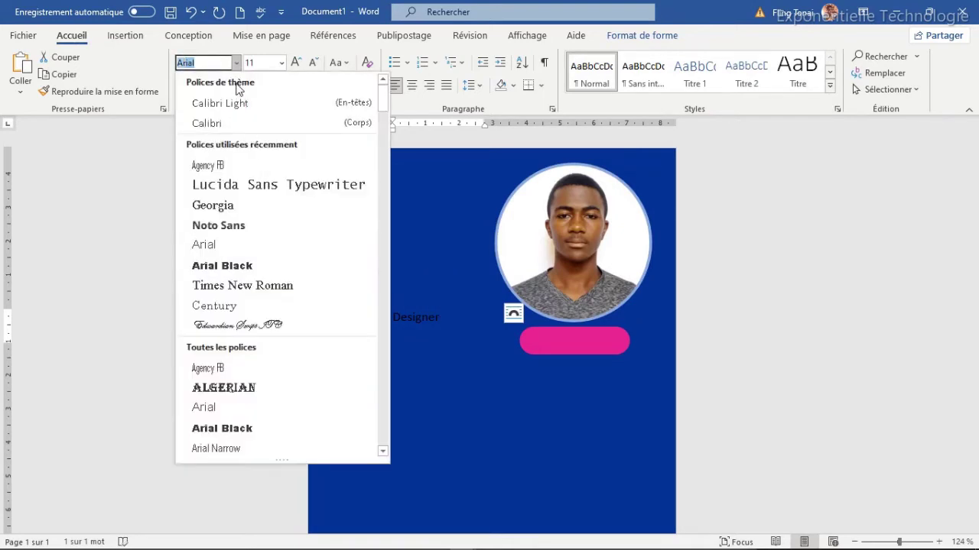
{"action": "left_click", "coordinate": [230, 266]}
{"action": "left_click", "coordinate": [295, 63]}
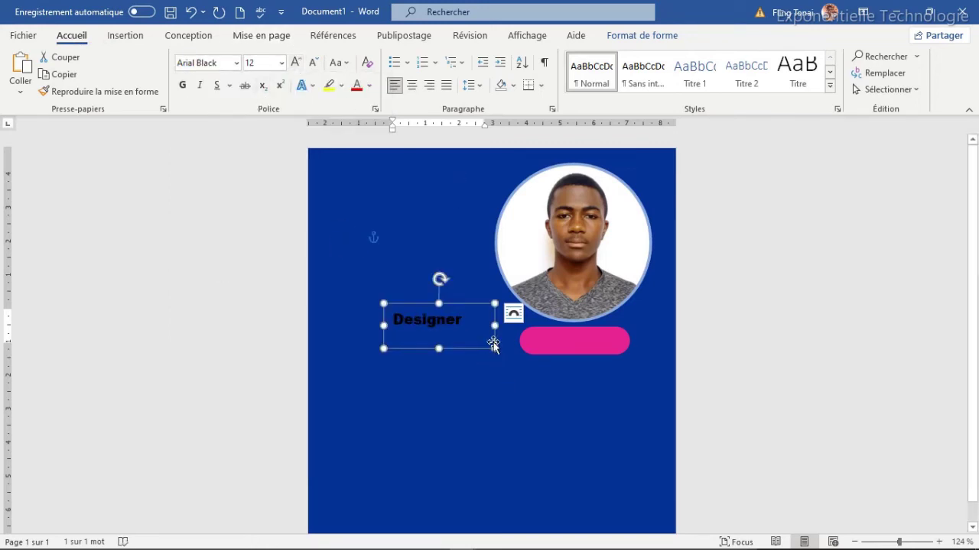
Step: Shrink the text box to fit, move it onto the pink pill, and duplicate it
{"action": "left_click_drag", "start_coordinate": [495, 348], "coordinate": [473, 337]}
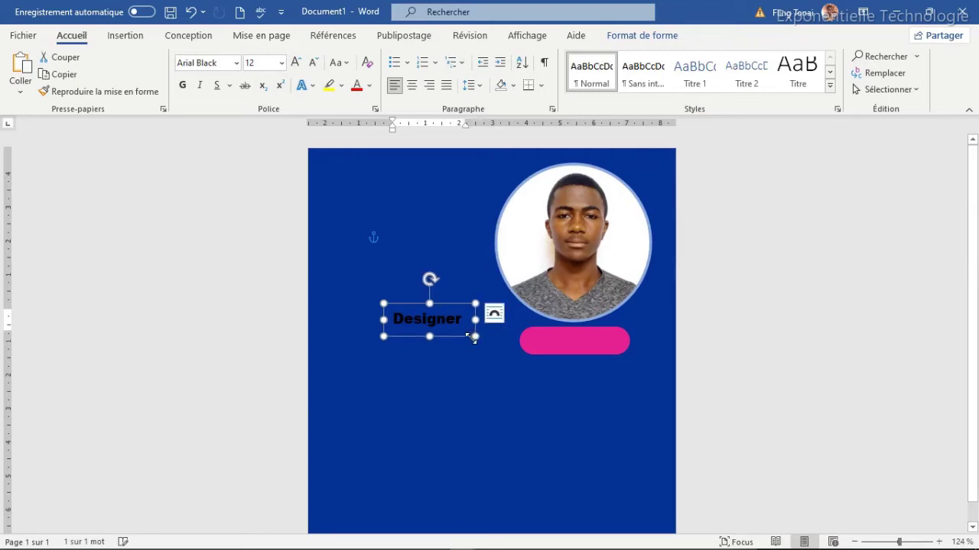
{"action": "left_click_drag", "start_coordinate": [447, 305], "coordinate": [597, 327]}
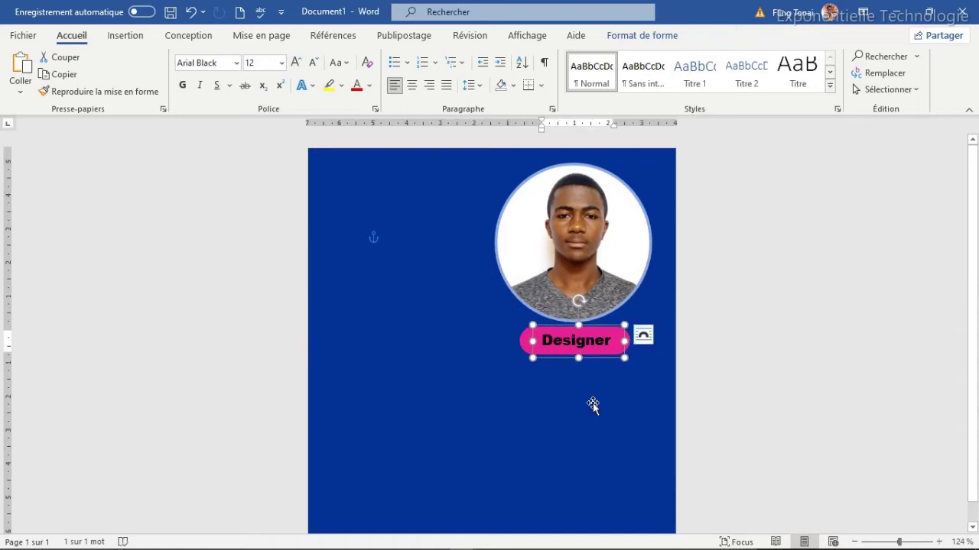
{"action": "left_click", "coordinate": [593, 403]}
{"action": "left_click", "coordinate": [585, 327]}
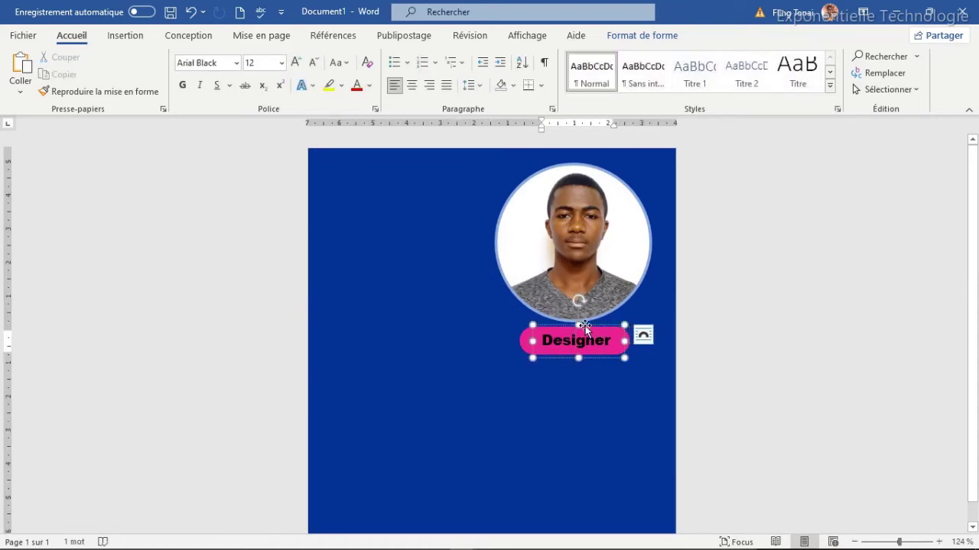
{"action": "left_click", "coordinate": [592, 325]}
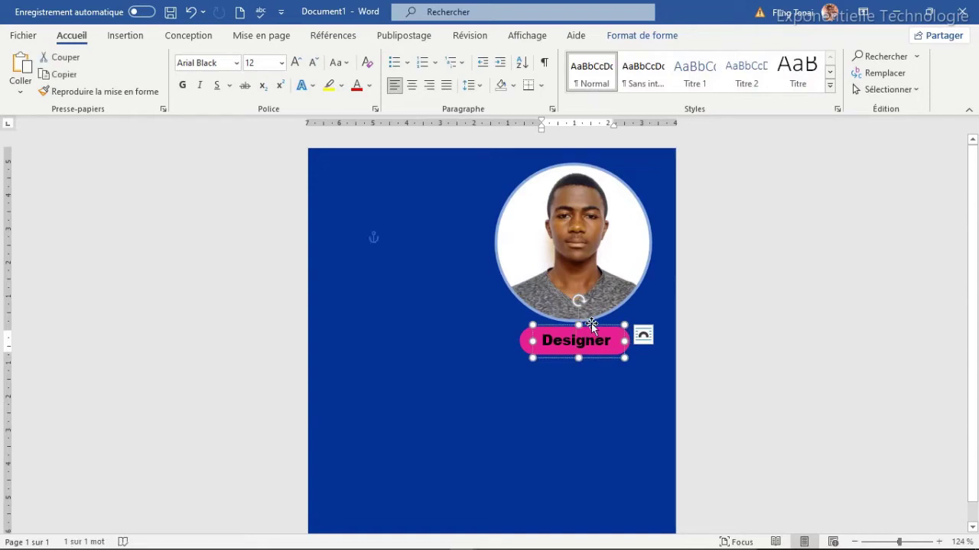
{"action": "key", "text": "ctrl+v"}
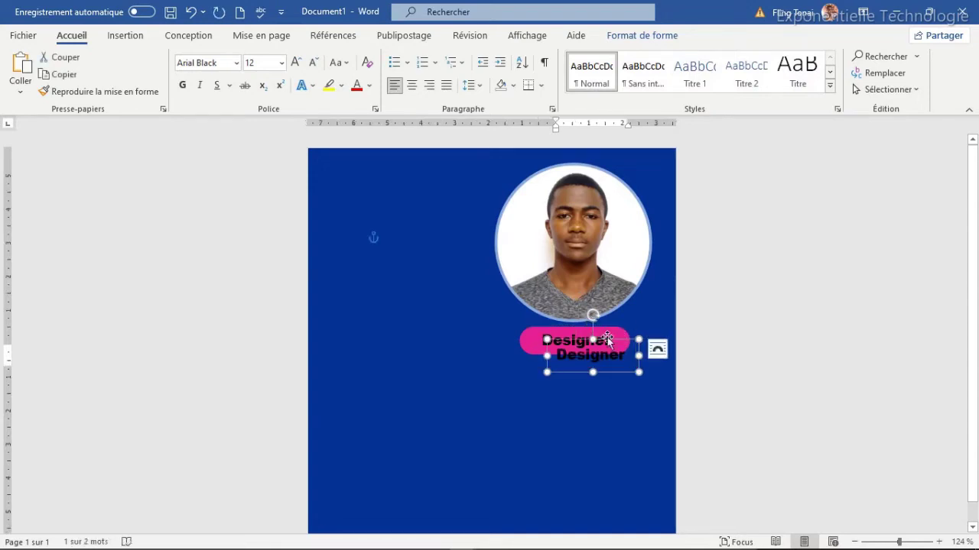
Step: Move the copy below the pill, widen it, and change its text to 'Bientôt en Formation'
{"action": "left_click_drag", "start_coordinate": [614, 339], "coordinate": [579, 364]}
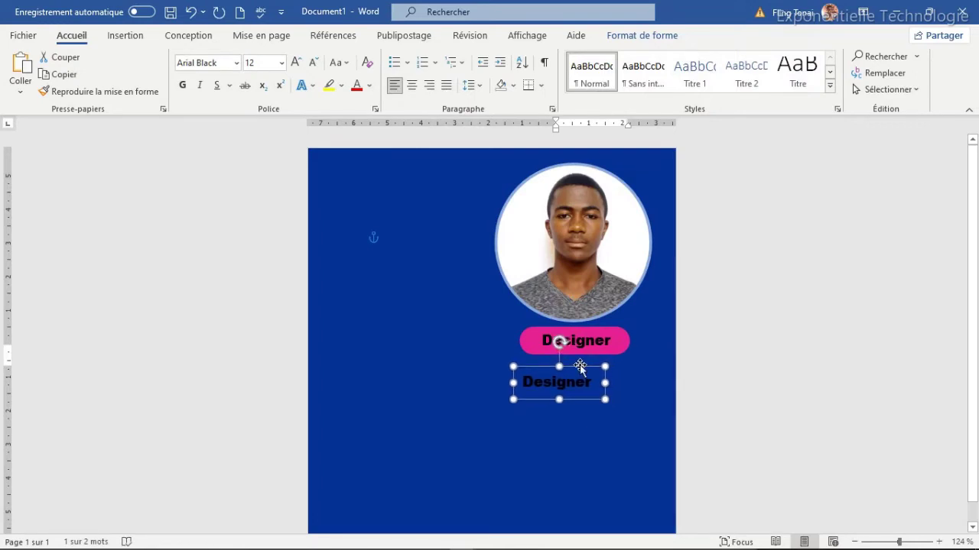
{"action": "left_click_drag", "start_coordinate": [605, 400], "coordinate": [651, 401]}
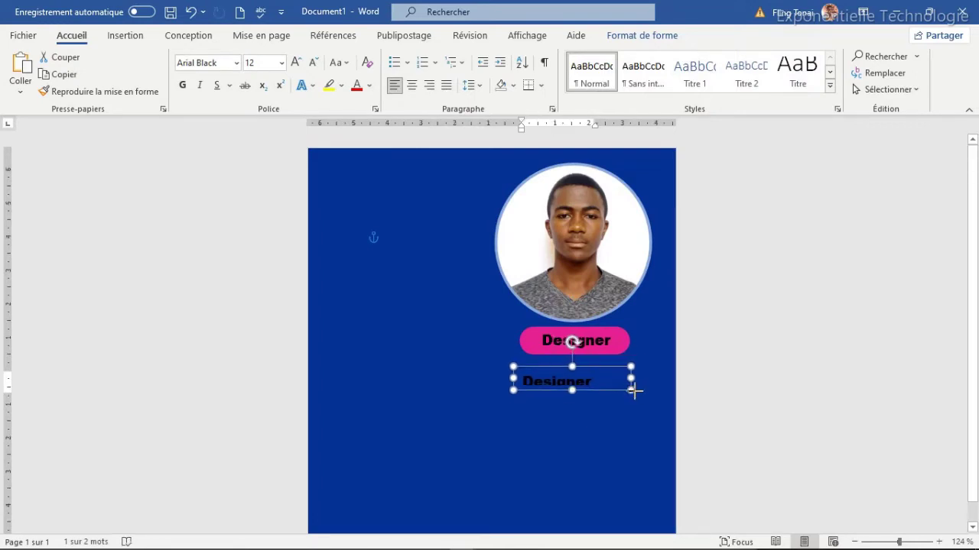
{"action": "left_click", "coordinate": [600, 384]}
{"action": "double_click", "coordinate": [599, 384]}
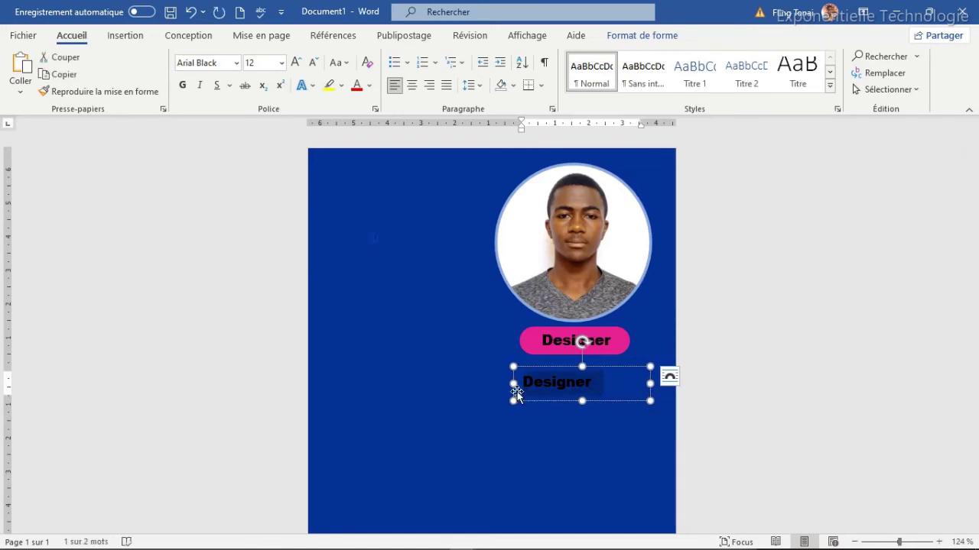
{"action": "type", "text": "Bientô"}
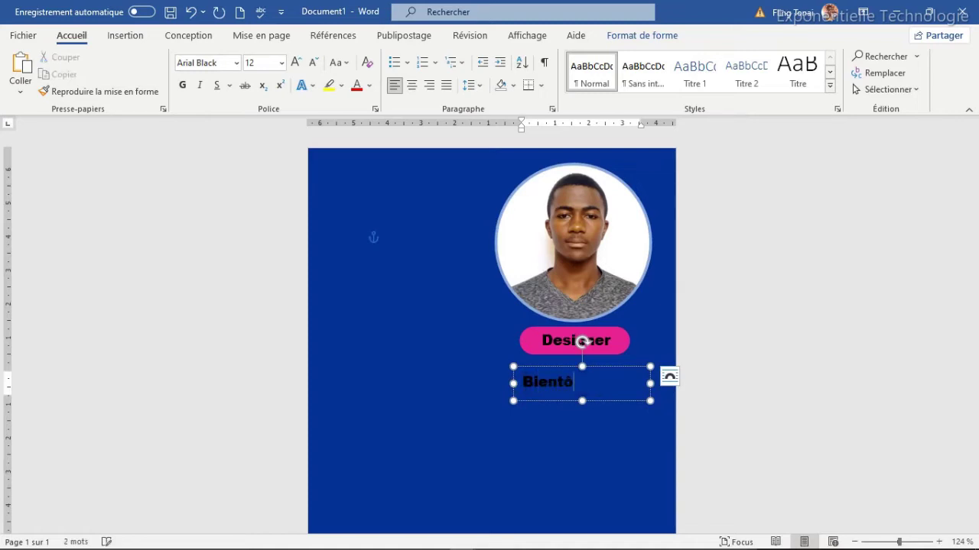
{"action": "type", "text": "Fonction publique"}
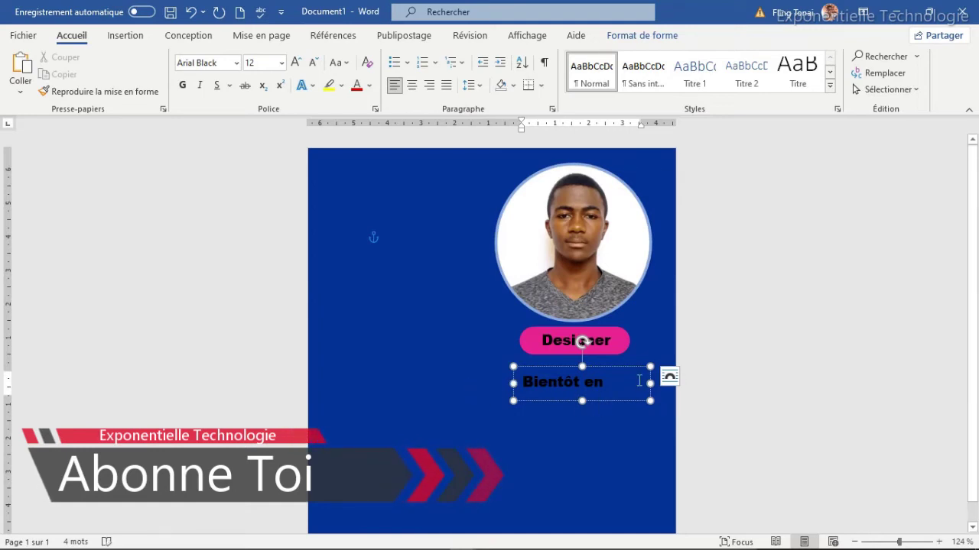
{"action": "left_click", "coordinate": [560, 367]}
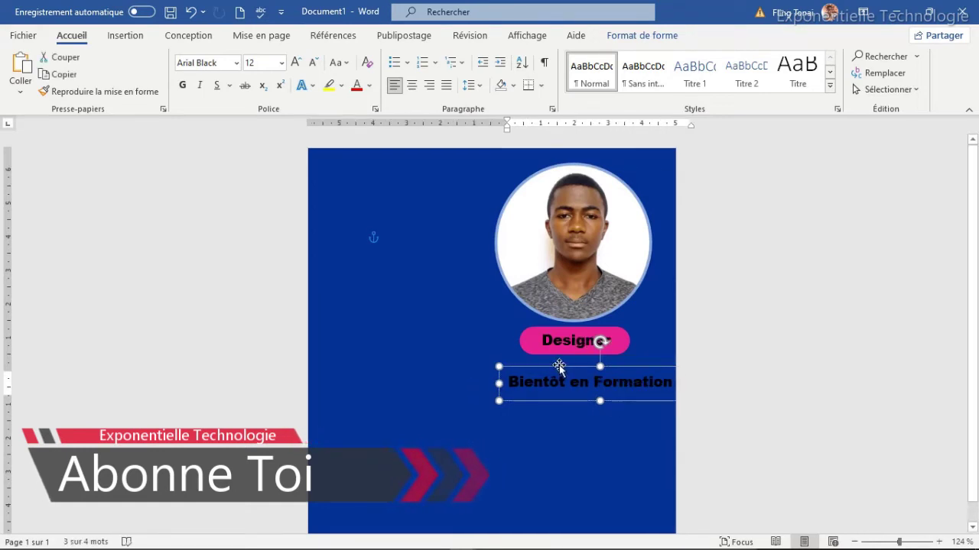
Step: Format 'Bientôt en Formation' as bold white Times New Roman
{"action": "left_click", "coordinate": [224, 63]}
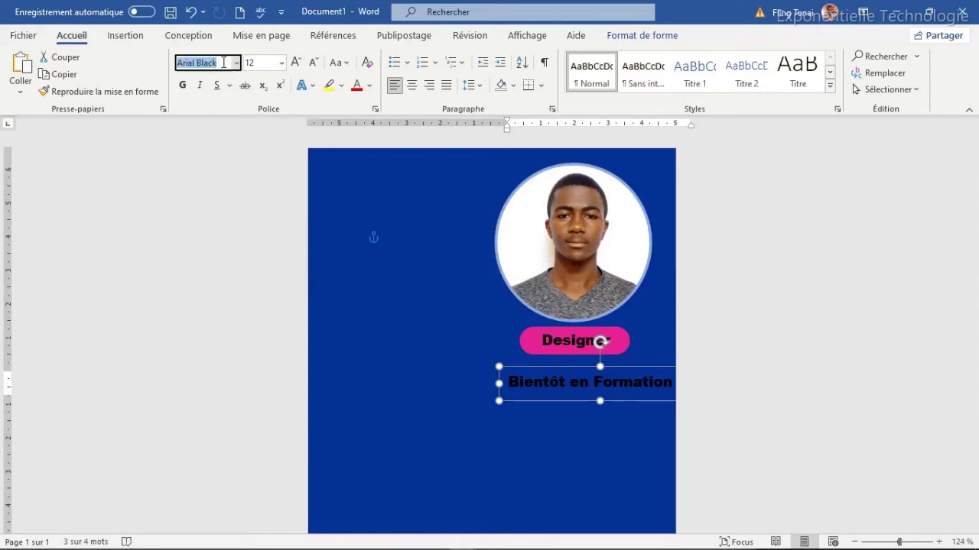
{"action": "type", "text": "Times New Ro"}
{"action": "key", "text": "Return"}
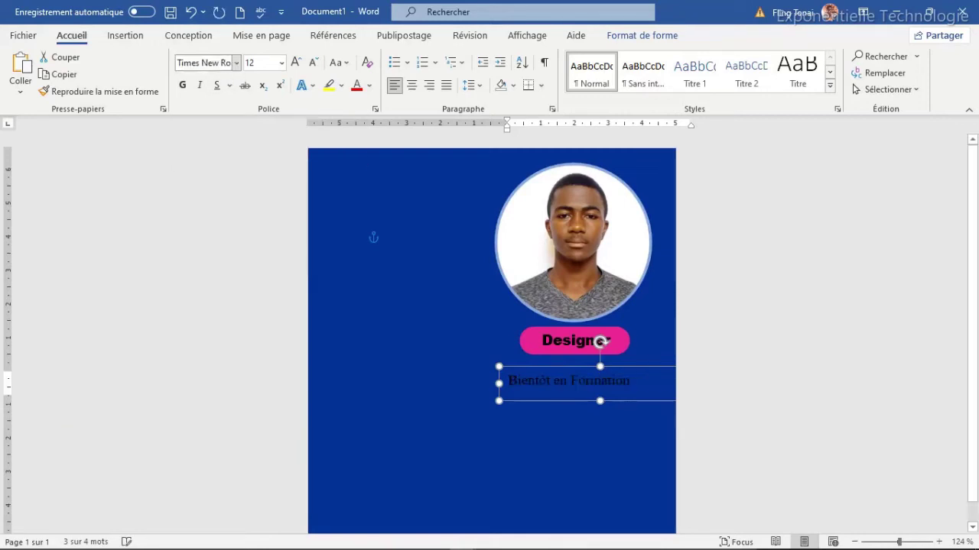
{"action": "left_click", "coordinate": [183, 85]}
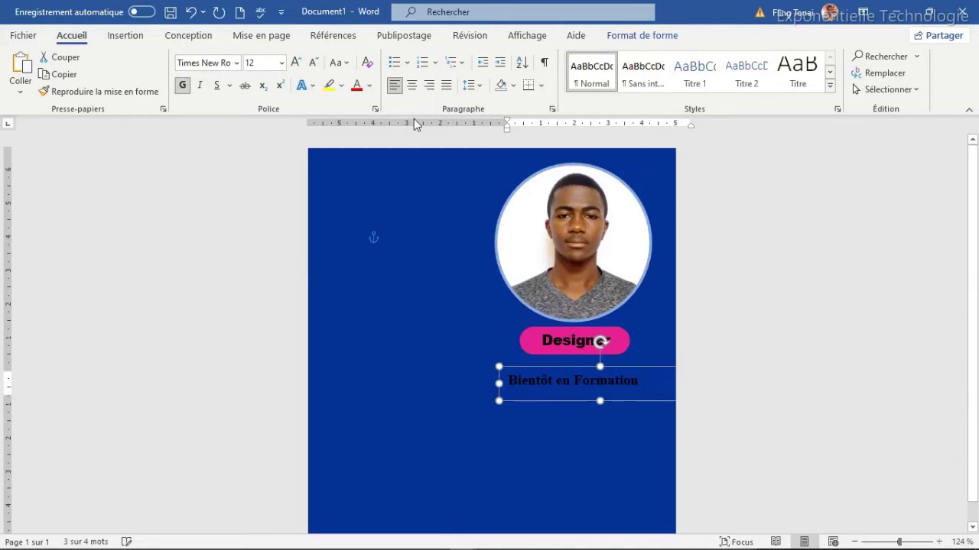
{"action": "left_click", "coordinate": [369, 86]}
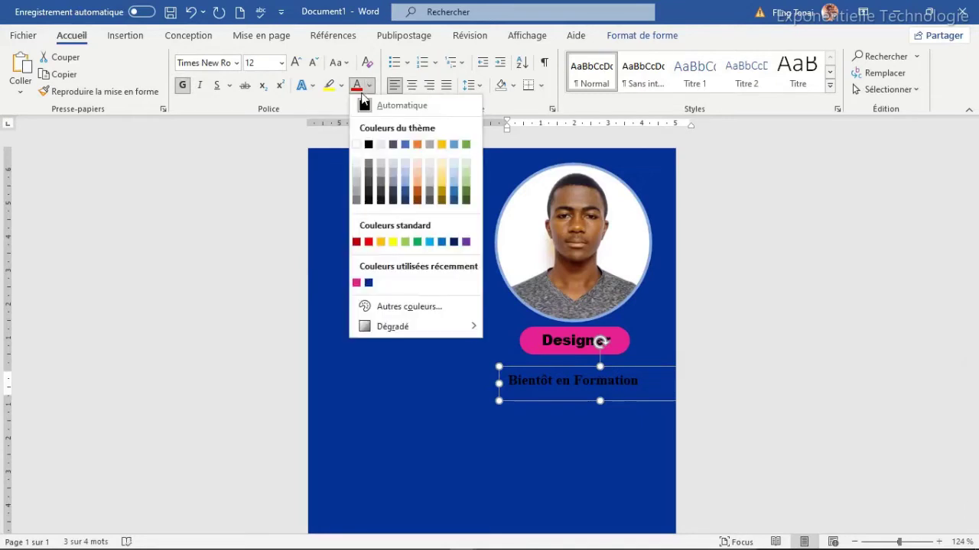
{"action": "left_click", "coordinate": [356, 145]}
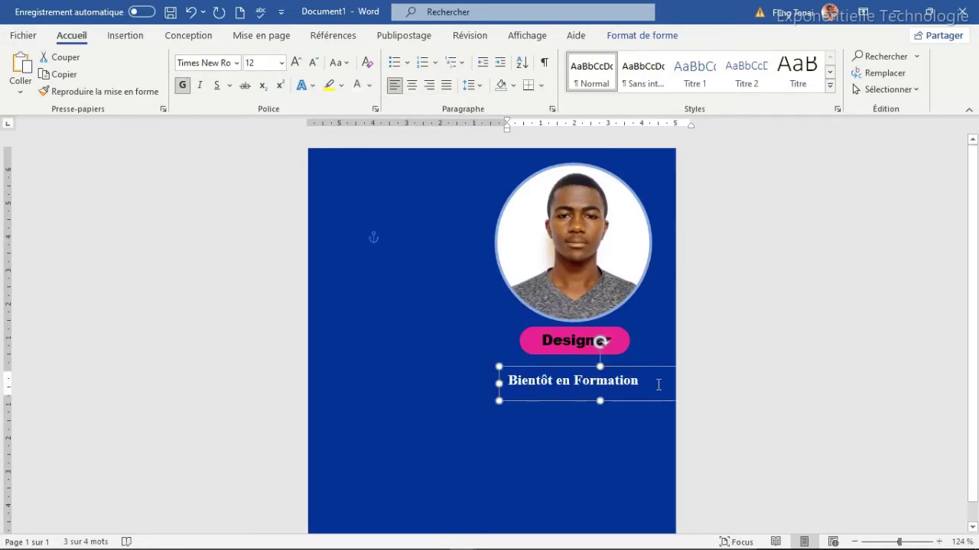
Step: Narrow the text box and centre it under the pink Designer pill
{"action": "left_click_drag", "start_coordinate": [594, 367], "coordinate": [531, 365]}
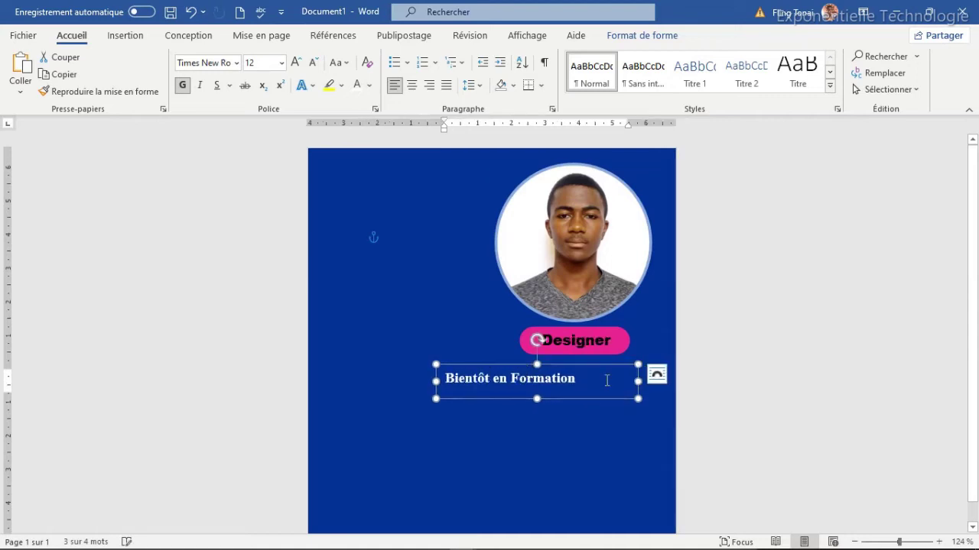
{"action": "left_click_drag", "start_coordinate": [628, 380], "coordinate": [592, 381]}
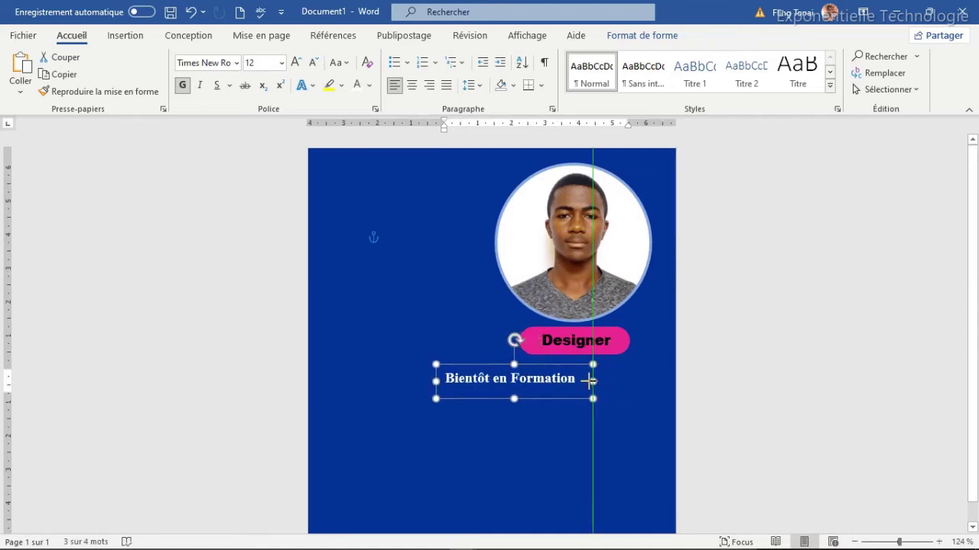
{"action": "left_click_drag", "start_coordinate": [531, 366], "coordinate": [604, 363]}
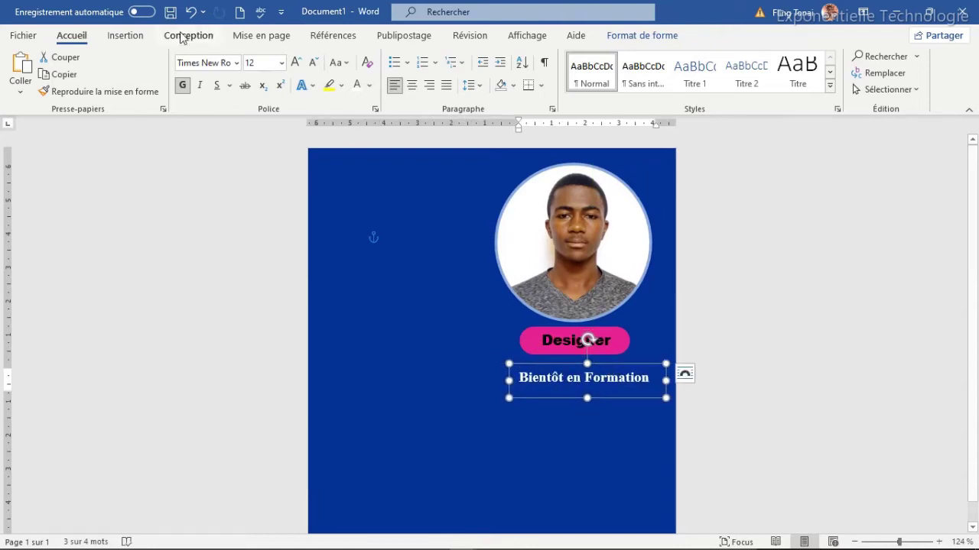
Step: Draw a short straight line just below 'Bientôt en Formation'
{"action": "left_click", "coordinate": [122, 35]}
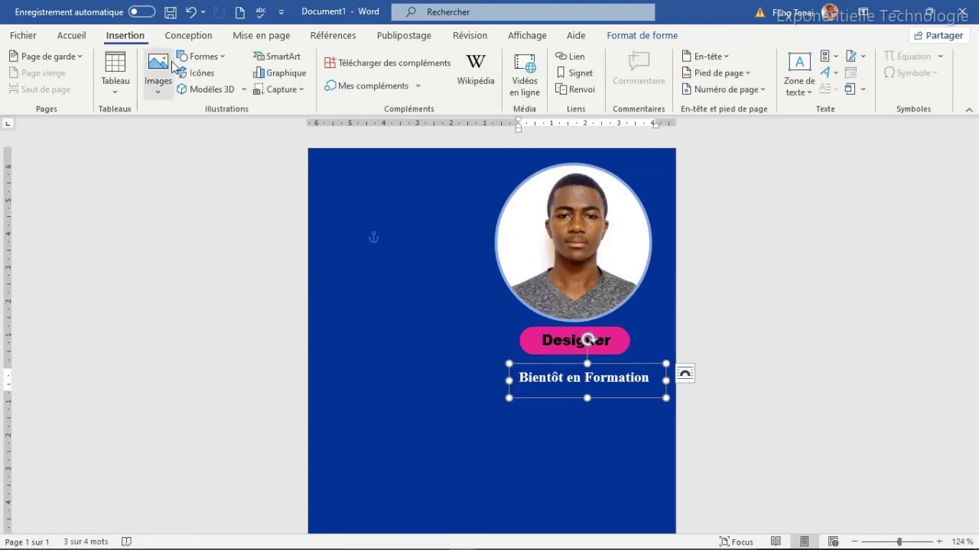
{"action": "left_click", "coordinate": [225, 58]}
{"action": "left_click", "coordinate": [196, 93]}
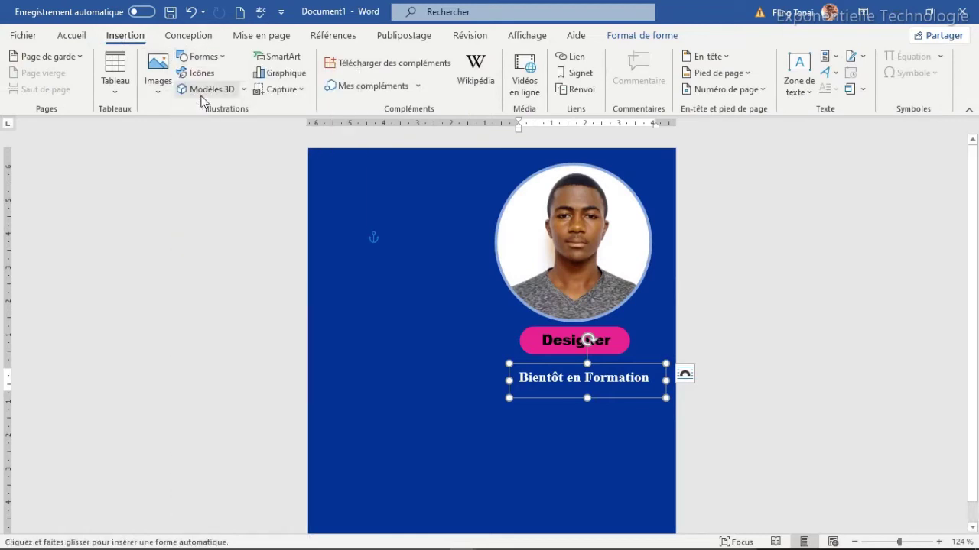
{"action": "mouse_move", "coordinate": [520, 403]}
{"action": "left_mouse_down"}
{"action": "mouse_move", "coordinate": [600, 408]}
{"action": "mouse_move", "coordinate": [580, 405]}
{"action": "left_mouse_up"}
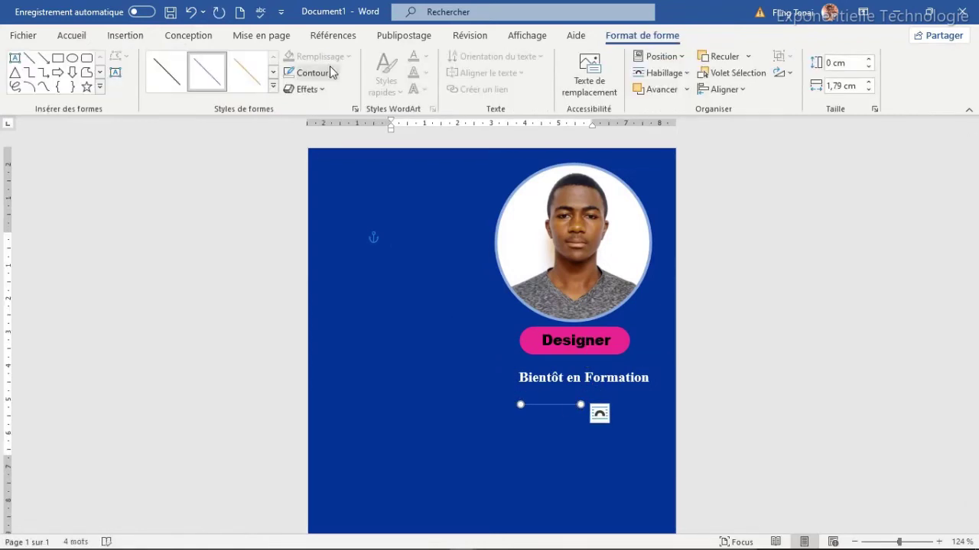
Step: Make the line thicker and white, and nudge it up closer to the text
{"action": "left_click", "coordinate": [331, 71]}
{"action": "mouse_move", "coordinate": [415, 316]}
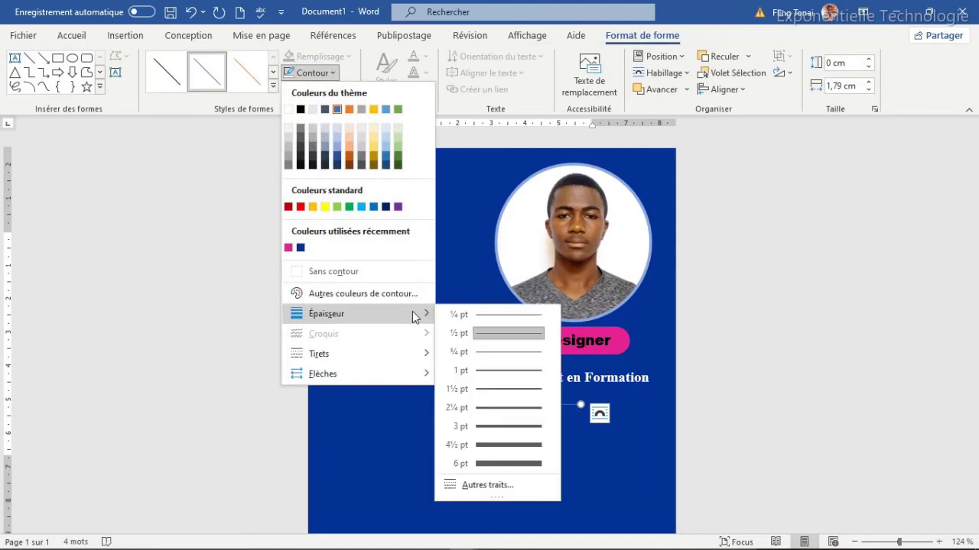
{"action": "left_click", "coordinate": [503, 427]}
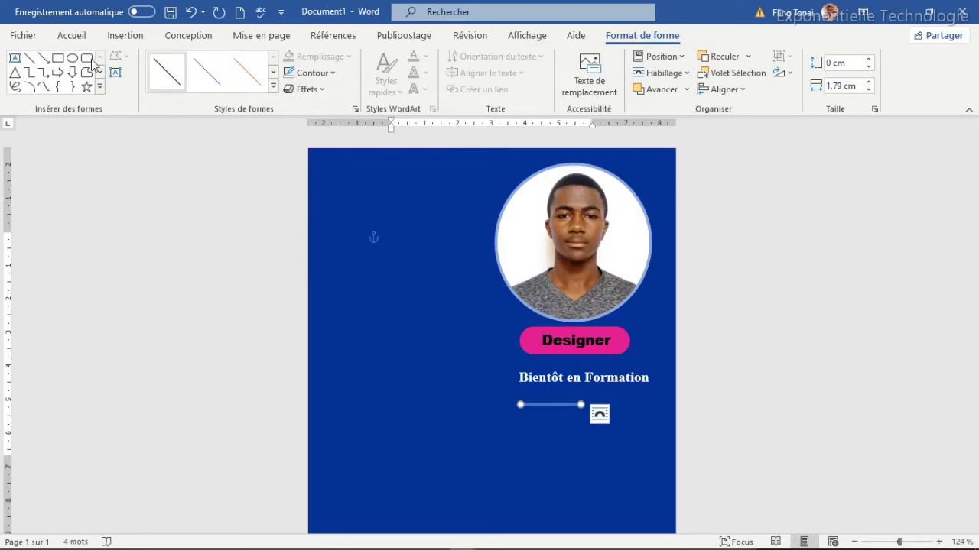
{"action": "left_click", "coordinate": [334, 74]}
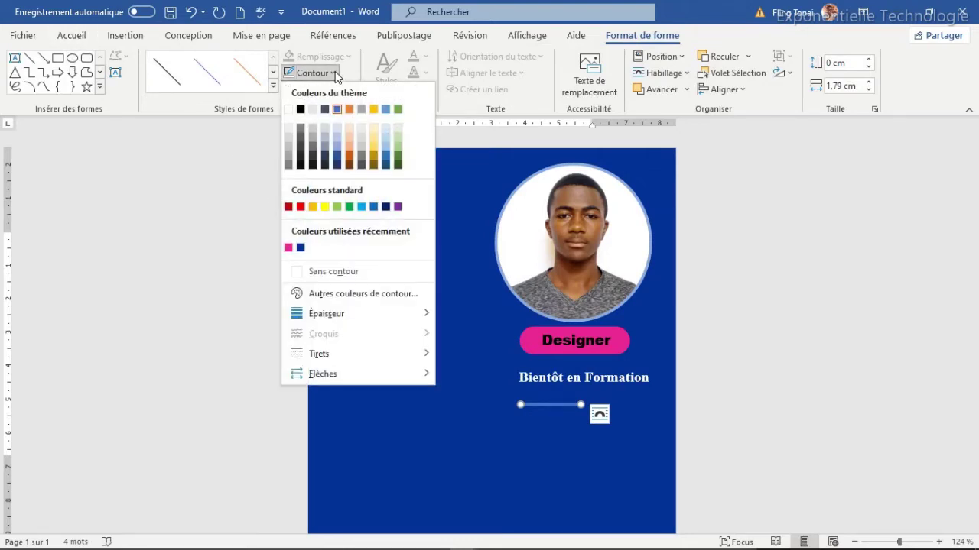
{"action": "left_click", "coordinate": [289, 114]}
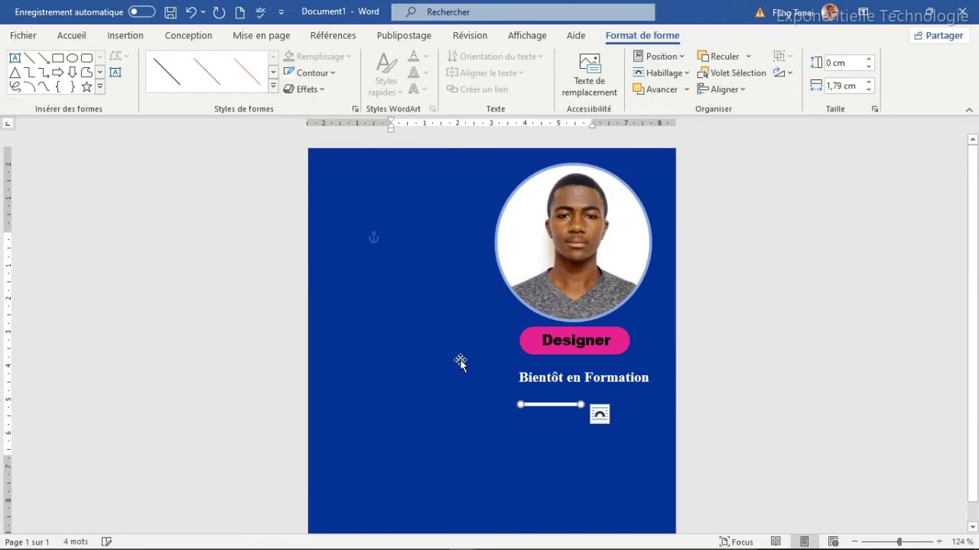
{"action": "left_click_drag", "start_coordinate": [545, 404], "coordinate": [546, 398]}
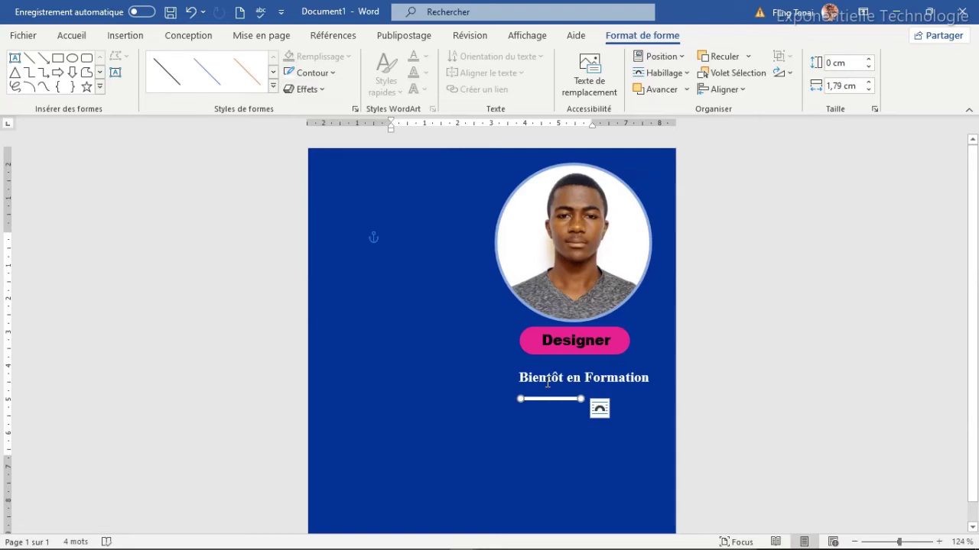
Step: Duplicate the subtitle and its underline together, placing the copy below the original
{"action": "left_click", "coordinate": [547, 382], "text": "shift"}
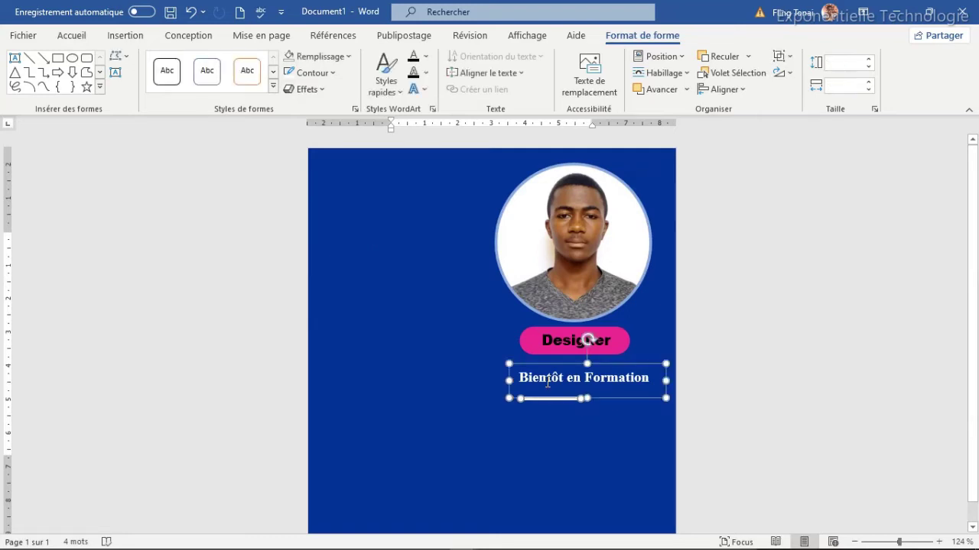
{"action": "key", "text": "ctrl+d"}
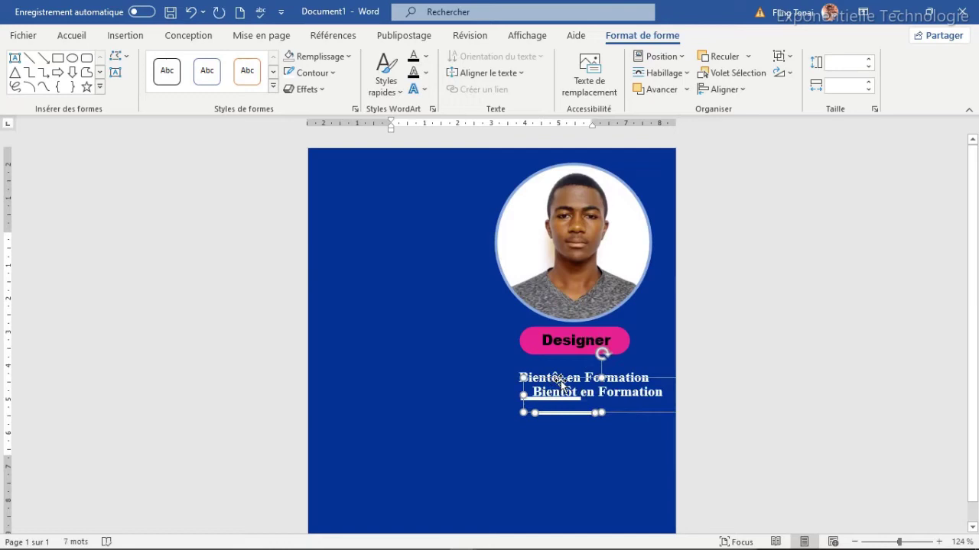
{"action": "left_click_drag", "start_coordinate": [565, 383], "coordinate": [551, 403]}
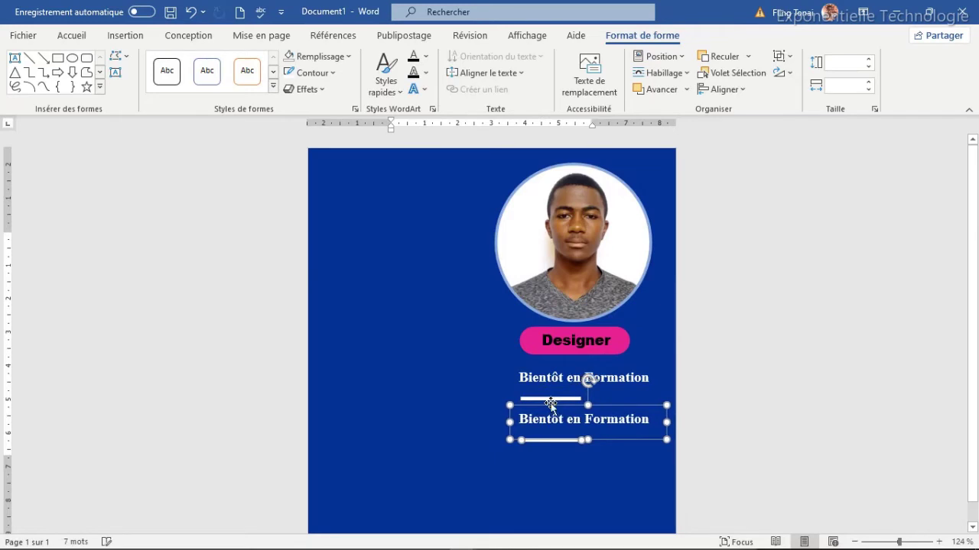
Step: Retype the copied subtitle as 'Web Designer', undoing an accidental underline move
{"action": "left_click", "coordinate": [627, 424]}
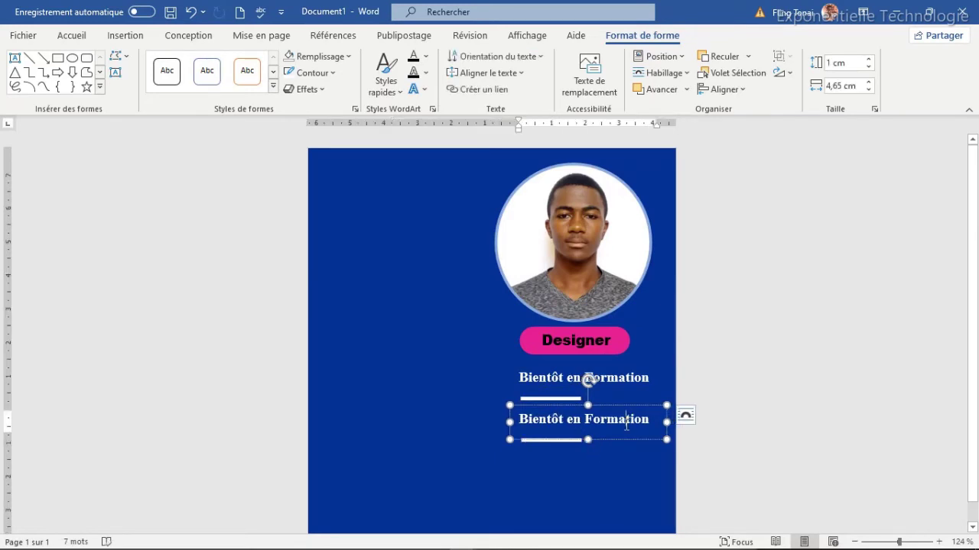
{"action": "triple_click", "coordinate": [627, 424]}
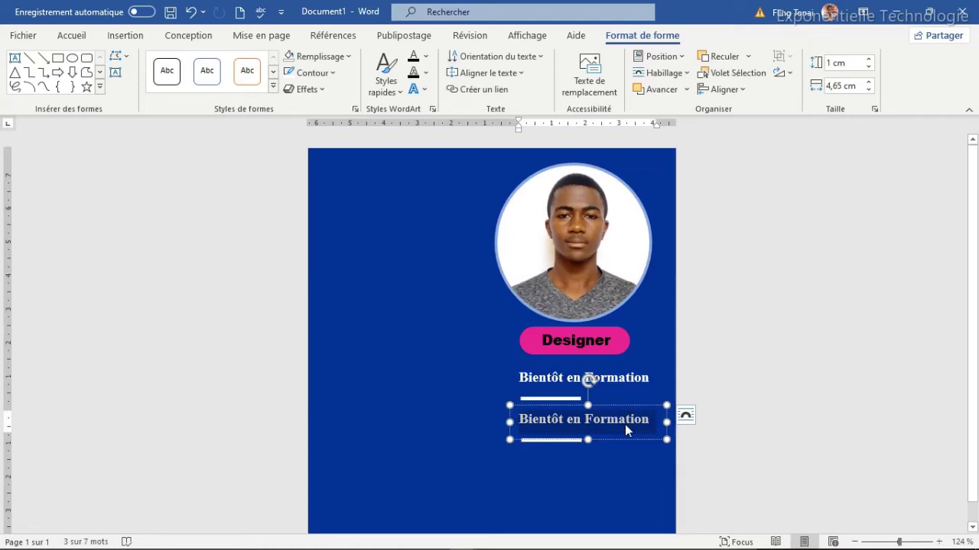
{"action": "type", "text": "Web Designer"}
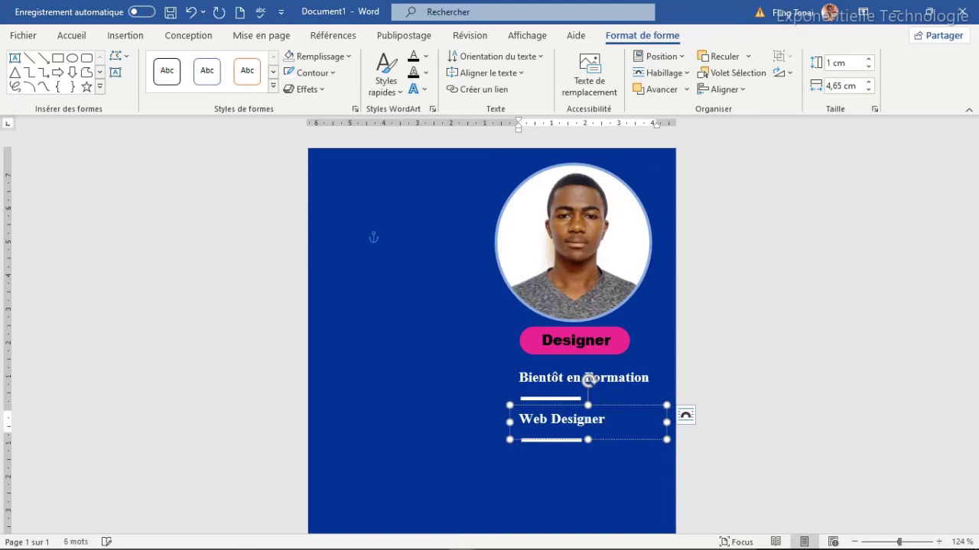
{"action": "left_click", "coordinate": [543, 477]}
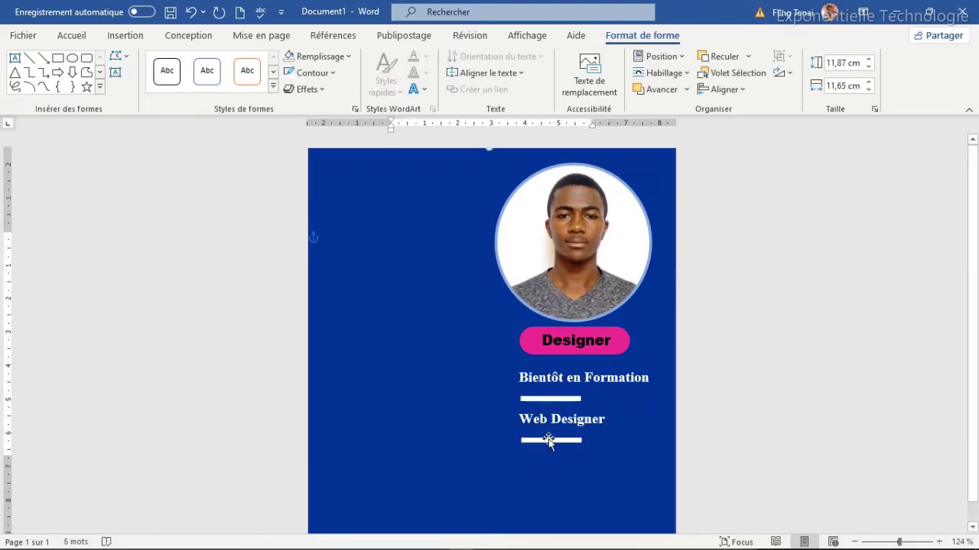
{"action": "left_click_drag", "start_coordinate": [549, 441], "coordinate": [548, 448]}
{"action": "left_click", "coordinate": [550, 419]}
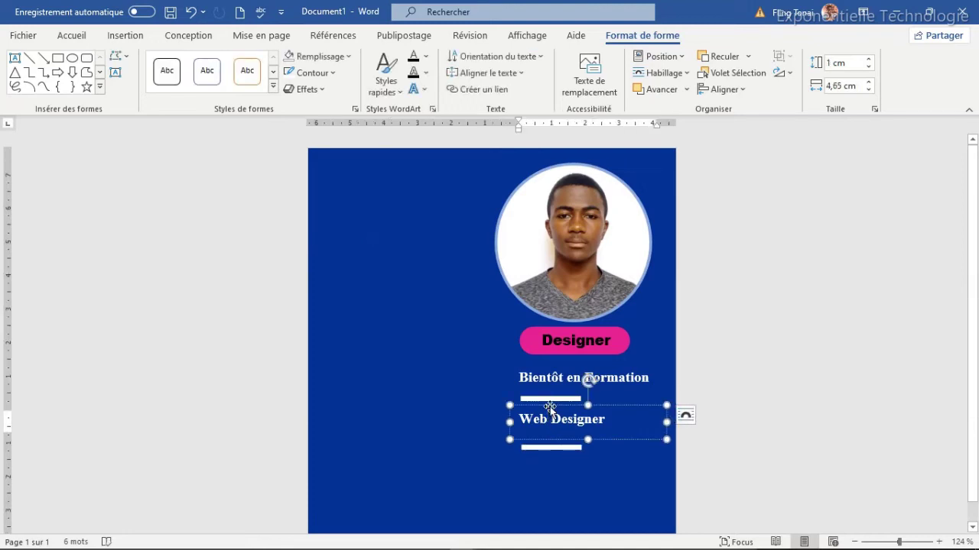
{"action": "key", "text": "ctrl+z"}
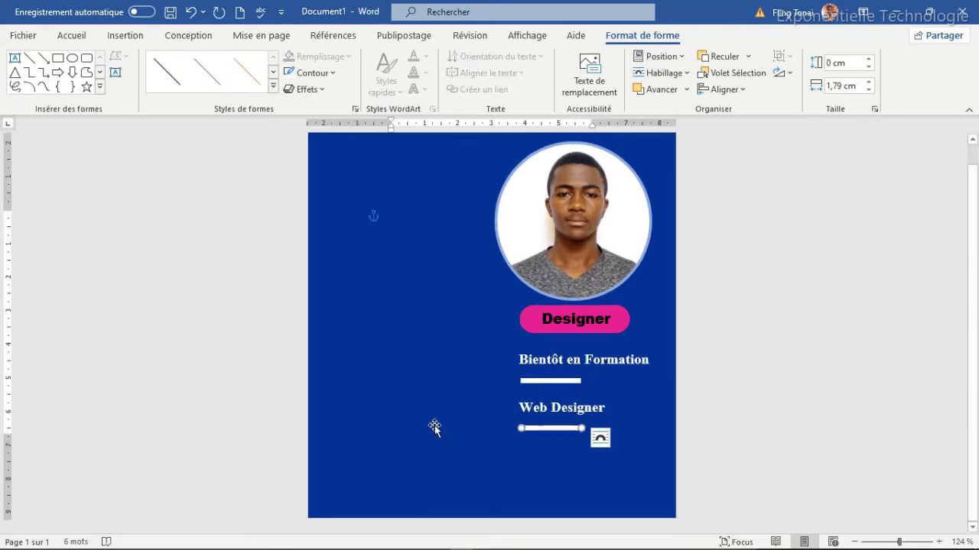
Step: Draw a small circle below the Web Designer line and remove its outline
{"action": "left_click", "coordinate": [72, 58]}
{"action": "left_click_drag", "start_coordinate": [526, 452], "coordinate": [559, 483]}
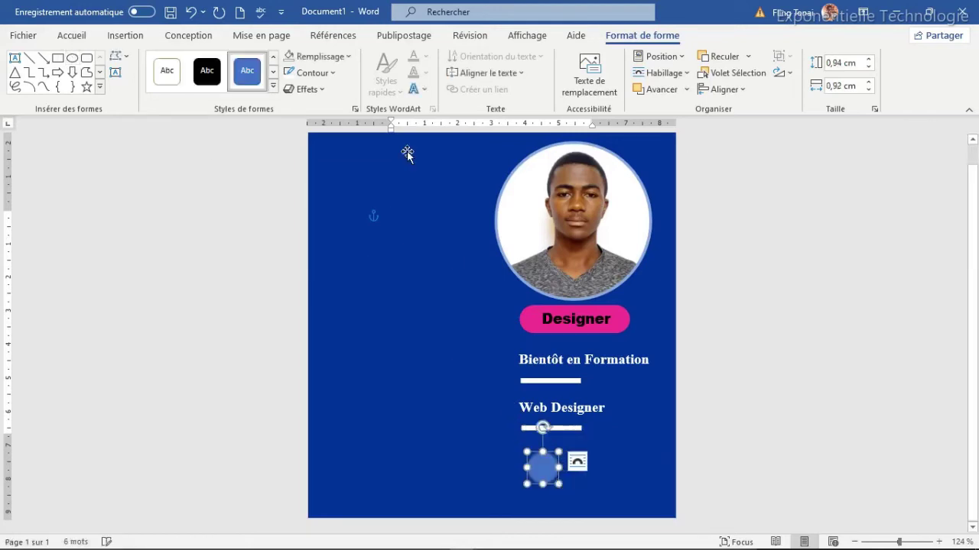
{"action": "left_click", "coordinate": [331, 72]}
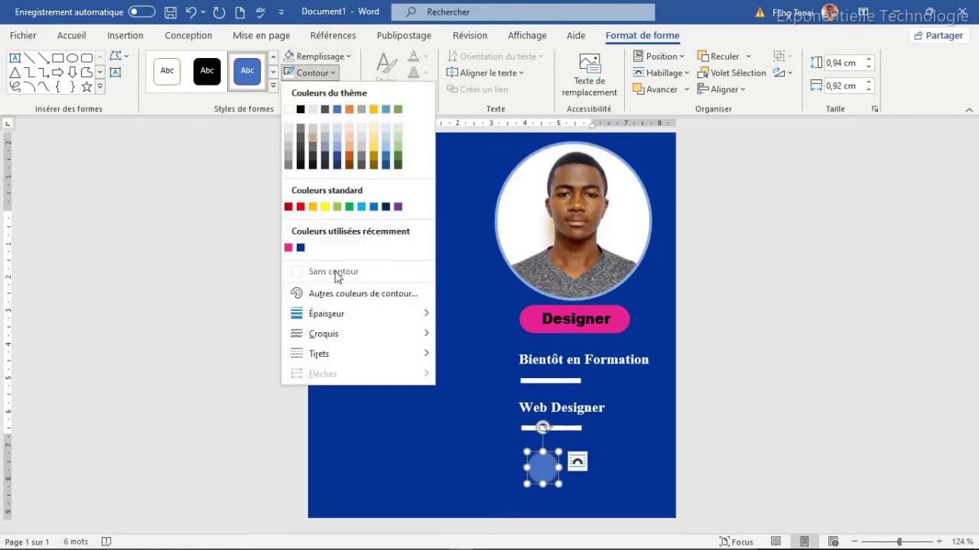
{"action": "left_click", "coordinate": [319, 276]}
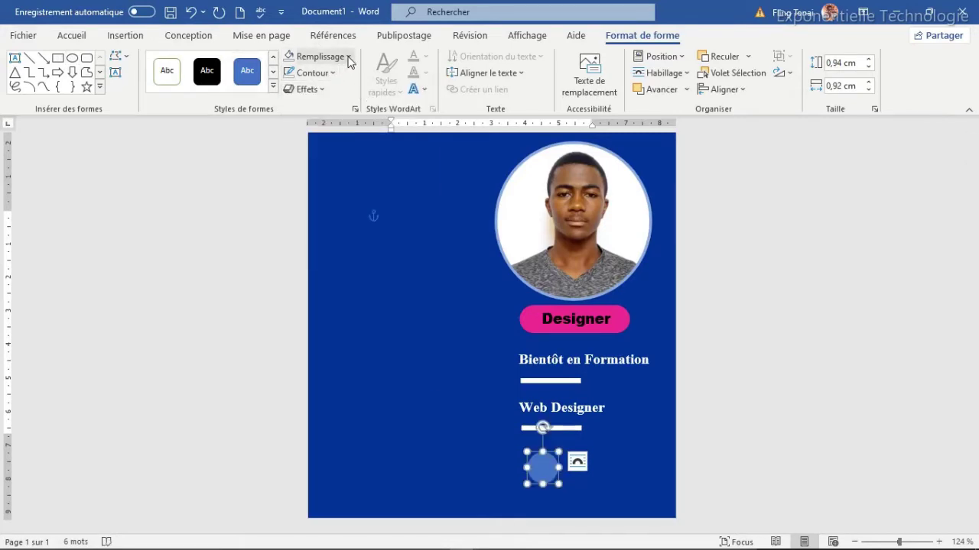
Step: Fill the circle with the black telegram icon picture from a file
{"action": "left_click", "coordinate": [348, 56]}
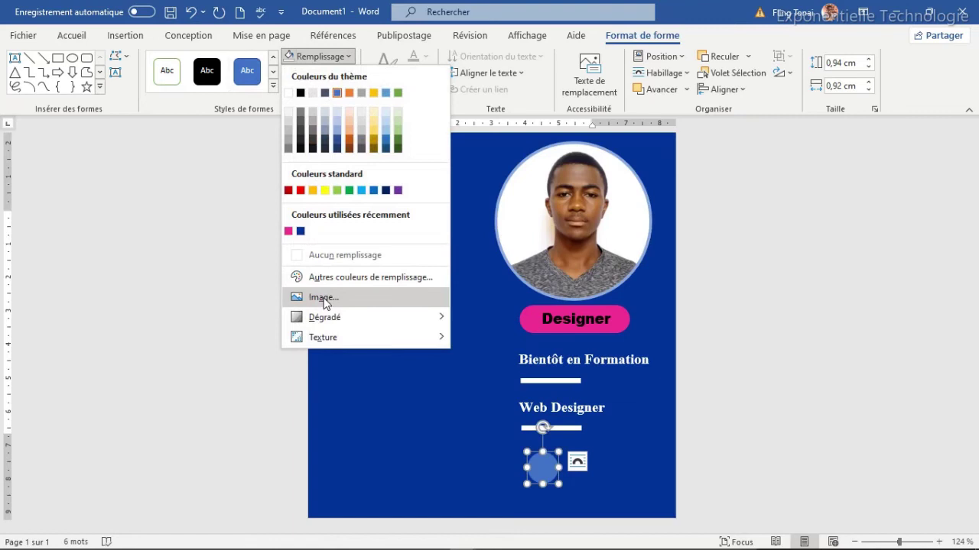
{"action": "left_click", "coordinate": [324, 298]}
{"action": "left_click", "coordinate": [306, 226]}
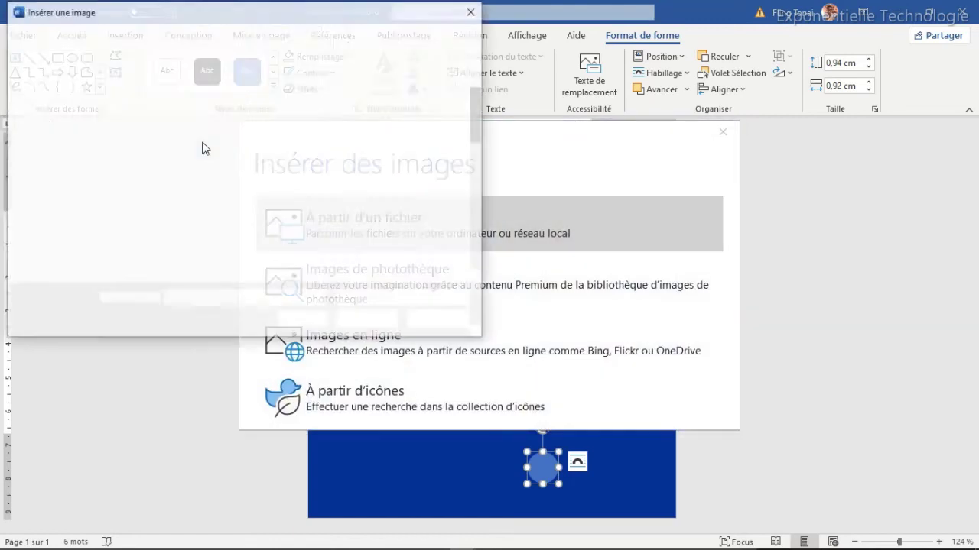
{"action": "left_click_drag", "start_coordinate": [476, 129], "coordinate": [454, 219]}
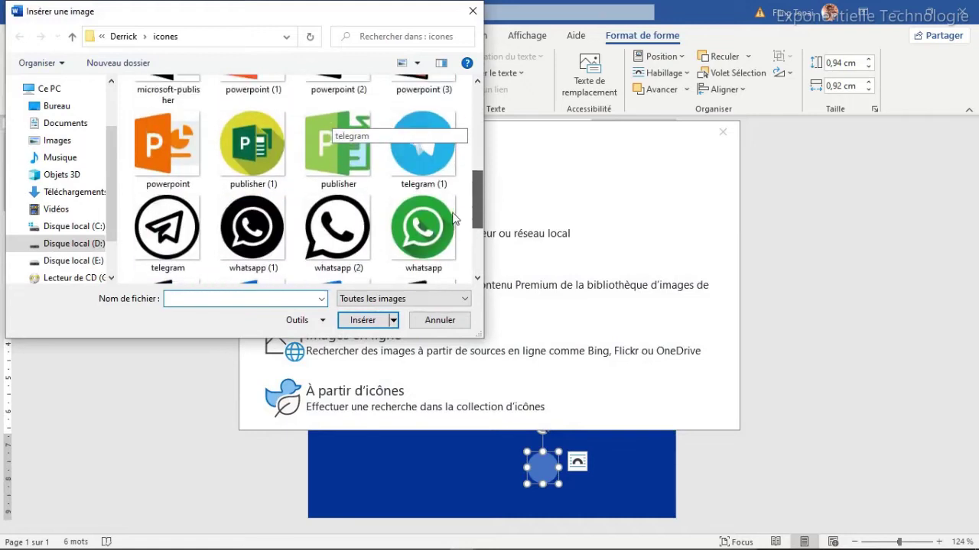
{"action": "left_click", "coordinate": [176, 257]}
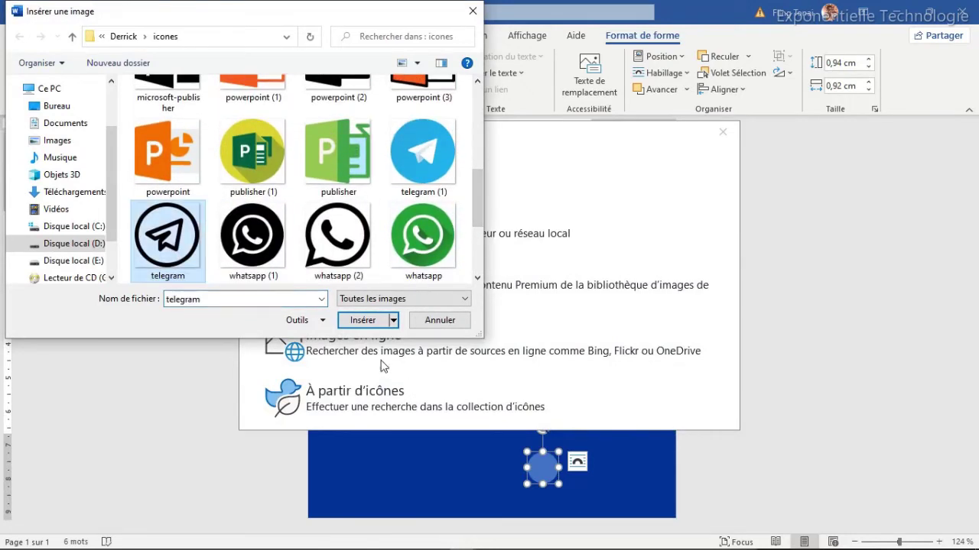
{"action": "left_click", "coordinate": [356, 322]}
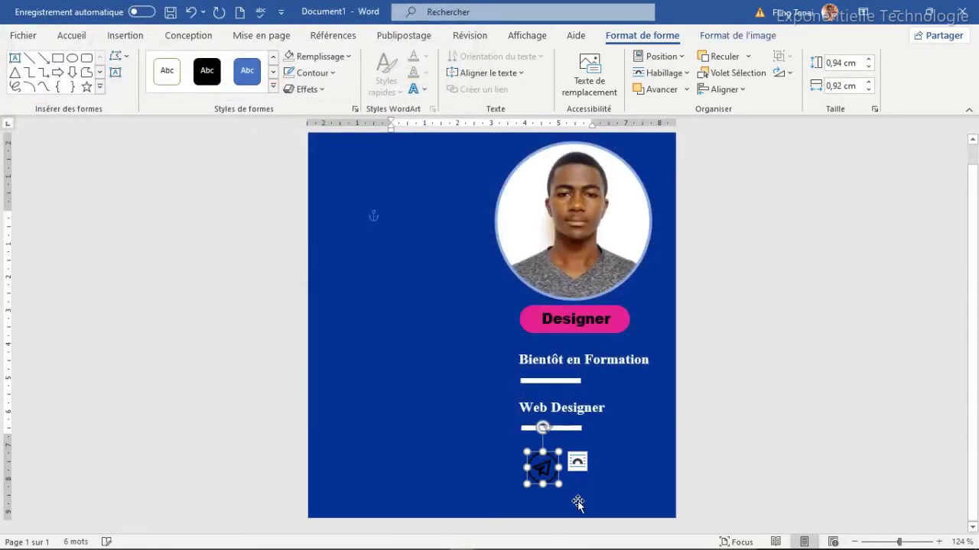
Step: Duplicate the telegram circle to its right and fill the copy with the 'whatsapp (1)' picture
{"action": "left_click_drag", "start_coordinate": [555, 482], "coordinate": [569, 495]}
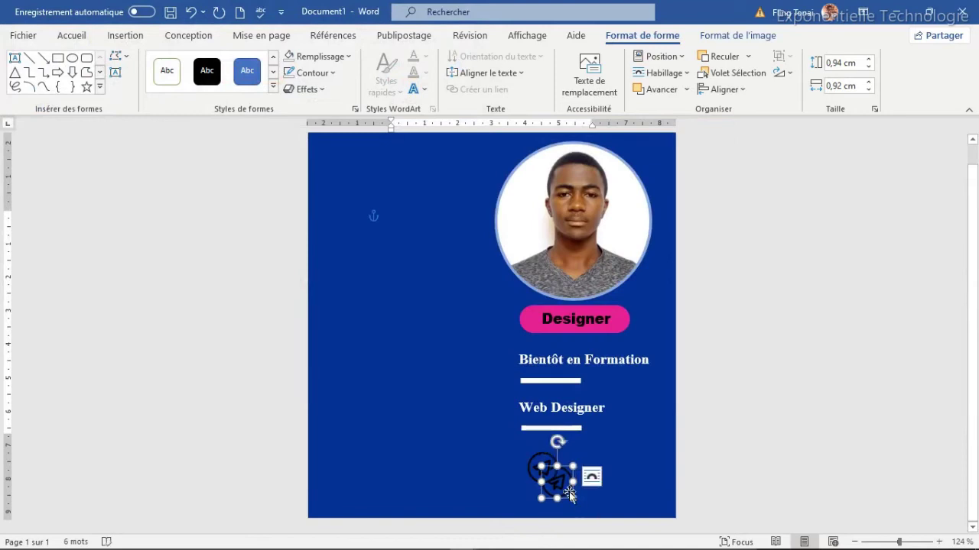
{"action": "left_click_drag", "start_coordinate": [567, 493], "coordinate": [595, 472]}
{"action": "key", "text": "Right"}
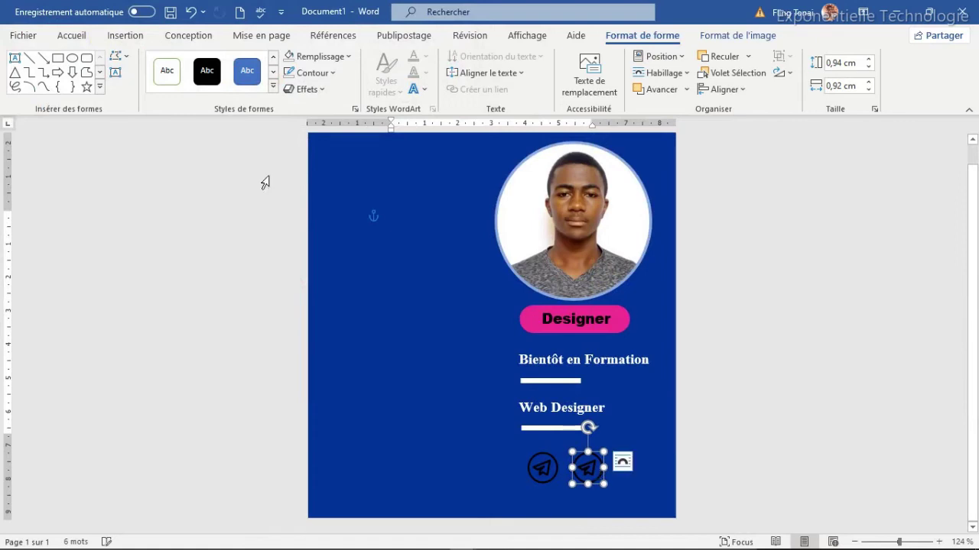
{"action": "left_click", "coordinate": [348, 58]}
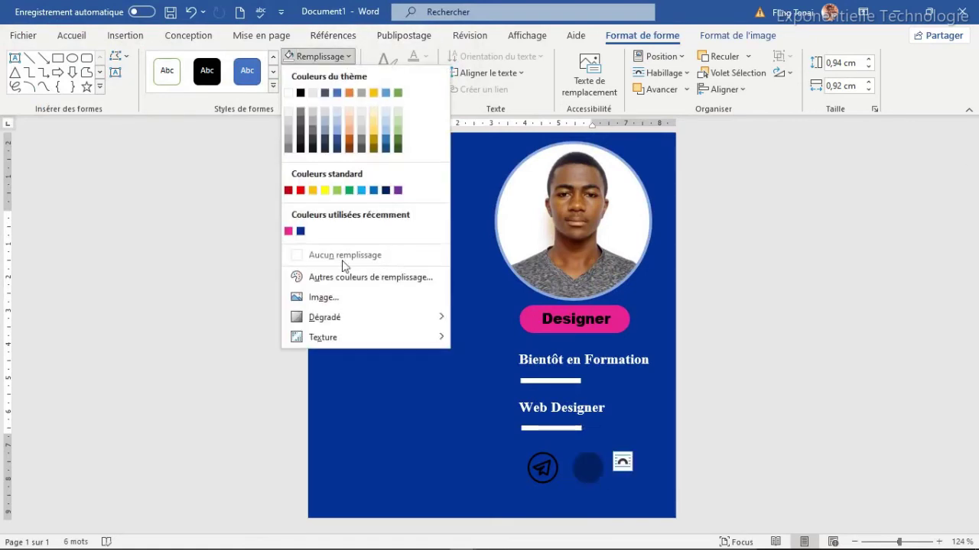
{"action": "left_click", "coordinate": [328, 298]}
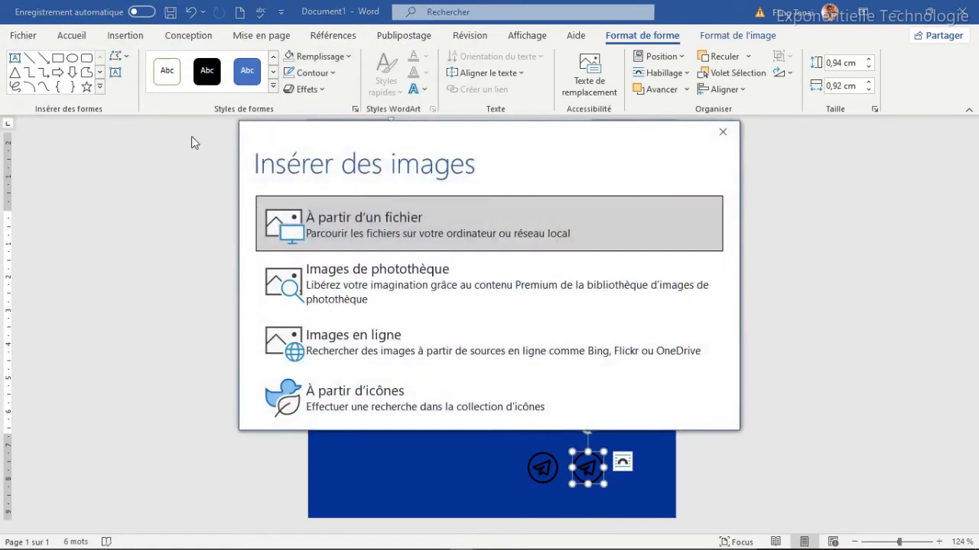
{"action": "left_click", "coordinate": [384, 217]}
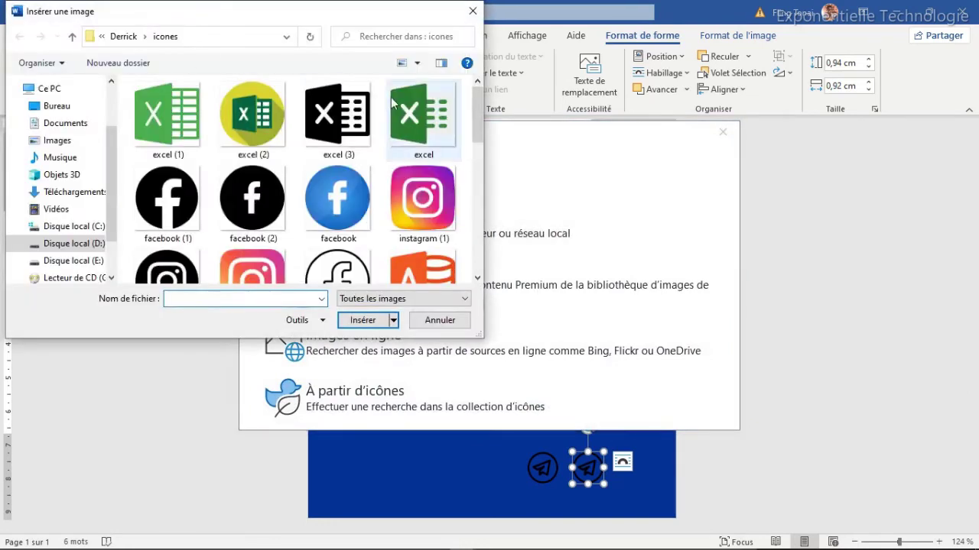
{"action": "left_click_drag", "start_coordinate": [478, 127], "coordinate": [468, 233]}
{"action": "double_click", "coordinate": [252, 150]}
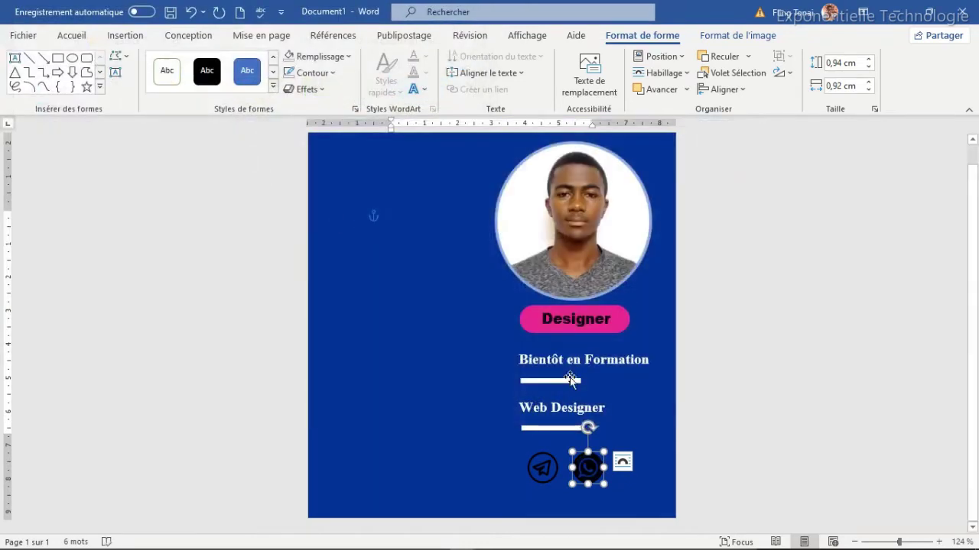
Step: Fine-tune the WhatsApp and telegram icon positions, undoing the last move
{"action": "left_click", "coordinate": [629, 483]}
{"action": "left_click_drag", "start_coordinate": [588, 470], "coordinate": [600, 469]}
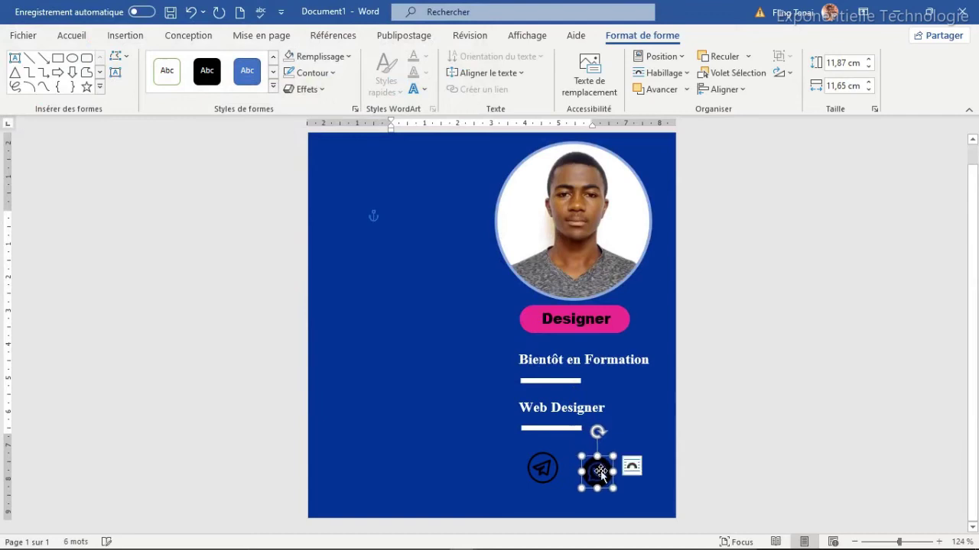
{"action": "left_click", "coordinate": [552, 472]}
{"action": "left_click_drag", "start_coordinate": [553, 474], "coordinate": [557, 487]}
{"action": "left_click", "coordinate": [599, 478]}
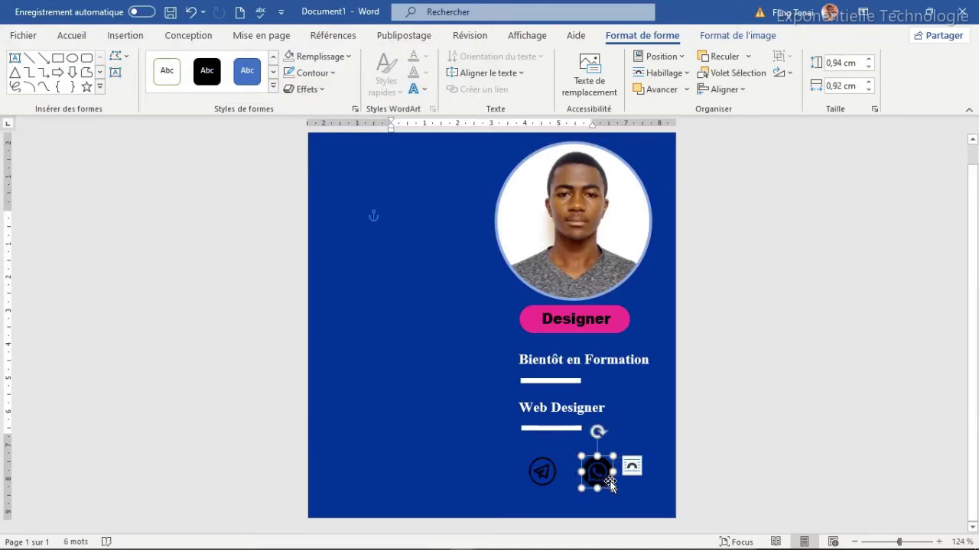
{"action": "key", "text": "ctrl+z"}
{"action": "key", "text": "ctrl+z"}
{"action": "key", "text": "ctrl+z"}
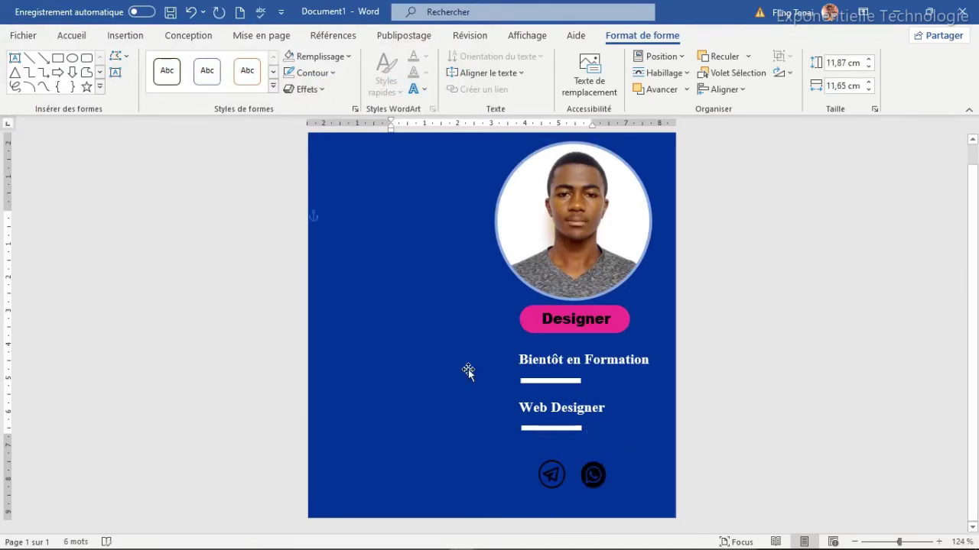
Step: Draw a block arc near the poster's top-left, rotating and positioning it
{"action": "left_click", "coordinate": [100, 86]}
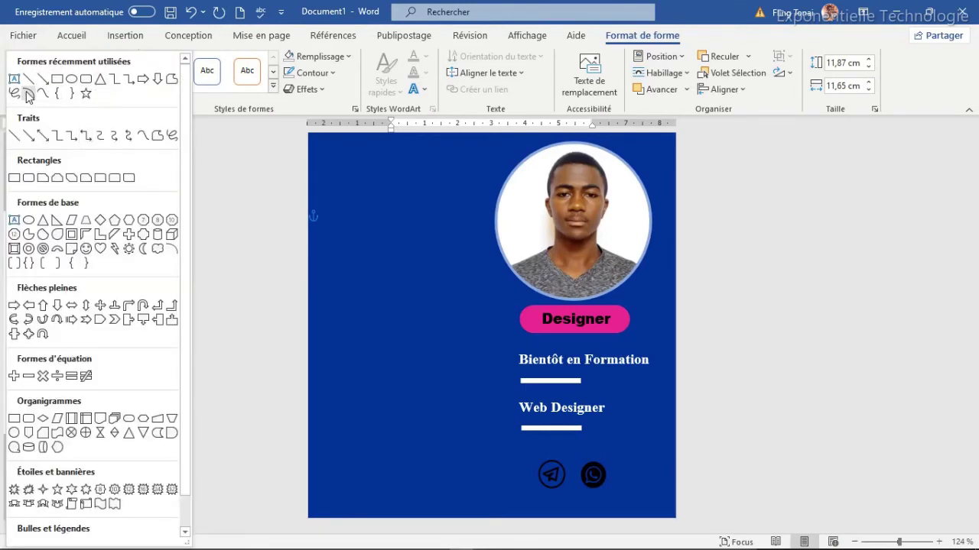
{"action": "left_click", "coordinate": [31, 96]}
{"action": "left_click_drag", "start_coordinate": [361, 161], "coordinate": [341, 184]}
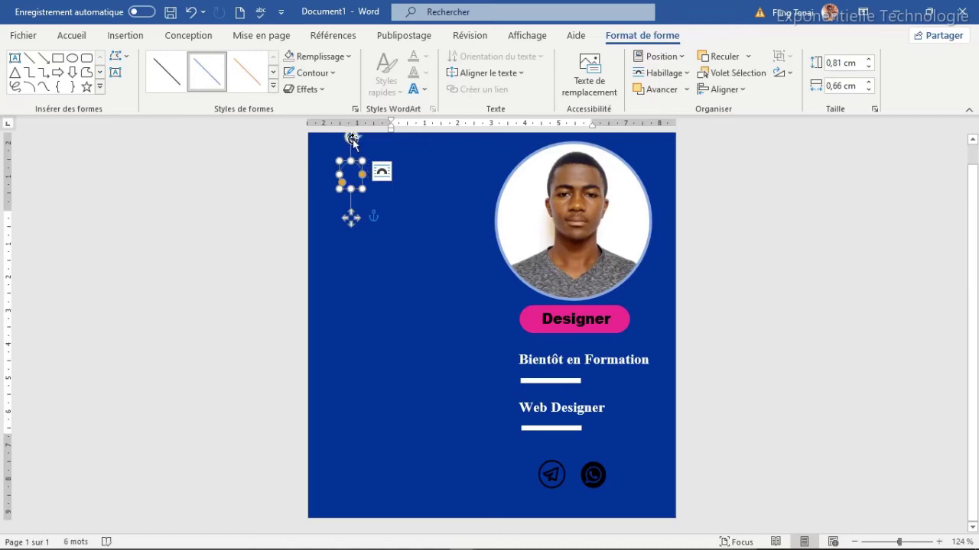
{"action": "left_click_drag", "start_coordinate": [354, 139], "coordinate": [339, 139]}
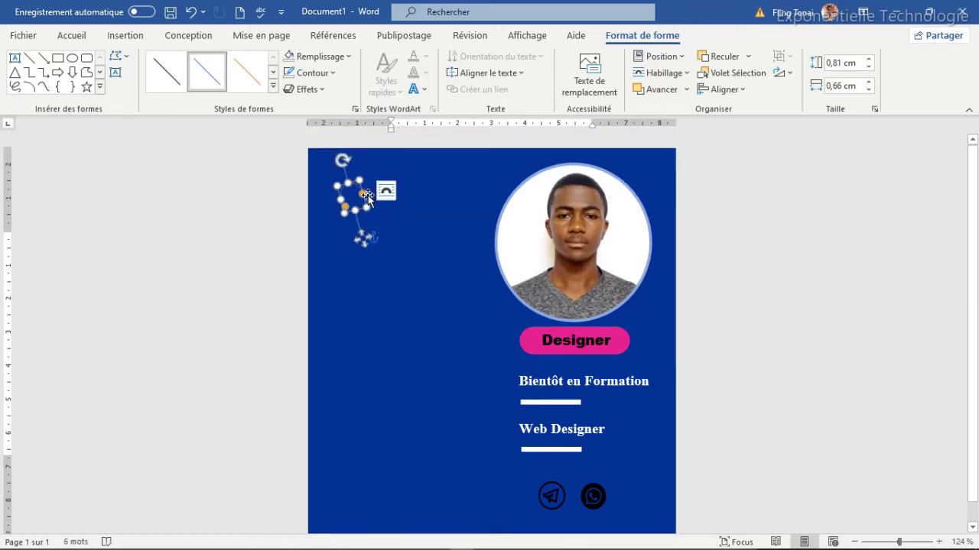
{"action": "left_click_drag", "start_coordinate": [390, 211], "coordinate": [325, 168]}
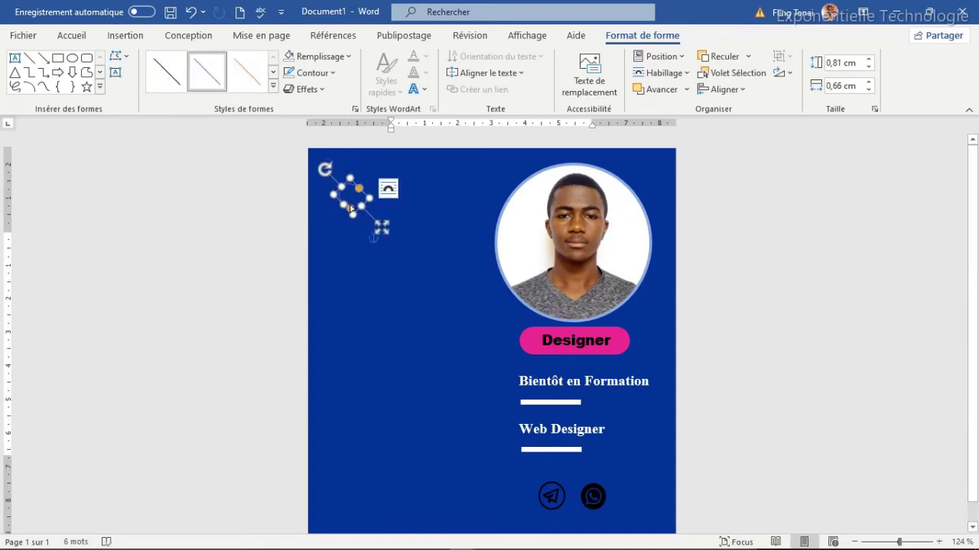
{"action": "mouse_move", "coordinate": [350, 211]}
{"action": "left_mouse_down"}
{"action": "mouse_move", "coordinate": [345, 188]}
{"action": "mouse_move", "coordinate": [320, 181]}
{"action": "left_mouse_up"}
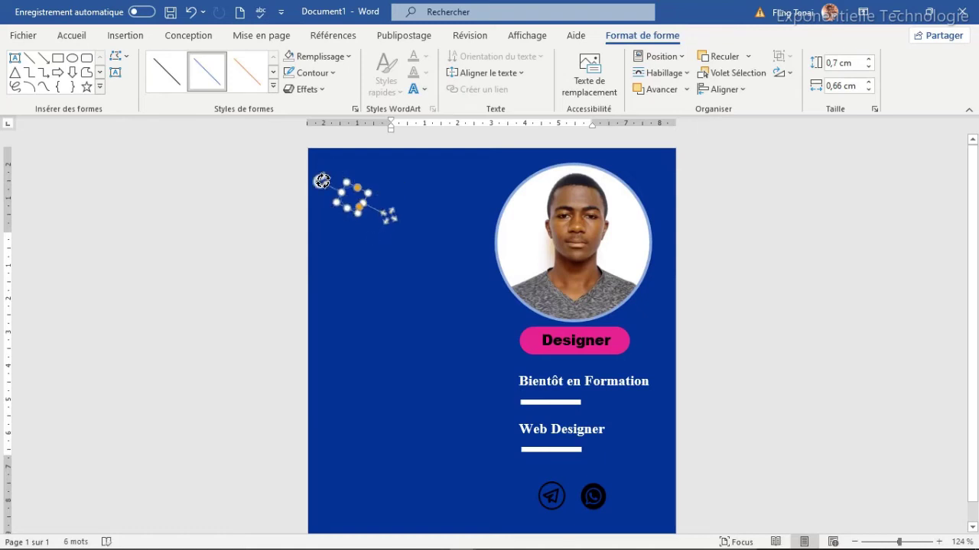
Step: Give the arc a 4½ pt pink outline and reshape the small ring
{"action": "left_click", "coordinate": [331, 77]}
{"action": "mouse_move", "coordinate": [403, 317]}
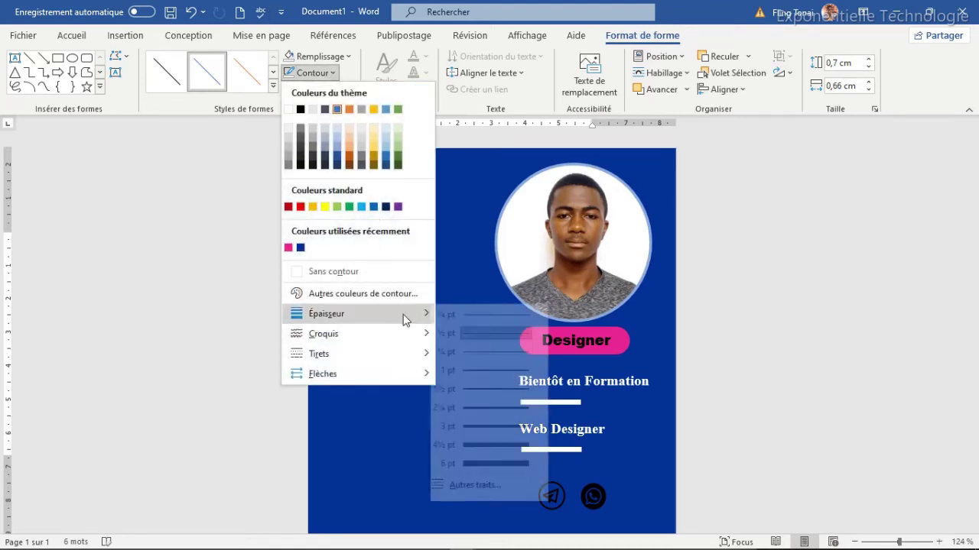
{"action": "left_click", "coordinate": [507, 445]}
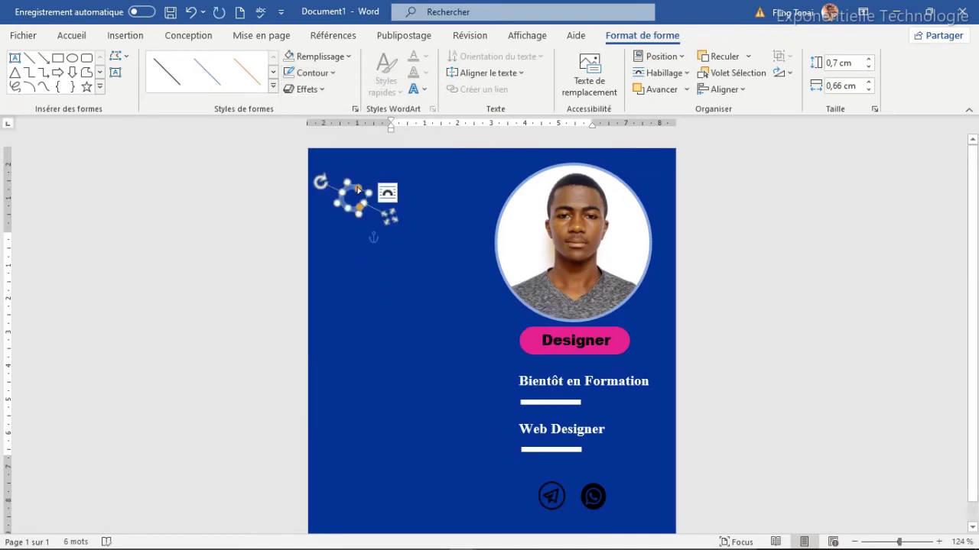
{"action": "left_click_drag", "start_coordinate": [360, 192], "coordinate": [376, 221]}
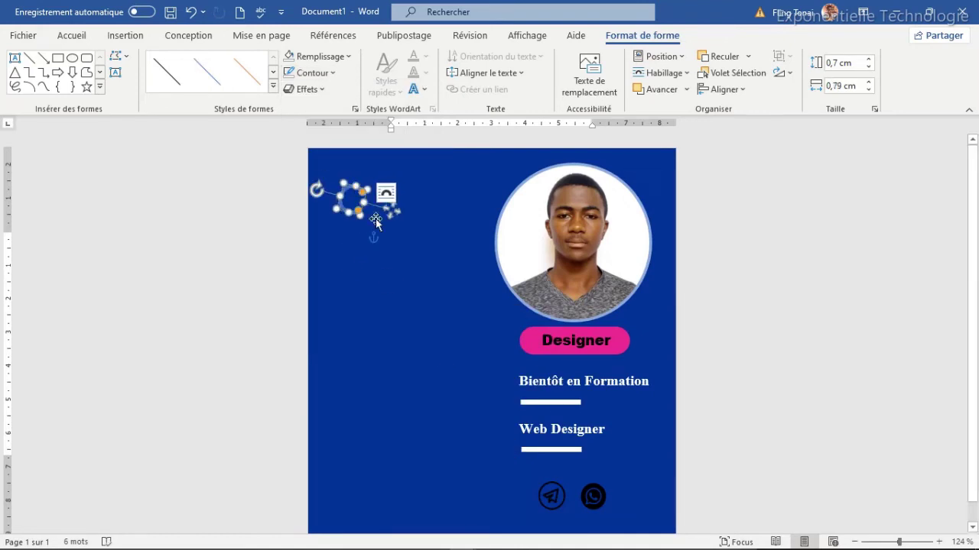
{"action": "left_click", "coordinate": [331, 74]}
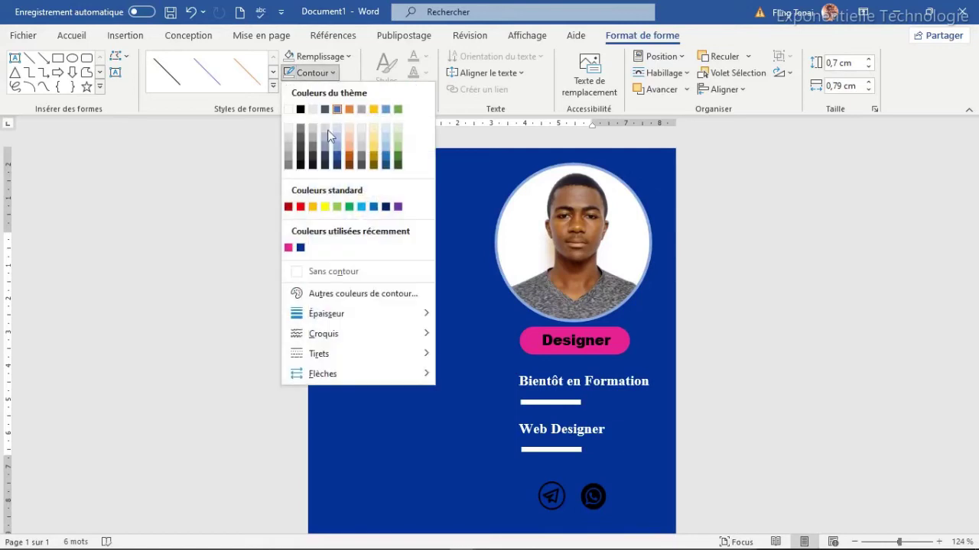
{"action": "left_click", "coordinate": [289, 248]}
{"action": "left_click", "coordinate": [390, 258]}
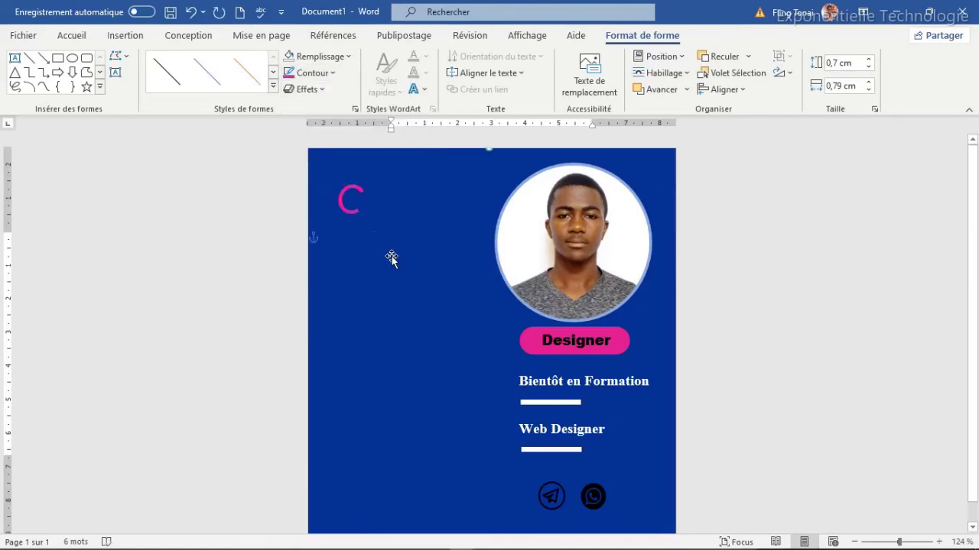
{"action": "left_click", "coordinate": [71, 59]}
Step: Draw a small circle with white fill and no outline
{"action": "left_click_drag", "start_coordinate": [389, 196], "coordinate": [414, 218]}
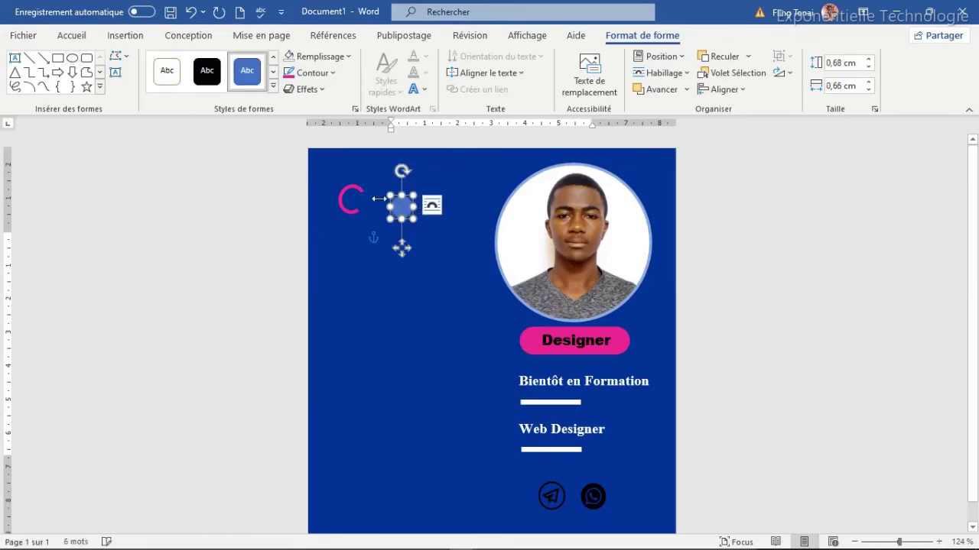
{"action": "left_click", "coordinate": [349, 59]}
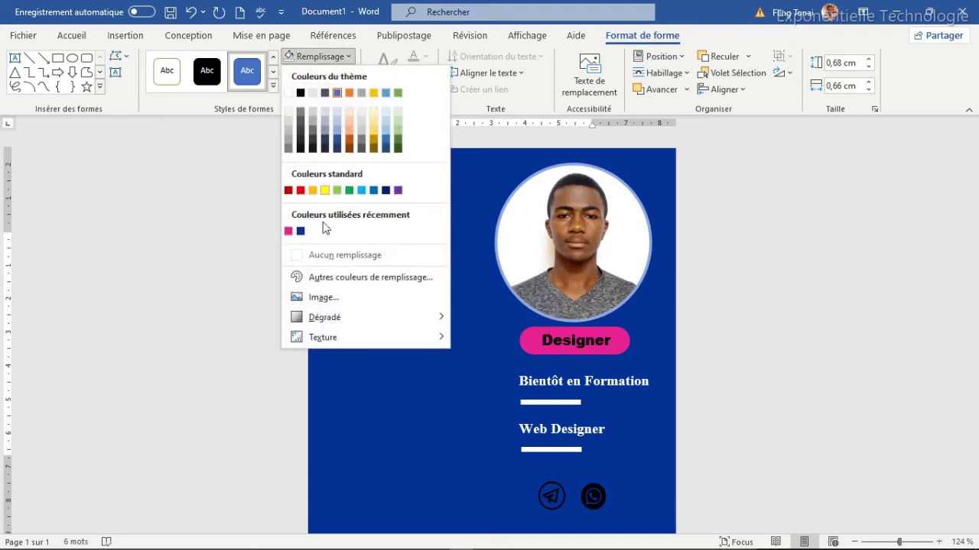
{"action": "left_click", "coordinate": [289, 93]}
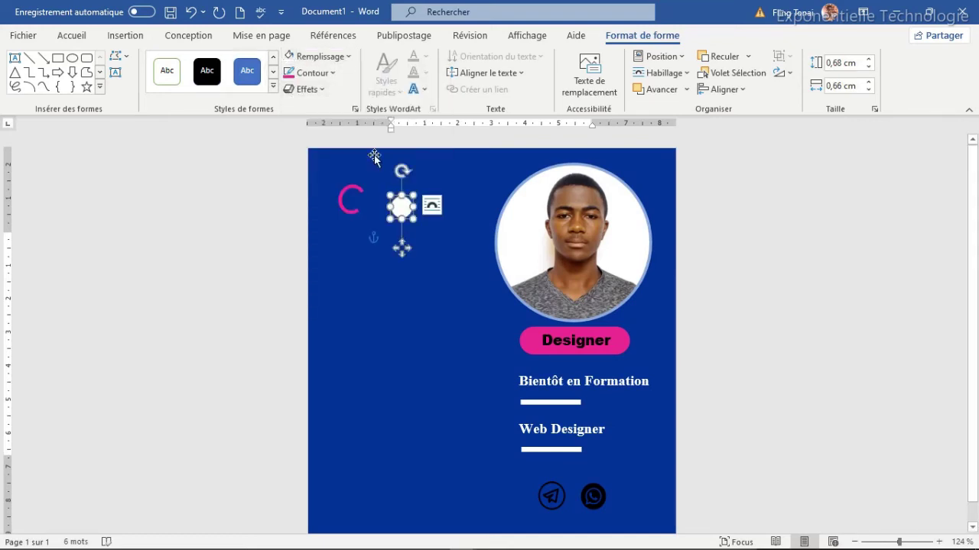
{"action": "left_click", "coordinate": [333, 73]}
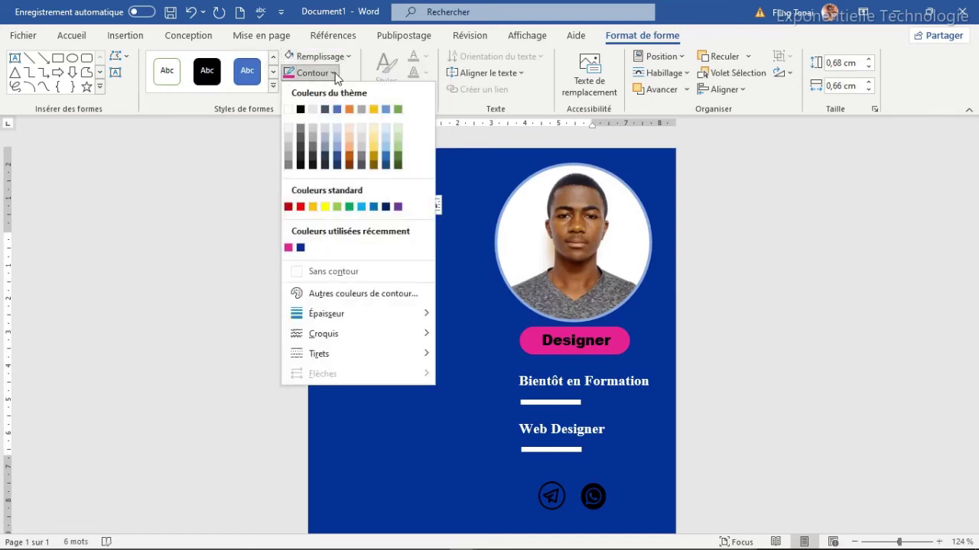
{"action": "left_click", "coordinate": [318, 273]}
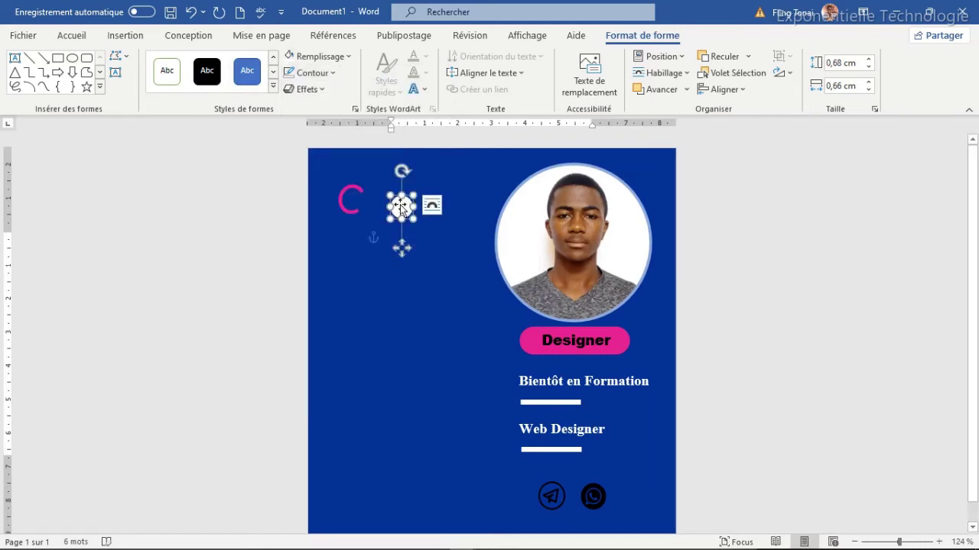
Step: Shrink the white circle to about 0,6 × 0,49 cm and fit it inside the pink arc
{"action": "left_click_drag", "start_coordinate": [399, 204], "coordinate": [352, 199]}
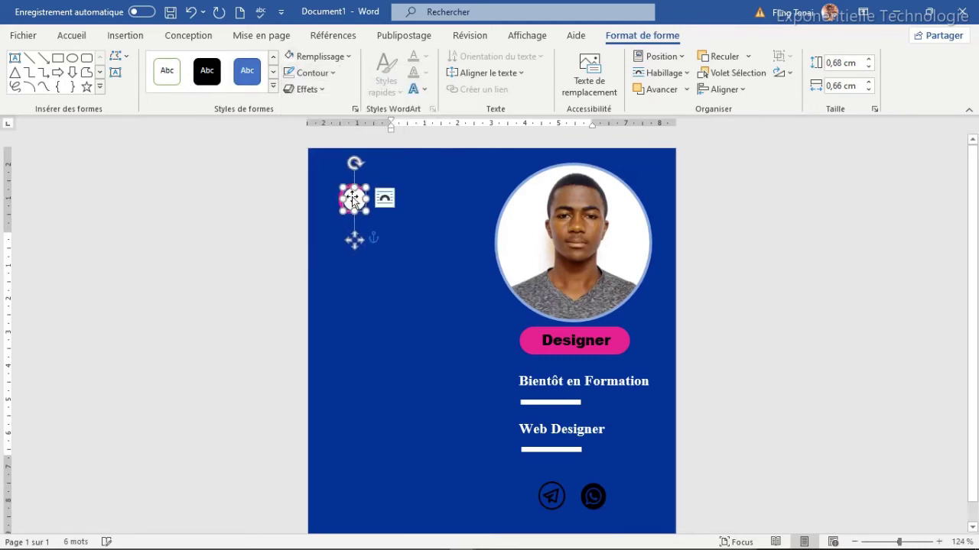
{"action": "left_click_drag", "start_coordinate": [364, 208], "coordinate": [352, 198]}
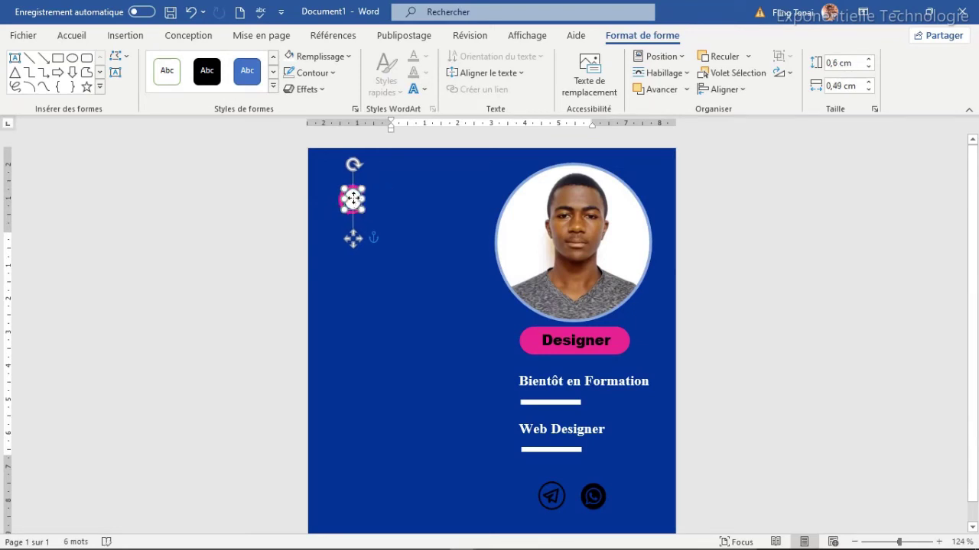
{"action": "left_click", "coordinate": [432, 243]}
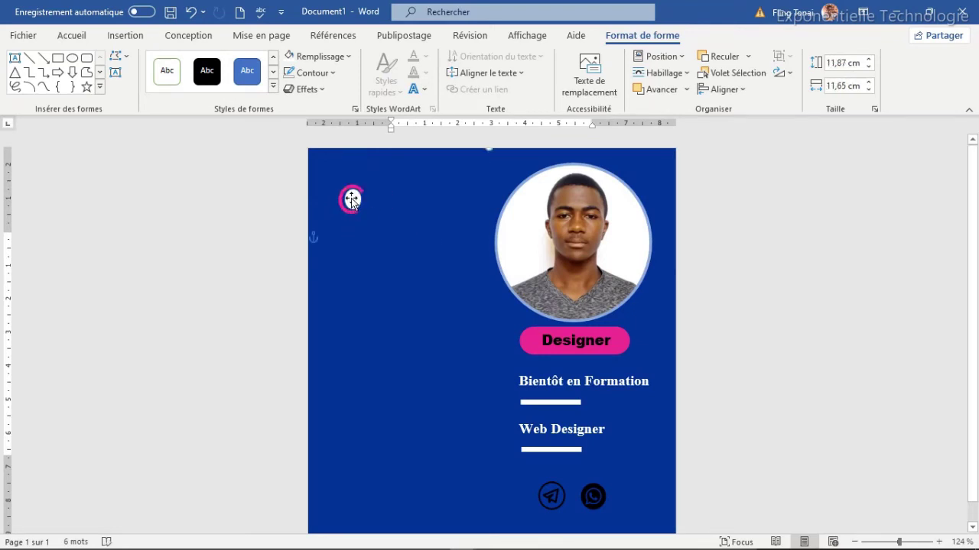
{"action": "left_click", "coordinate": [351, 199]}
{"action": "key", "text": "ctrl+z"}
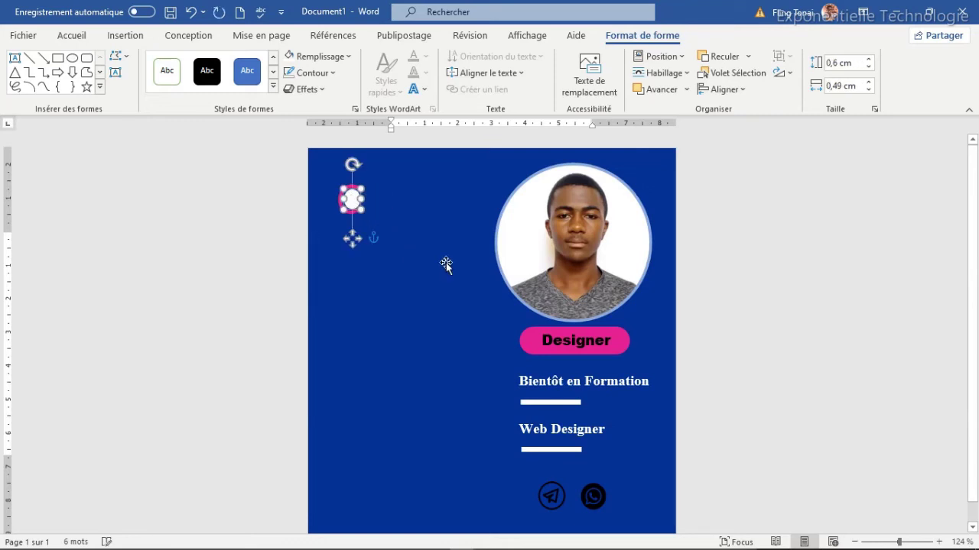
{"action": "key", "text": "ctrl+z"}
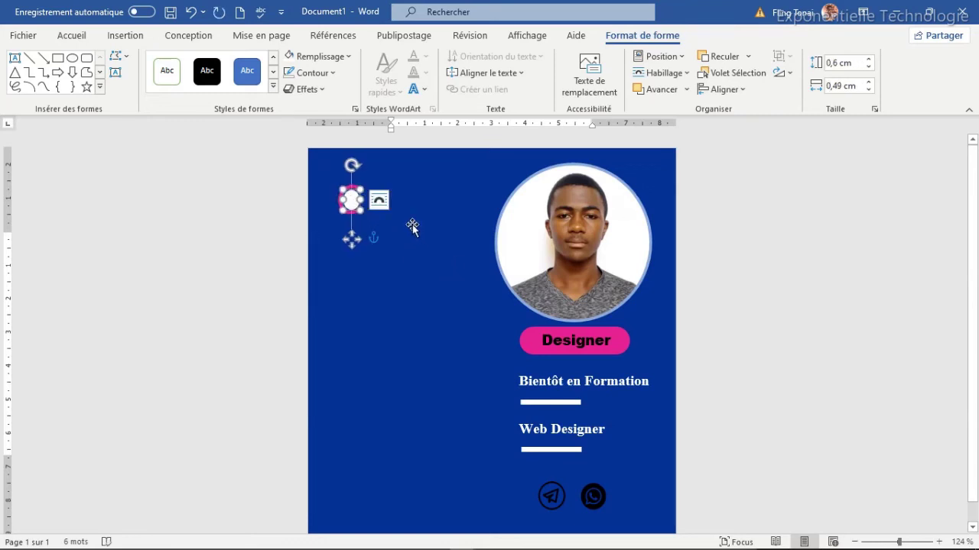
{"action": "left_click", "coordinate": [412, 226]}
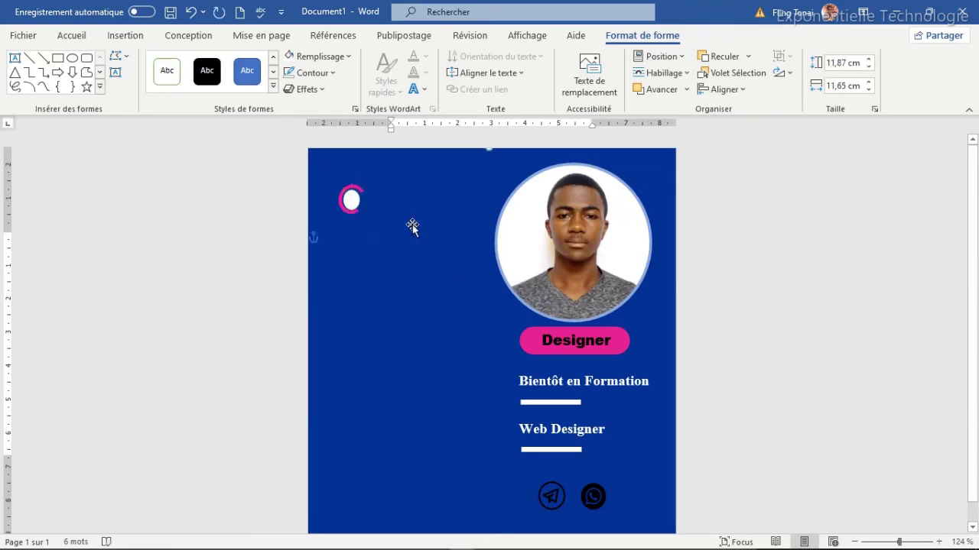
{"action": "left_click", "coordinate": [353, 200]}
{"action": "left_click_drag", "start_coordinate": [361, 186], "coordinate": [362, 185]}
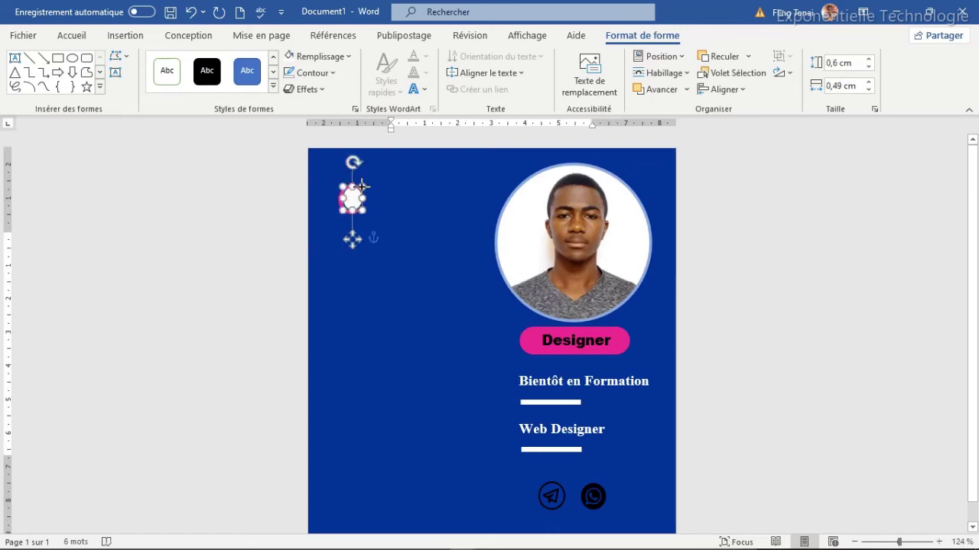
{"action": "left_click", "coordinate": [378, 195]}
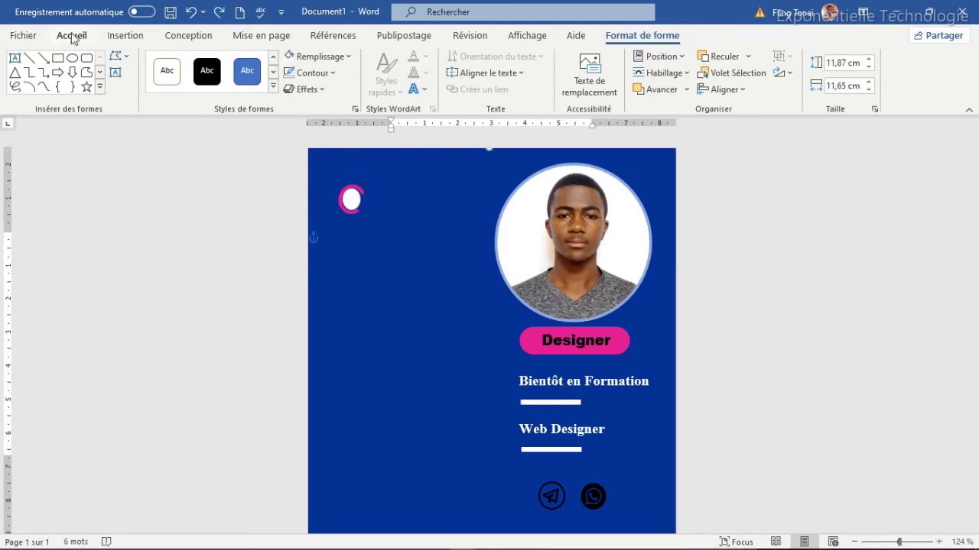
Step: Duplicate the 'Bientôt en Formation' box beside the logo mark and retype it as 'Logo'
{"action": "left_click", "coordinate": [601, 376]}
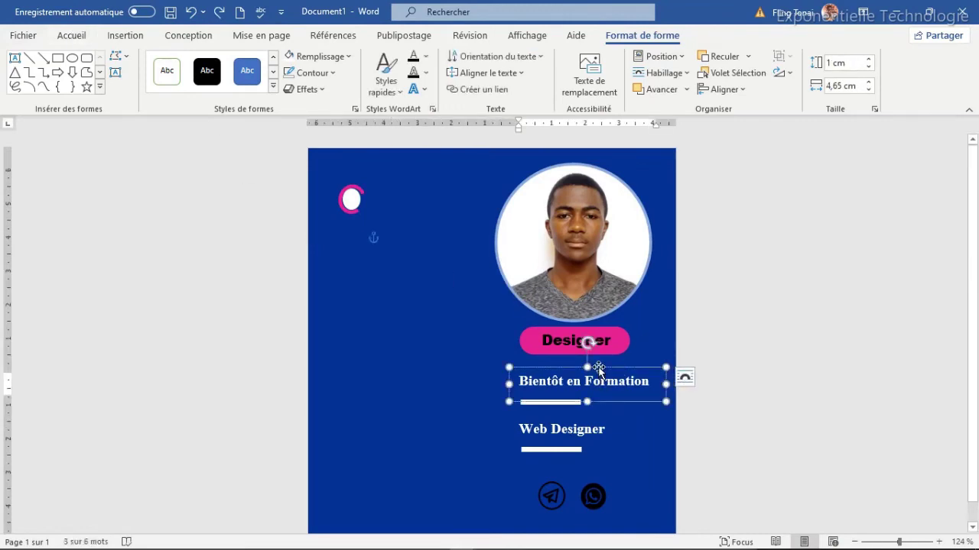
{"action": "key", "text": "ctrl+d"}
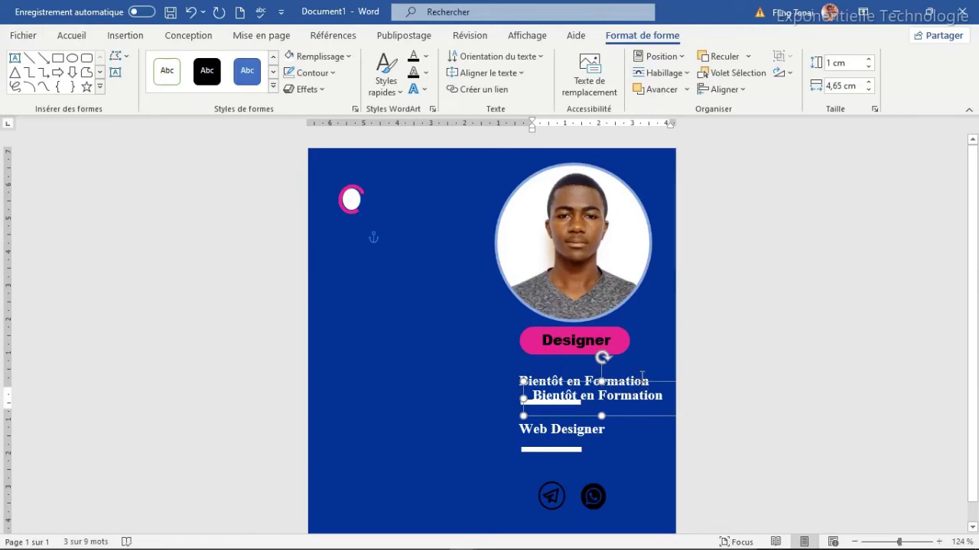
{"action": "left_click_drag", "start_coordinate": [644, 387], "coordinate": [482, 183]}
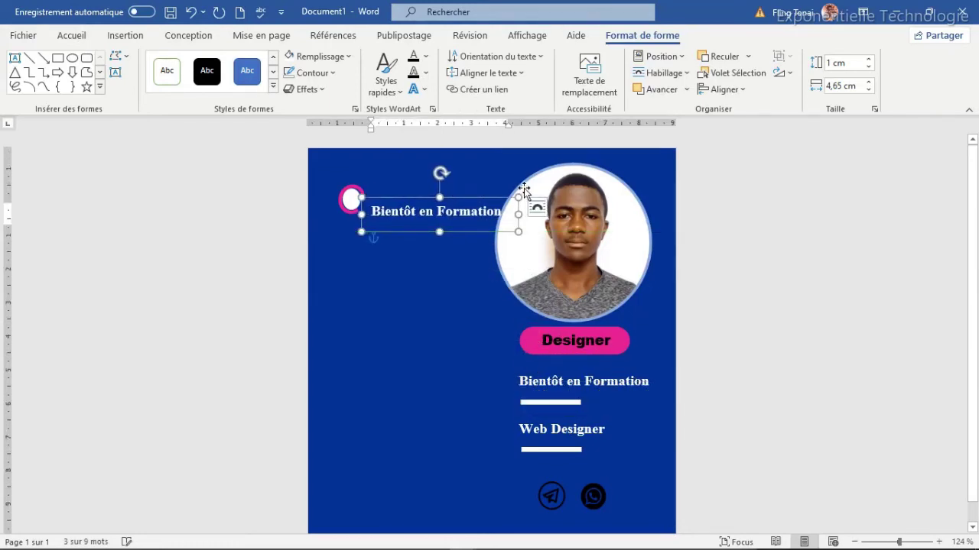
{"action": "triple_click", "coordinate": [483, 211]}
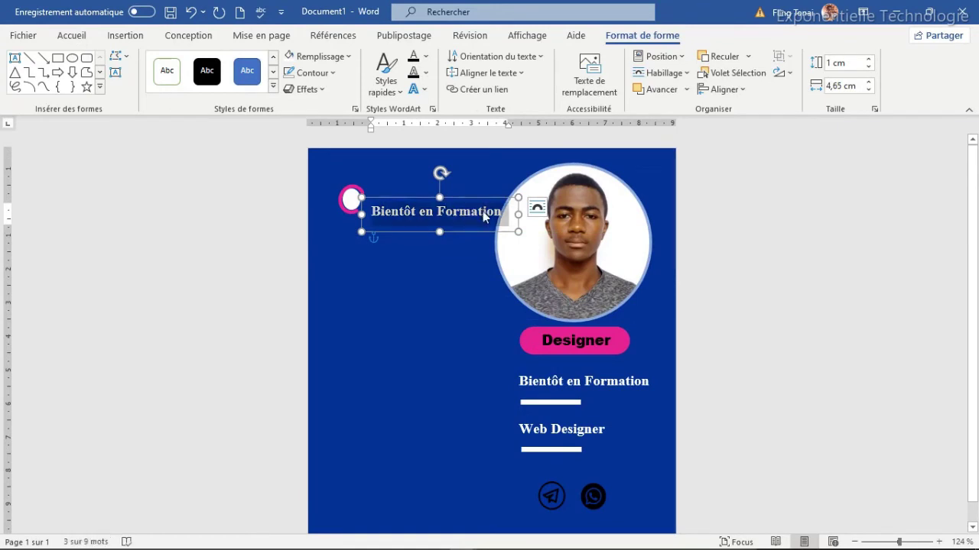
{"action": "type", "text": "Logo"}
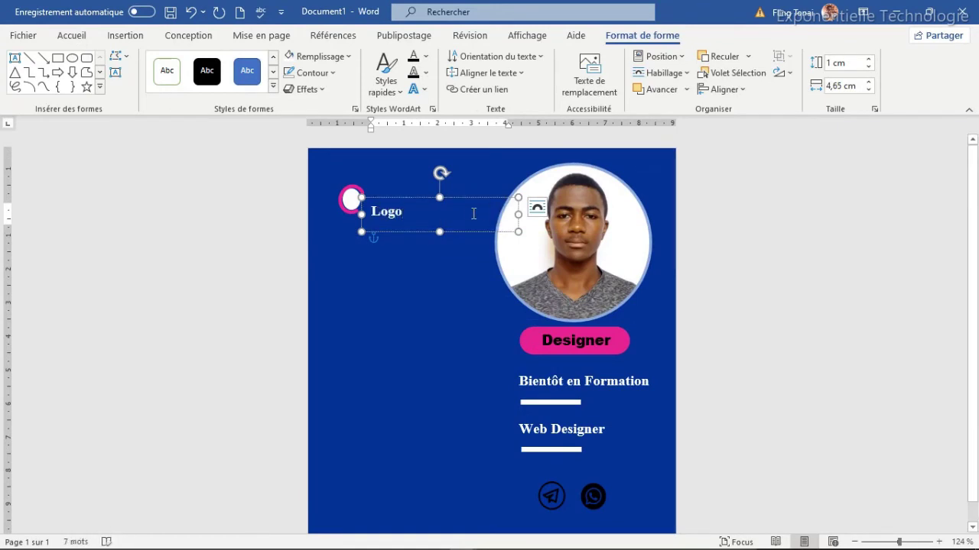
{"action": "left_click_drag", "start_coordinate": [518, 215], "coordinate": [446, 214]}
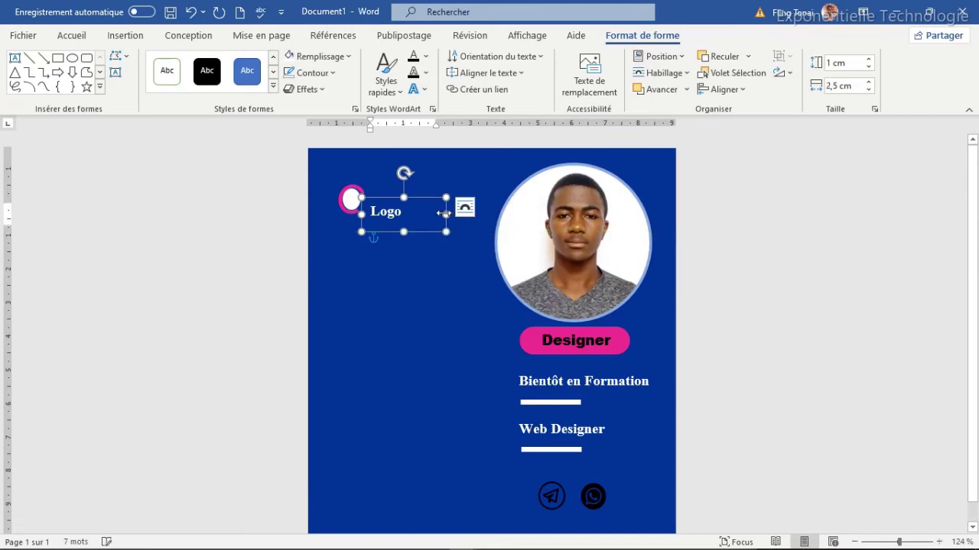
Step: Set the Logo label to Noto Sans size 18 and align it with the logo mark
{"action": "left_click", "coordinate": [71, 36]}
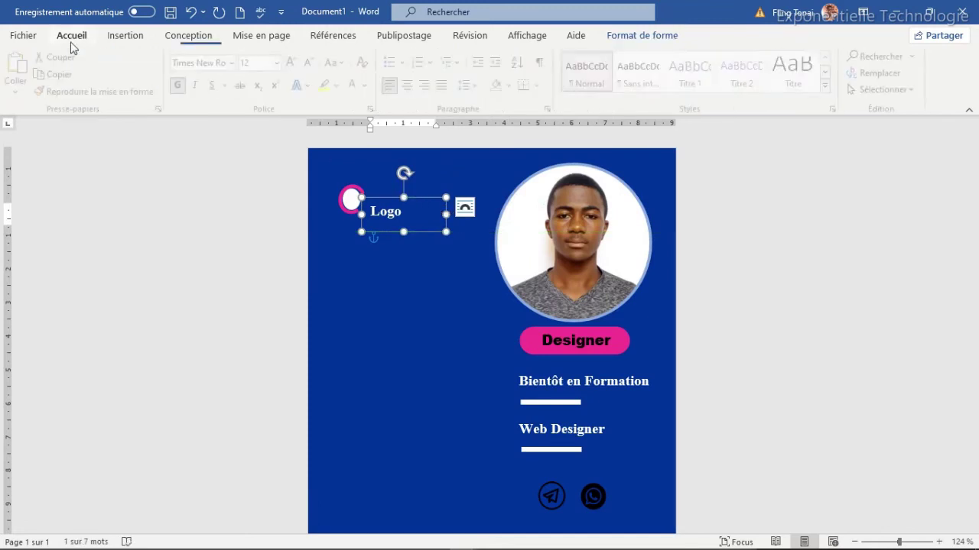
{"action": "left_click", "coordinate": [224, 65]}
{"action": "type", "text": "Noto Sans"}
{"action": "key", "text": "Return"}
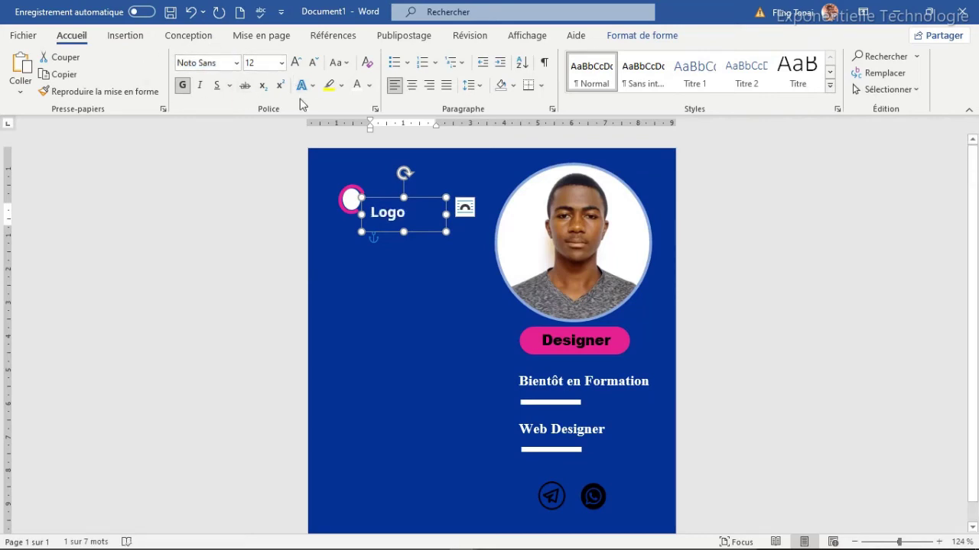
{"action": "left_click", "coordinate": [299, 63]}
{"action": "left_click", "coordinate": [300, 62]}
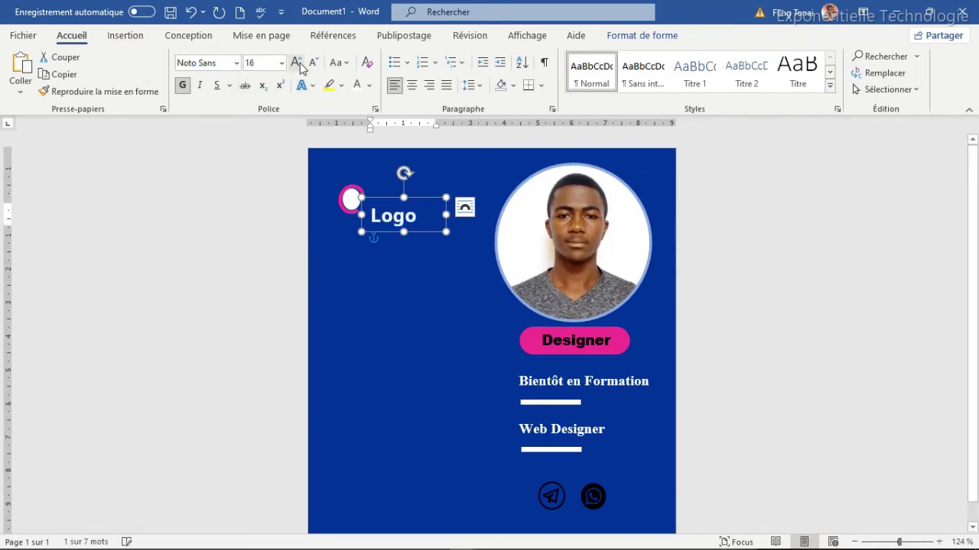
{"action": "left_click", "coordinate": [299, 62]}
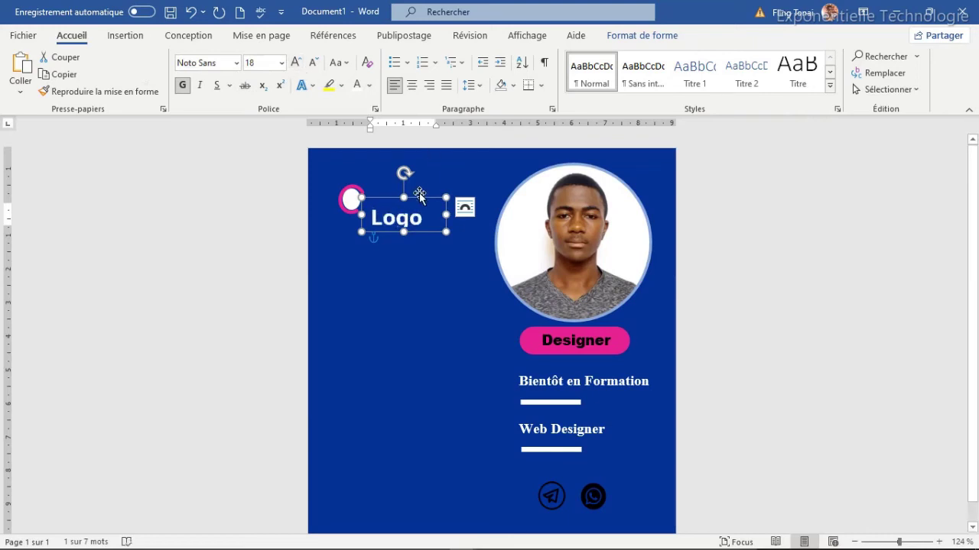
{"action": "left_click_drag", "start_coordinate": [418, 200], "coordinate": [410, 185]}
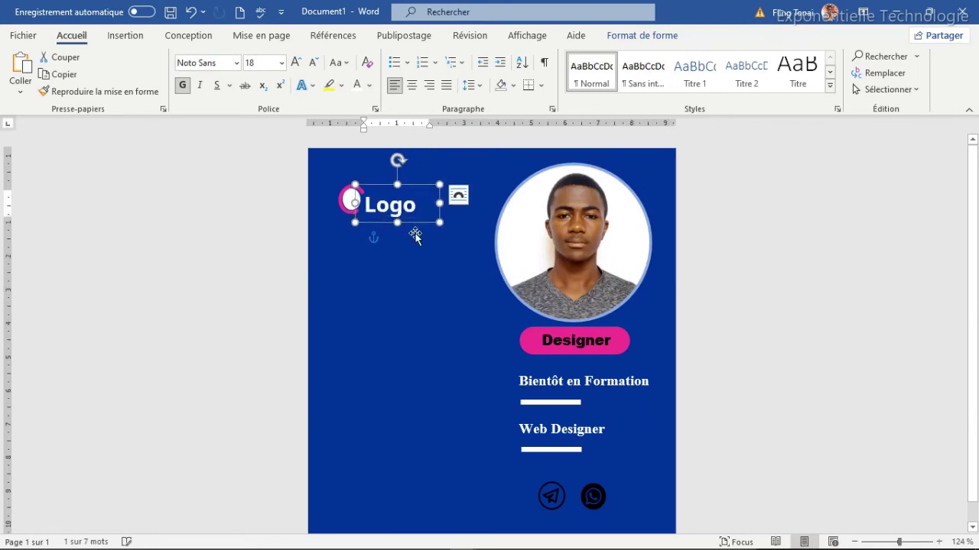
{"action": "left_click", "coordinate": [427, 243]}
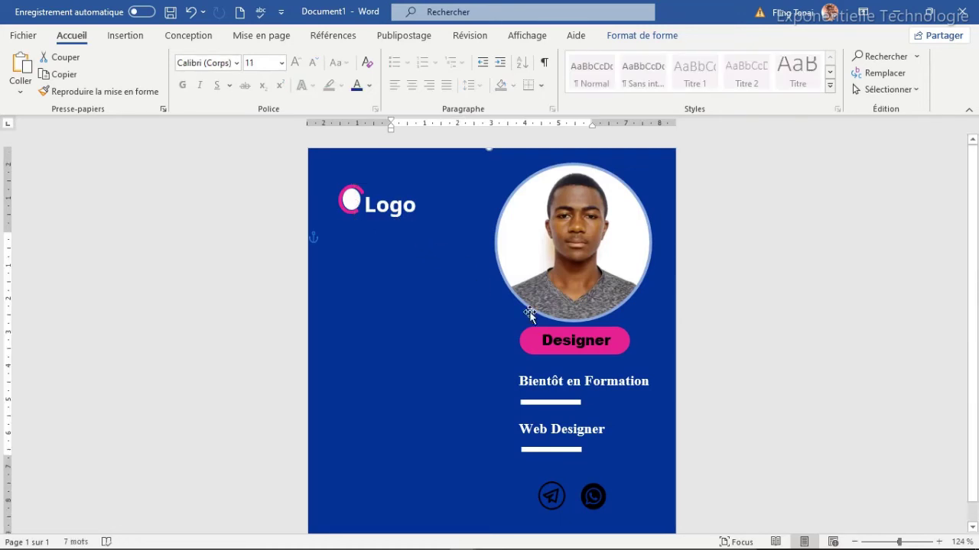
Step: Duplicate the pink Designer pill below the Logo and change its word to 'Infos'
{"action": "left_click", "coordinate": [523, 349]}
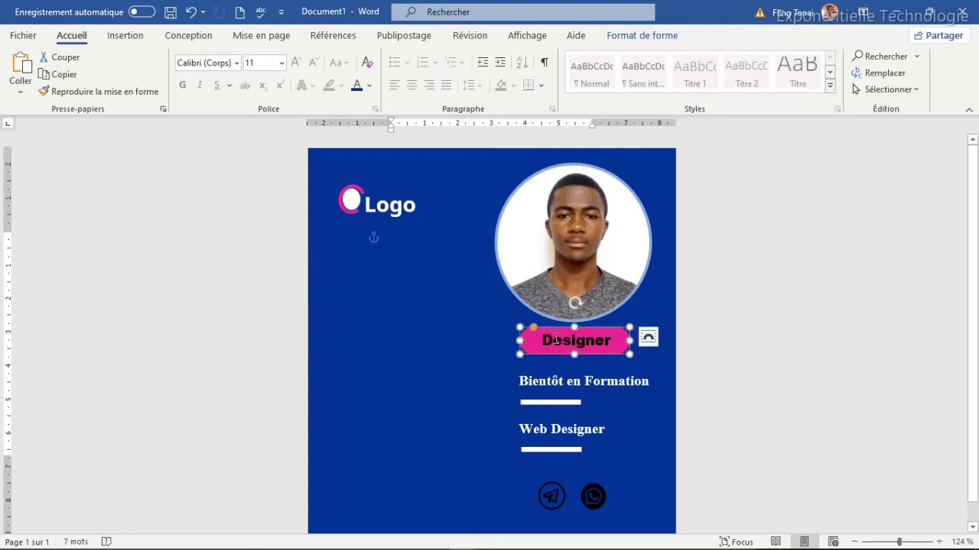
{"action": "left_click", "coordinate": [555, 340]}
{"action": "key", "text": "ctrl+d"}
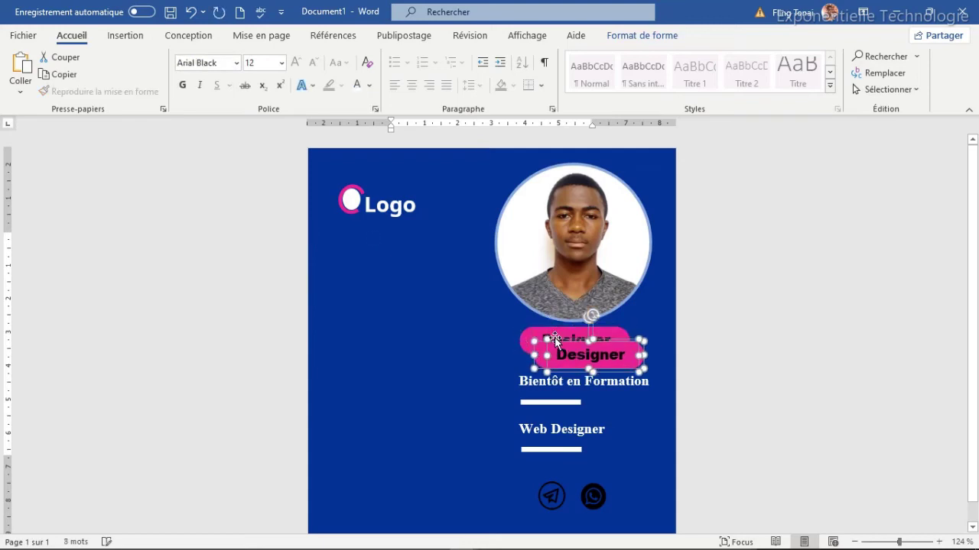
{"action": "left_click_drag", "start_coordinate": [564, 344], "coordinate": [367, 232]}
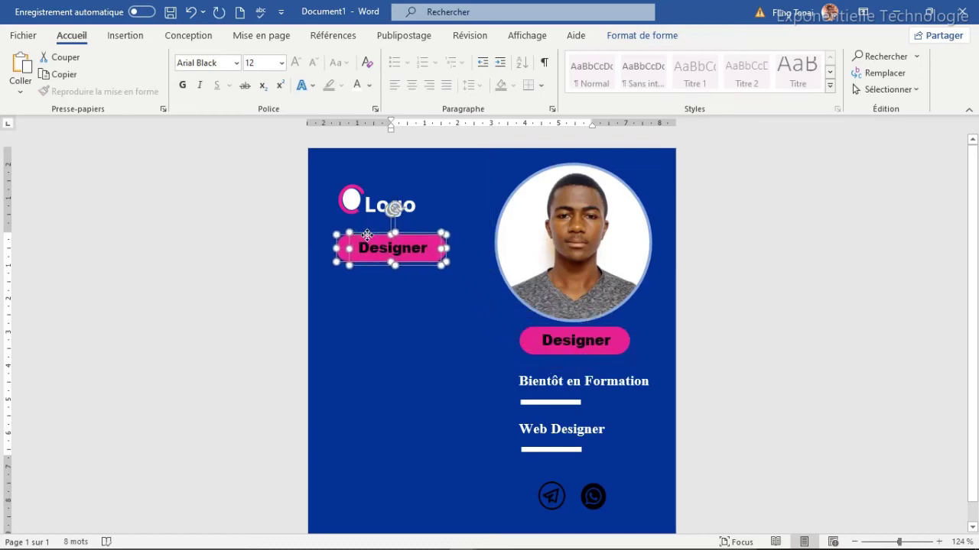
{"action": "left_click", "coordinate": [417, 247]}
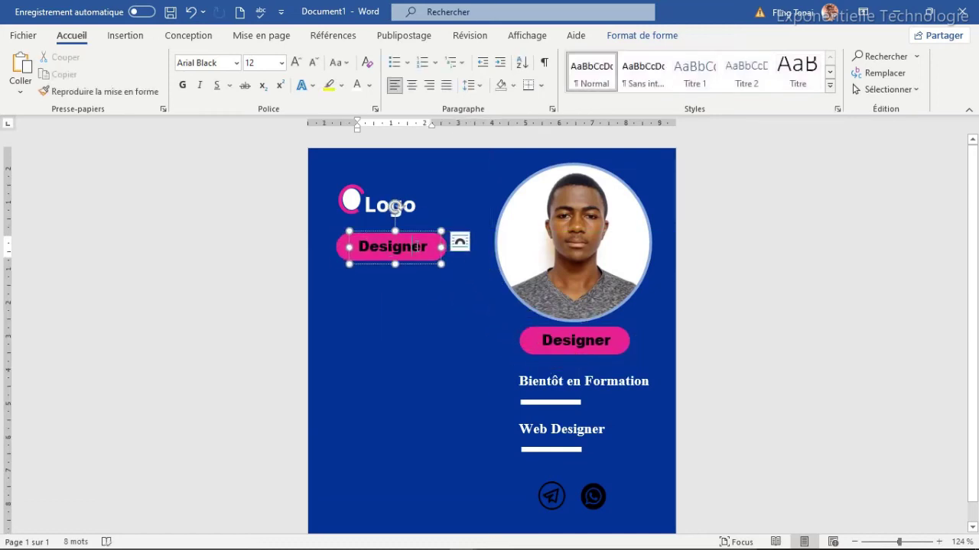
{"action": "double_click", "coordinate": [417, 246]}
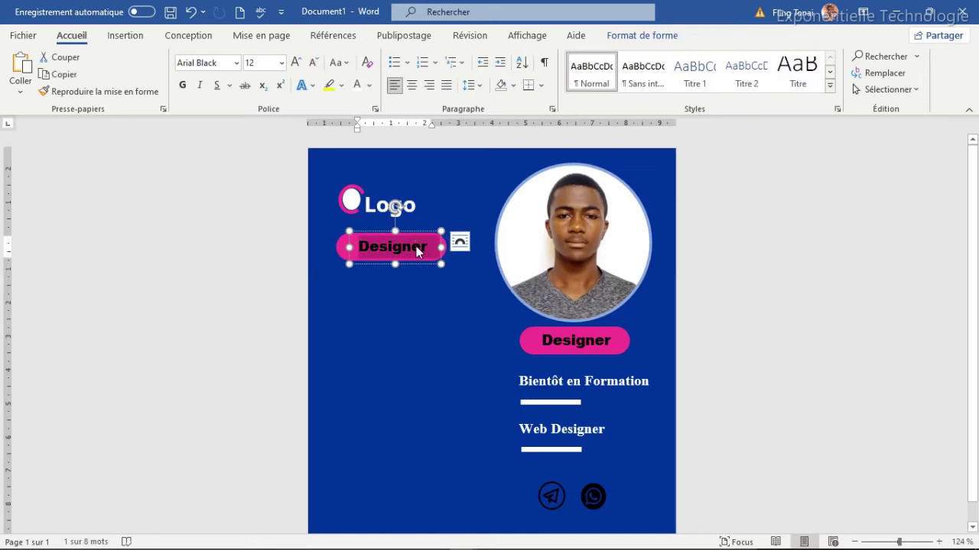
{"action": "type", "text": "Infos"}
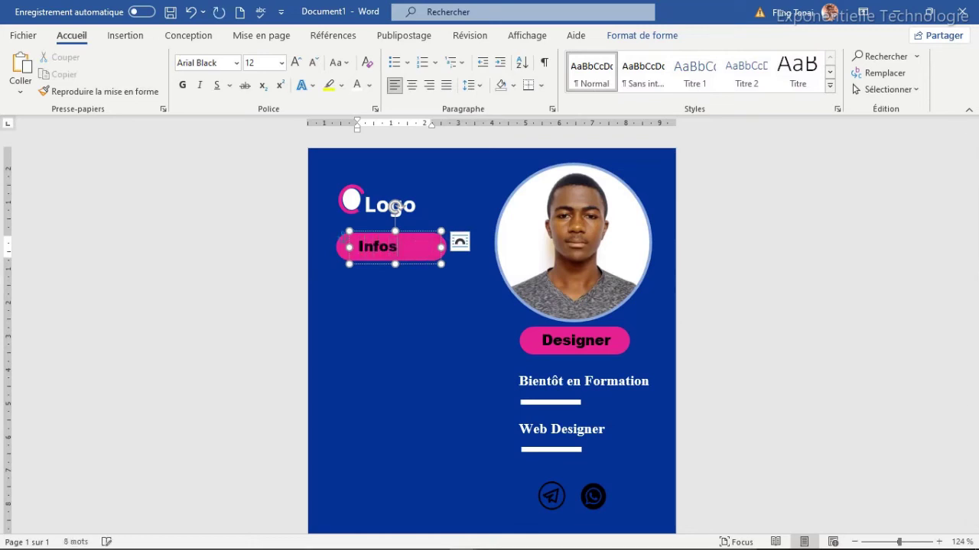
Step: Narrow the Infos pill and its text box to fit the word, centring the text
{"action": "left_click_drag", "start_coordinate": [443, 246], "coordinate": [383, 256]}
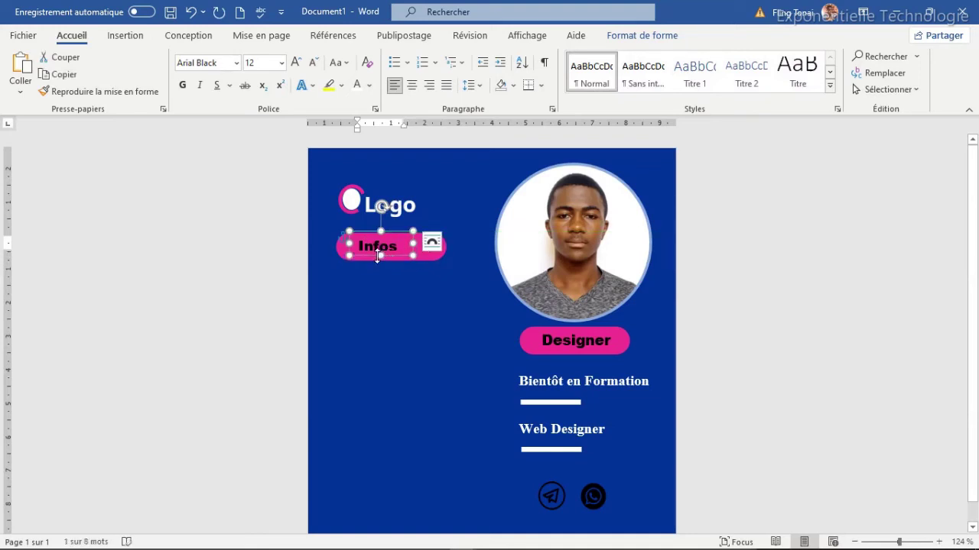
{"action": "left_click", "coordinate": [444, 251]}
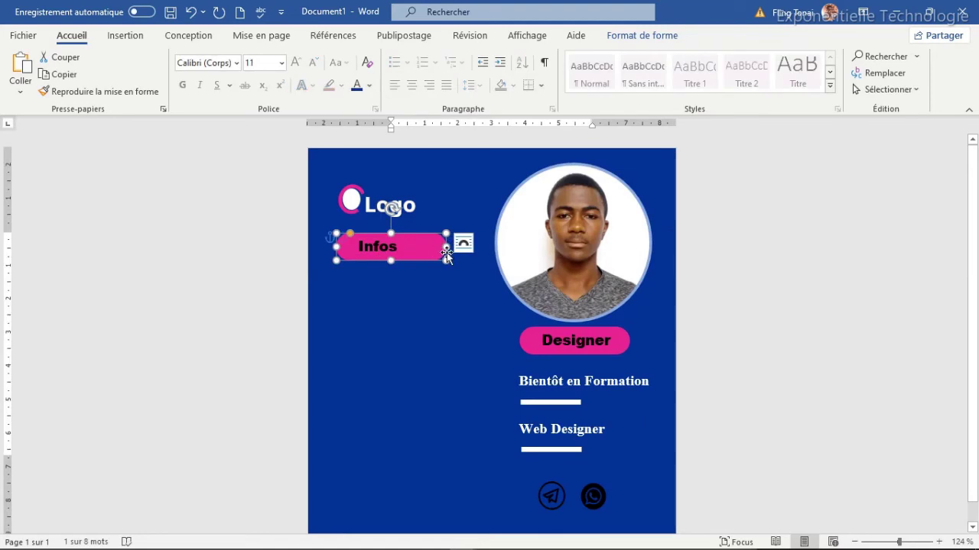
{"action": "left_click_drag", "start_coordinate": [446, 246], "coordinate": [414, 246]}
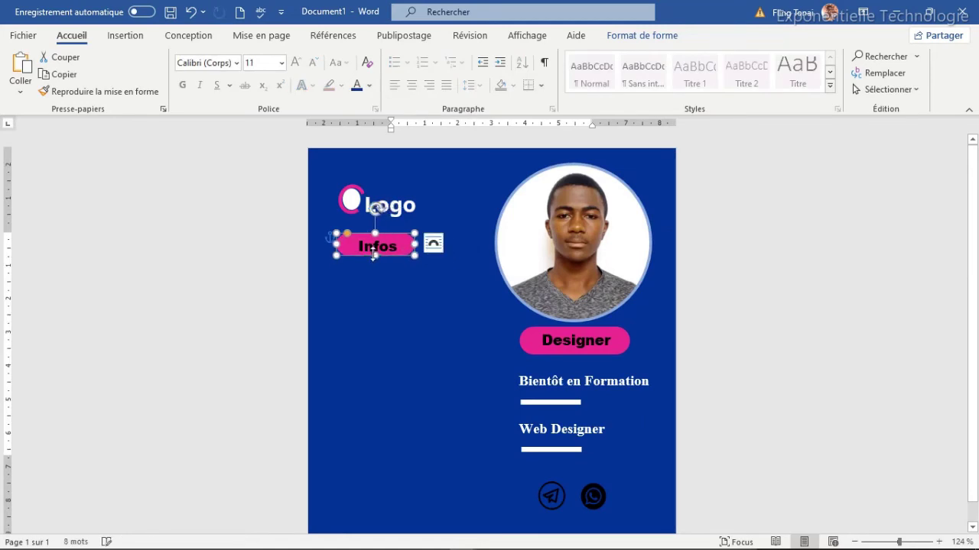
{"action": "left_click", "coordinate": [376, 244]}
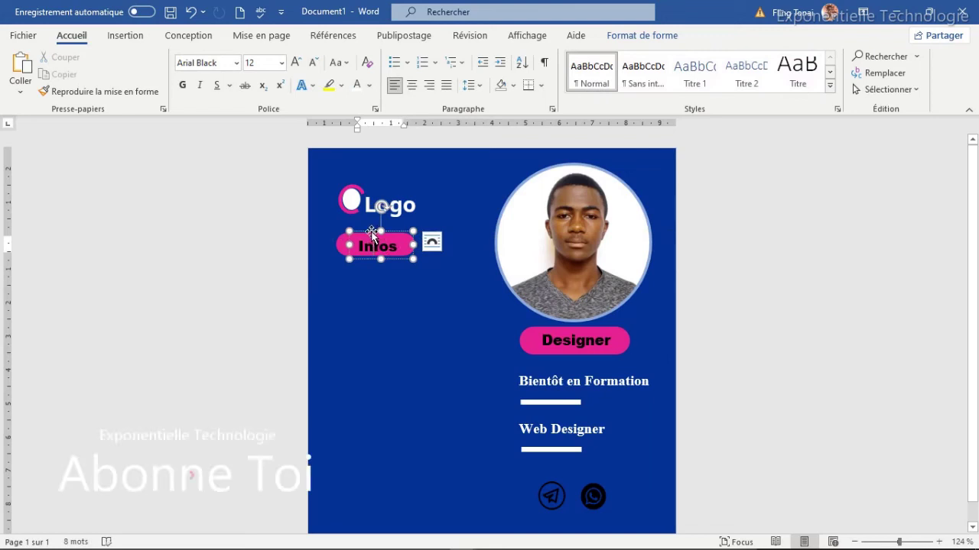
{"action": "left_click_drag", "start_coordinate": [372, 233], "coordinate": [371, 230]}
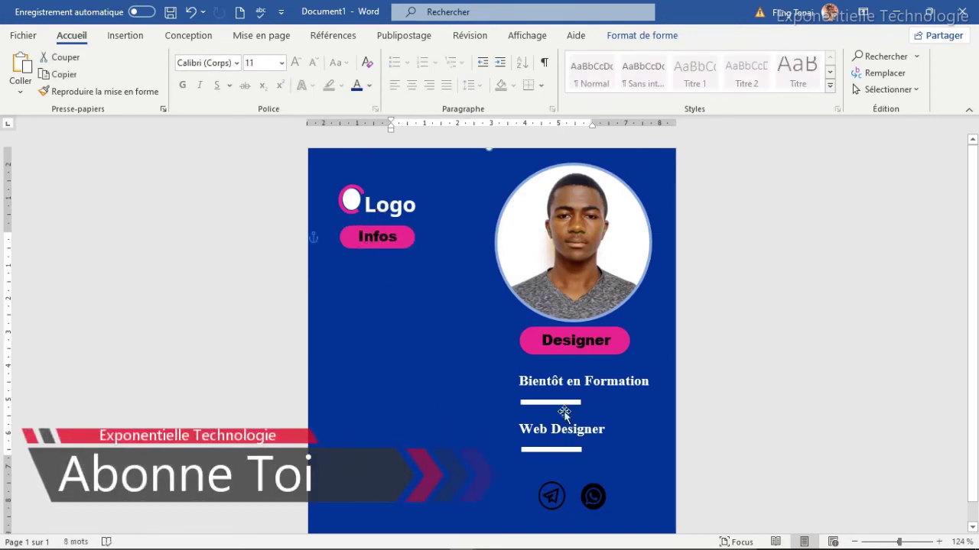
Step: Copy a text box below Infos, retype it as non-bold 'Votre création', and narrow it
{"action": "left_click", "coordinate": [561, 370]}
{"action": "left_click_drag", "start_coordinate": [561, 370], "coordinate": [430, 373]}
{"action": "left_click_drag", "start_coordinate": [397, 301], "coordinate": [396, 295]}
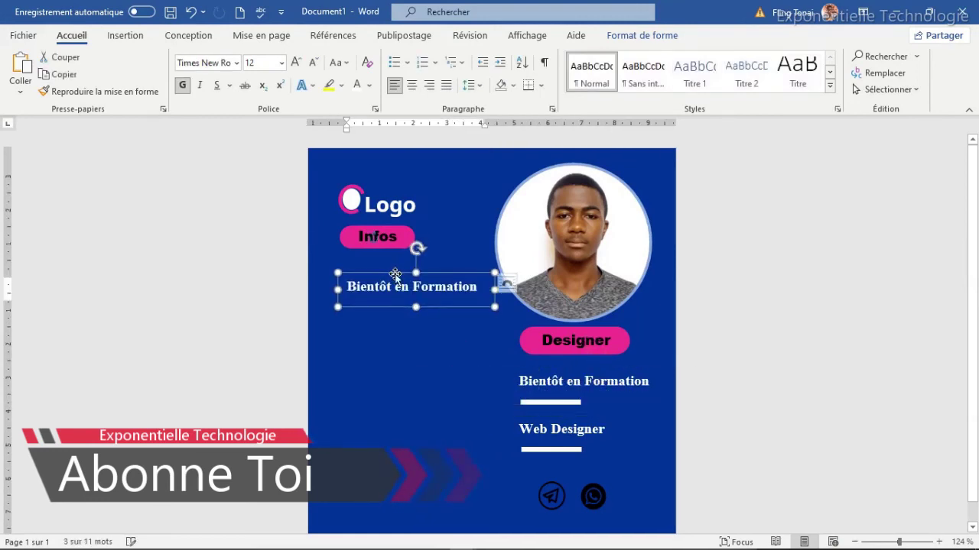
{"action": "type", "text": "Vo"}
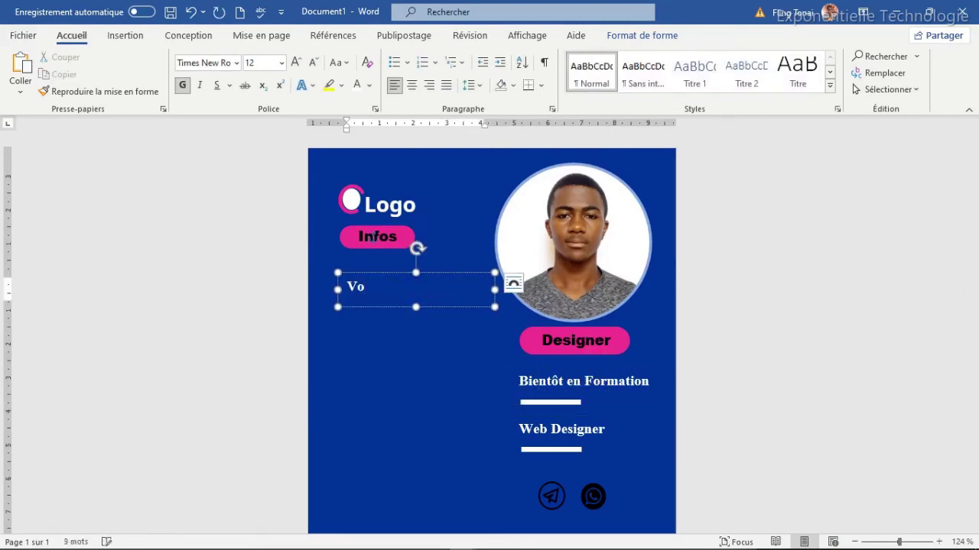
{"action": "key", "text": "ctrl+a"}
{"action": "key", "text": "ctrl+g"}
{"action": "left_click_drag", "start_coordinate": [385, 272], "coordinate": [385, 267]}
{"action": "left_click_drag", "start_coordinate": [494, 284], "coordinate": [412, 298]}
Step: Add a bold, size 20 'Disponible' line from a pasted copy of the box
{"action": "key", "text": "ctrl+c"}
{"action": "key", "text": "ctrl+v"}
{"action": "triple_click", "coordinate": [398, 306]}
{"action": "type", "text": "Disponible"}
{"action": "key", "text": "ctrl+a"}
{"action": "key", "text": "ctrl+shift+period"}
{"action": "key", "text": "ctrl+shift+period"}
{"action": "key", "text": "ctrl+shift+period"}
{"action": "key", "text": "ctrl+g"}
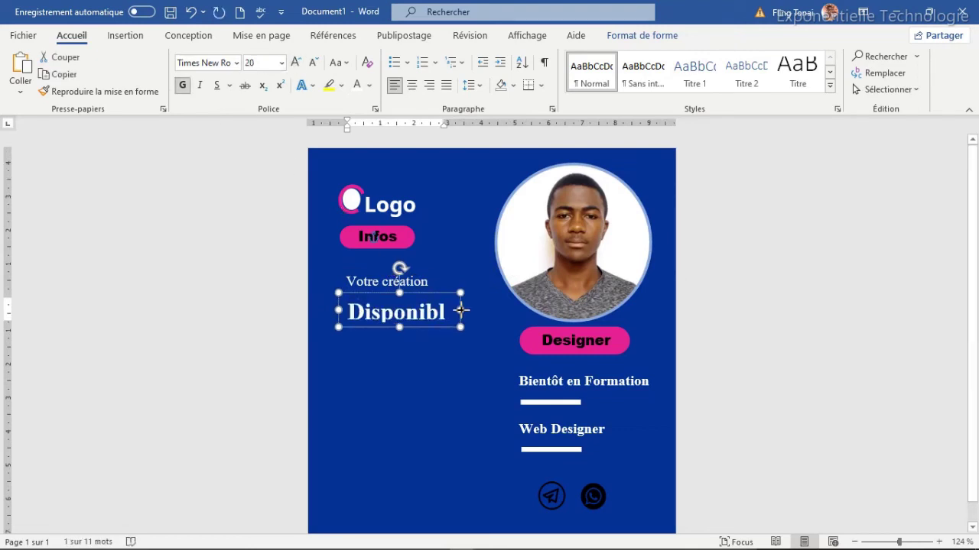
{"action": "left_click_drag", "start_coordinate": [454, 310], "coordinate": [467, 309]}
Step: Add 'Dès maintenant' below Disponible and align the three headline lines
{"action": "left_click", "coordinate": [427, 266]}
{"action": "left_click_drag", "start_coordinate": [427, 266], "coordinate": [424, 331]}
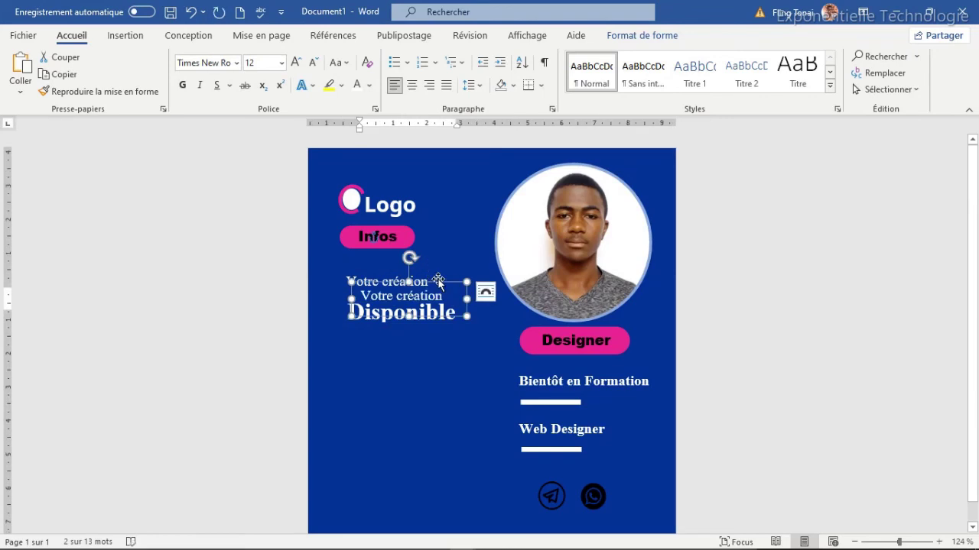
{"action": "triple_click", "coordinate": [422, 343]}
{"action": "type", "text": "Dé"}
{"action": "left_click", "coordinate": [428, 282]}
{"action": "left_click", "coordinate": [404, 344]}
{"action": "left_click", "coordinate": [370, 282]}
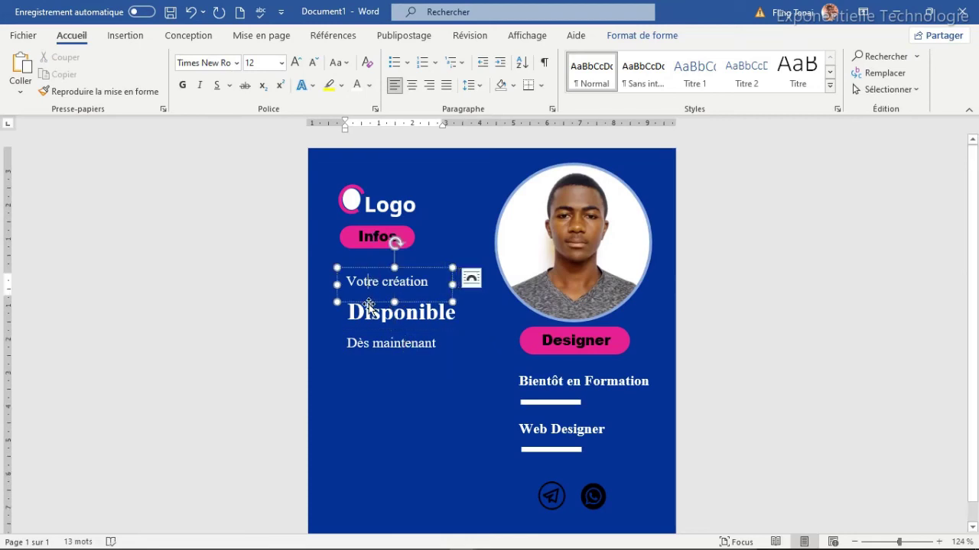
{"action": "mouse_move", "coordinate": [378, 300]}
{"action": "left_mouse_down"}
{"action": "mouse_move", "coordinate": [374, 293]}
{"action": "mouse_move", "coordinate": [396, 282]}
{"action": "left_mouse_up"}
{"action": "left_click", "coordinate": [401, 292]}
{"action": "left_click", "coordinate": [401, 339]}
{"action": "mouse_move", "coordinate": [401, 339]}
{"action": "left_mouse_down"}
{"action": "mouse_move", "coordinate": [406, 320]}
{"action": "mouse_move", "coordinate": [431, 318]}
{"action": "mouse_move", "coordinate": [431, 344]}
{"action": "left_mouse_up"}
Step: Copy the text box below Dès maintenant and fill it with justified Lorem ipsum in Agency FB 9
{"action": "left_click_drag", "start_coordinate": [451, 376], "coordinate": [509, 437]}
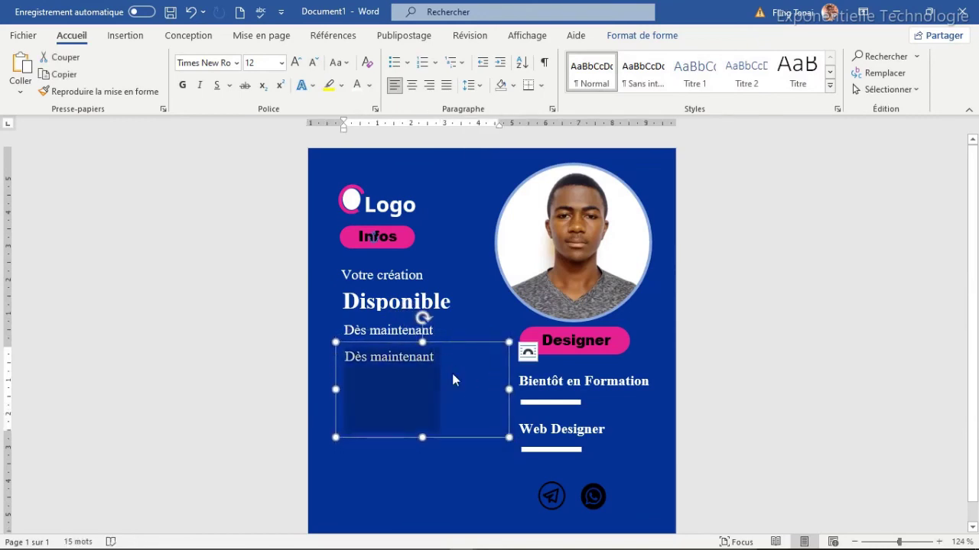
{"action": "left_click", "coordinate": [233, 64]}
{"action": "left_click", "coordinate": [208, 431]}
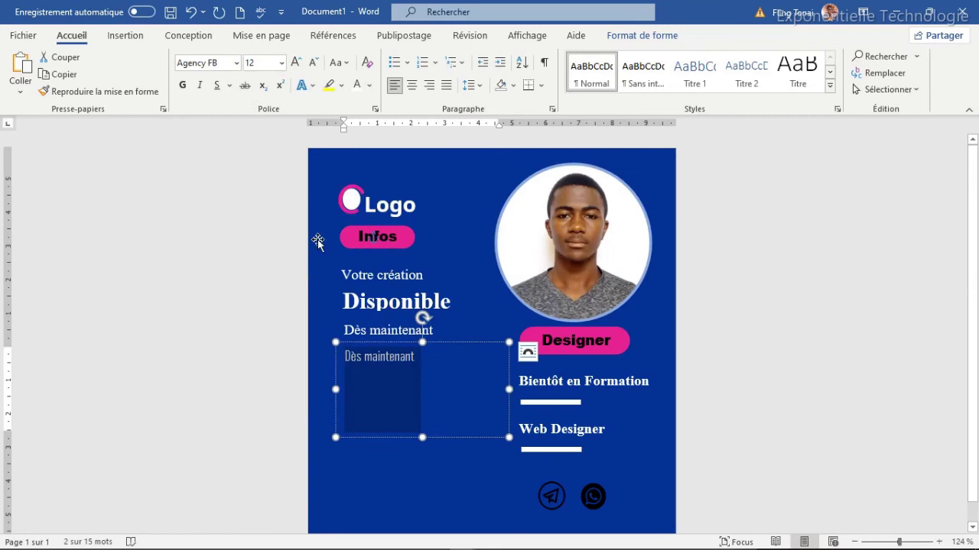
{"action": "left_click", "coordinate": [314, 63]}
{"action": "left_click", "coordinate": [314, 63]}
{"action": "left_click", "coordinate": [314, 62]}
{"action": "left_click", "coordinate": [488, 380]}
{"action": "key", "text": "ctrl+a"}
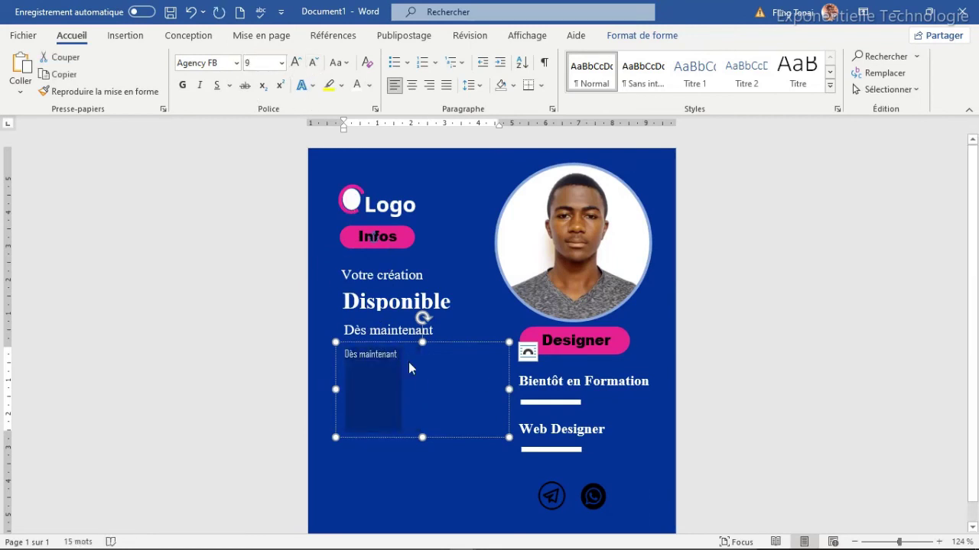
{"action": "key", "text": "ctrl+v"}
{"action": "left_click_drag", "start_coordinate": [508, 437], "coordinate": [492, 415]}
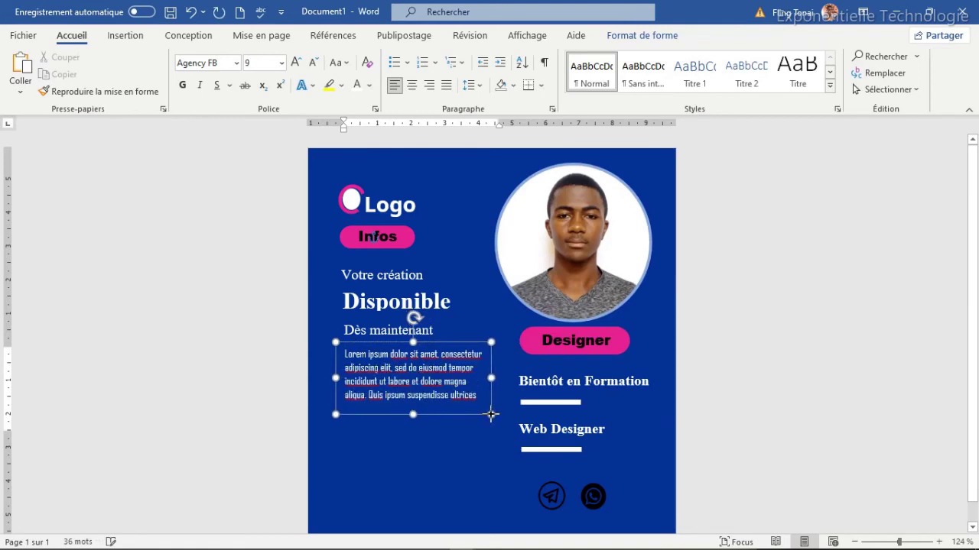
{"action": "key", "text": "ctrl+a"}
{"action": "key", "text": "ctrl+j"}
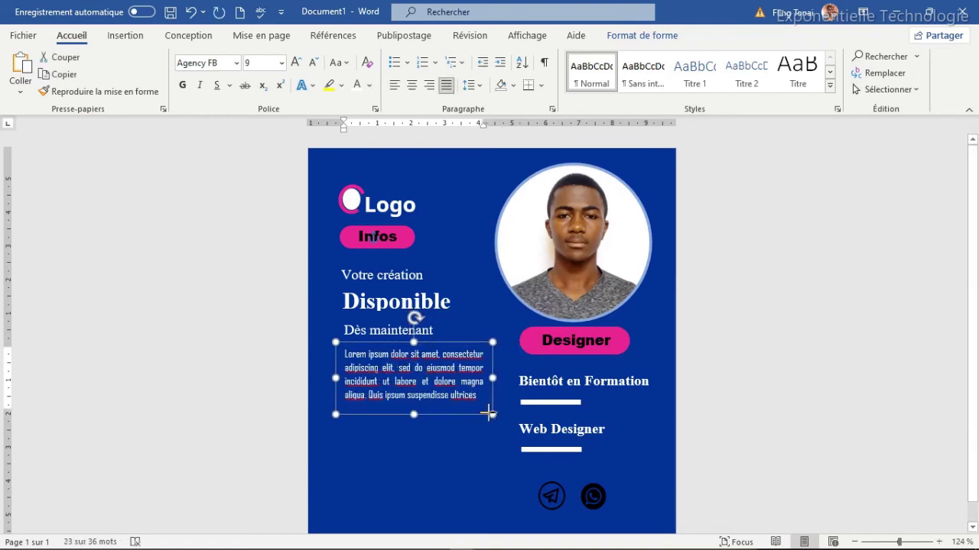
{"action": "left_click", "coordinate": [454, 439]}
Step: Duplicate the pink Designer pill and place the copy under the Lorem paragraph
{"action": "left_click", "coordinate": [523, 348]}
{"action": "left_click", "coordinate": [647, 336]}
{"action": "left_click", "coordinate": [647, 337]}
{"action": "key", "text": "ctrl+d"}
{"action": "left_click_drag", "start_coordinate": [627, 344], "coordinate": [438, 417]}
Step: Make the copied pill read 'Retrouvez-nous' at size 9, widened so it fits one line
{"action": "type", "text": "Retrouve"}
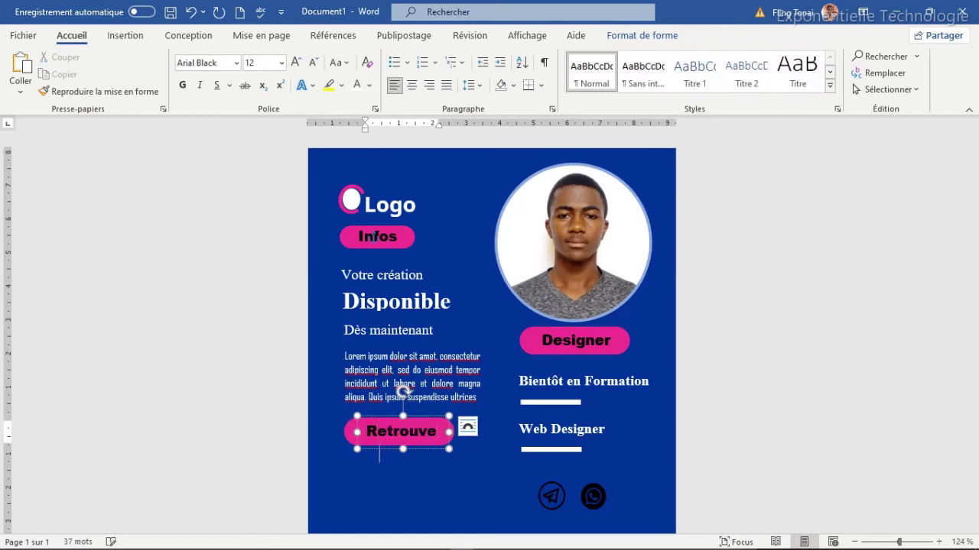
{"action": "key", "text": "ctrl+a"}
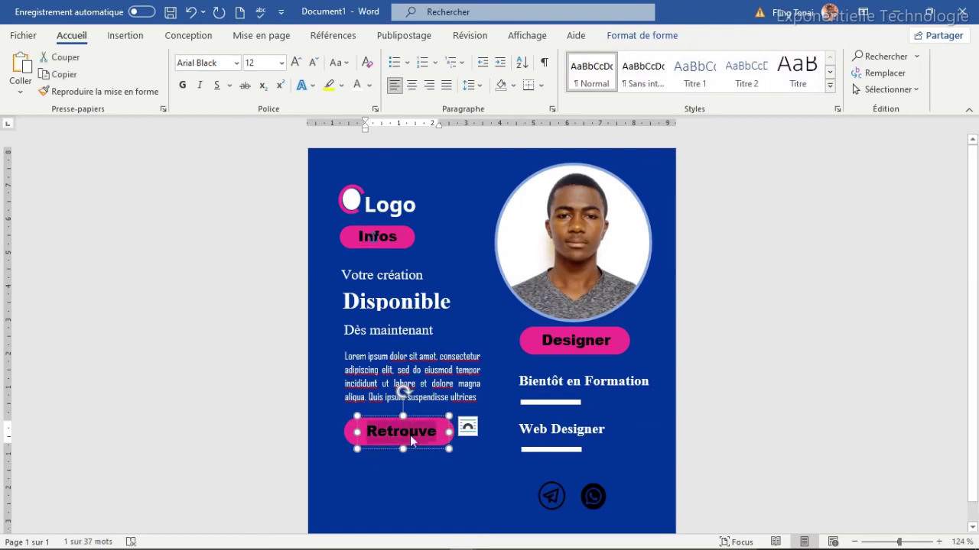
{"action": "left_click", "coordinate": [260, 63]}
{"action": "type", "text": "9"}
{"action": "key", "text": "Return"}
{"action": "left_click_drag", "start_coordinate": [357, 432], "coordinate": [344, 433]}
{"action": "left_click_drag", "start_coordinate": [448, 433], "coordinate": [457, 432]}
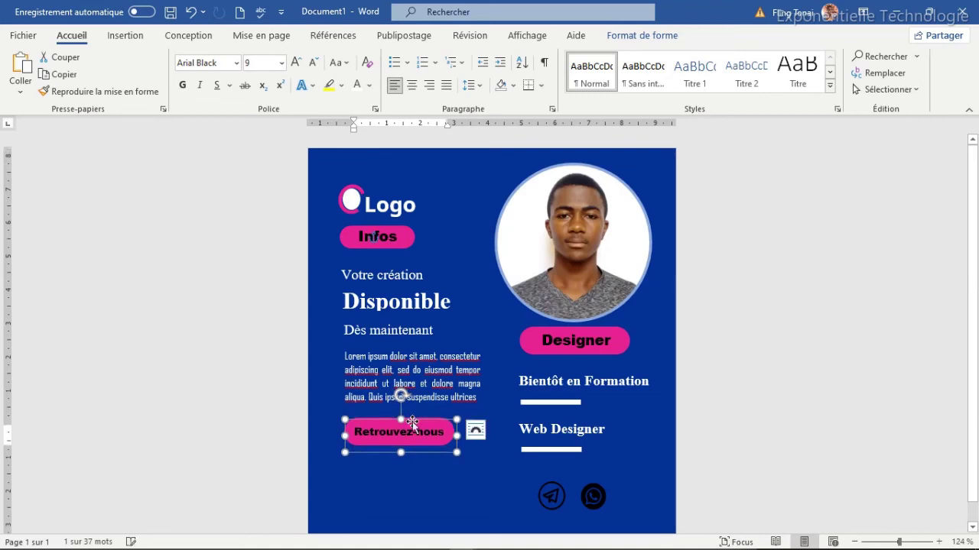
{"action": "left_click", "coordinate": [472, 456]}
{"action": "left_click", "coordinate": [551, 493]}
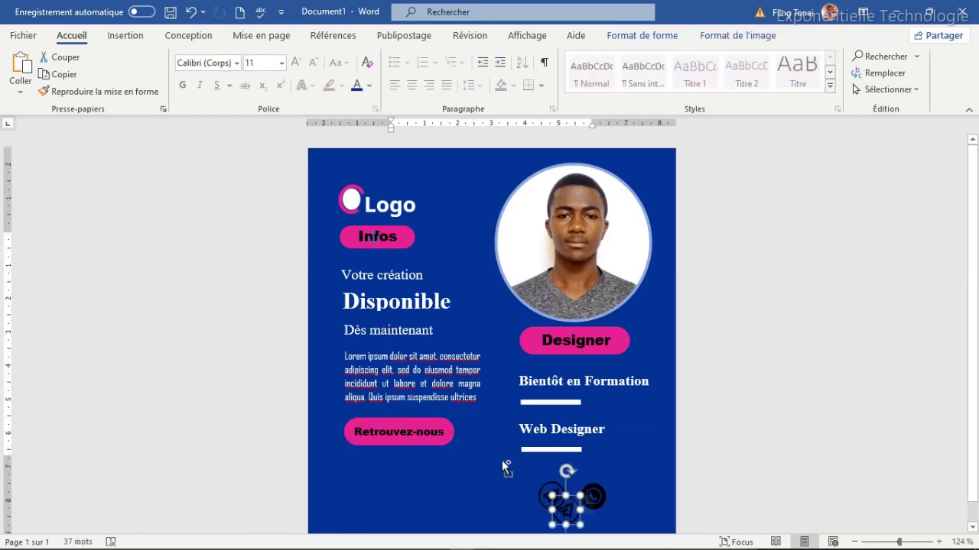
Step: Copy the Telegram circle under Retrouvez-nous and fill it with the youtube (1) image
{"action": "left_click_drag", "start_coordinate": [551, 493], "coordinate": [328, 461]}
{"action": "left_click", "coordinate": [642, 35]}
{"action": "left_click", "coordinate": [319, 56]}
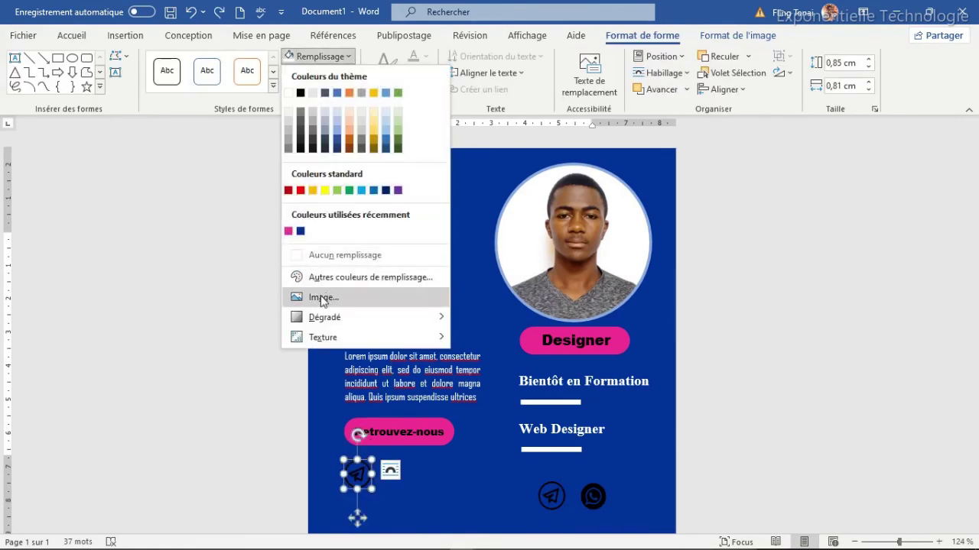
{"action": "left_click", "coordinate": [323, 298]}
{"action": "left_click", "coordinate": [351, 226]}
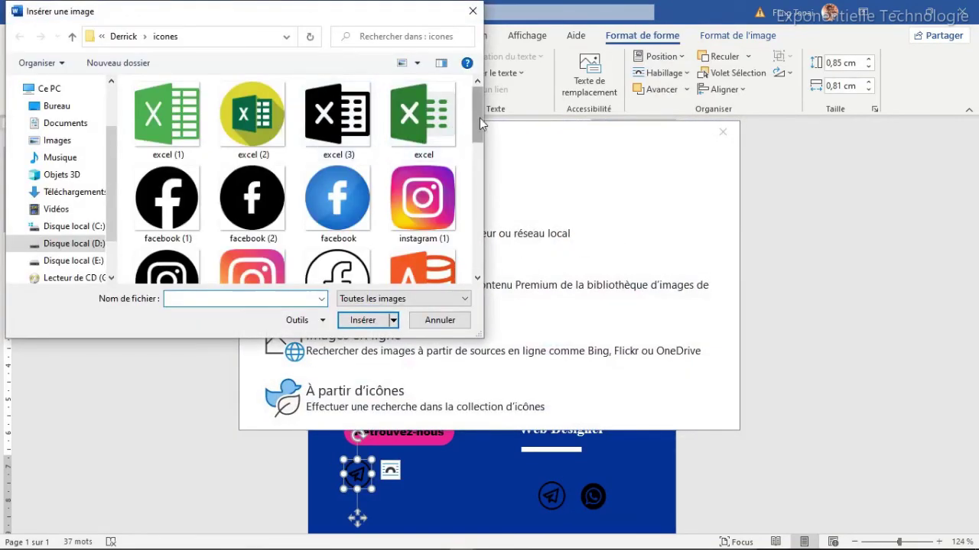
{"action": "left_click_drag", "start_coordinate": [478, 118], "coordinate": [472, 257]}
{"action": "left_click", "coordinate": [249, 239]}
{"action": "double_click", "coordinate": [248, 239]}
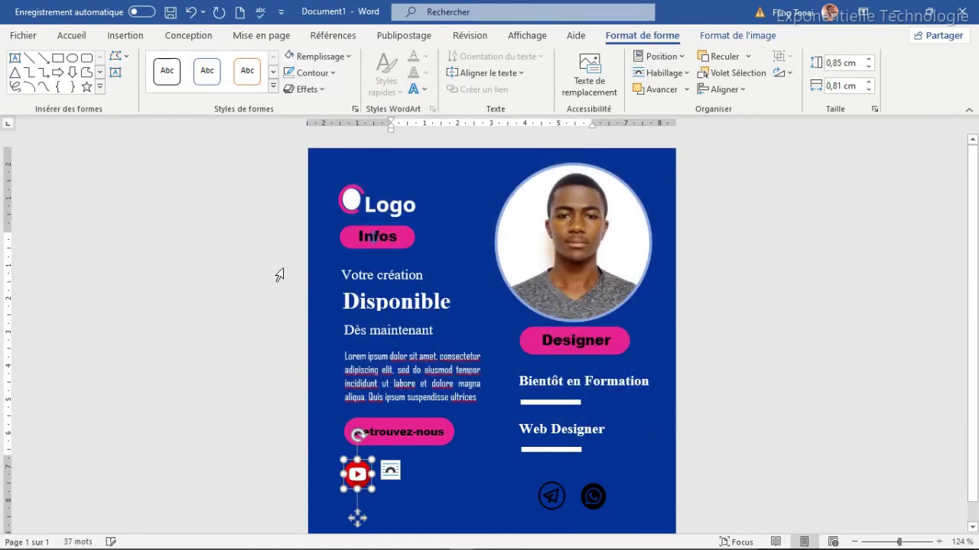
Step: Place a copy of the circle further down and fill it with the Facebook icon image
{"action": "left_click_drag", "start_coordinate": [350, 501], "coordinate": [350, 535]}
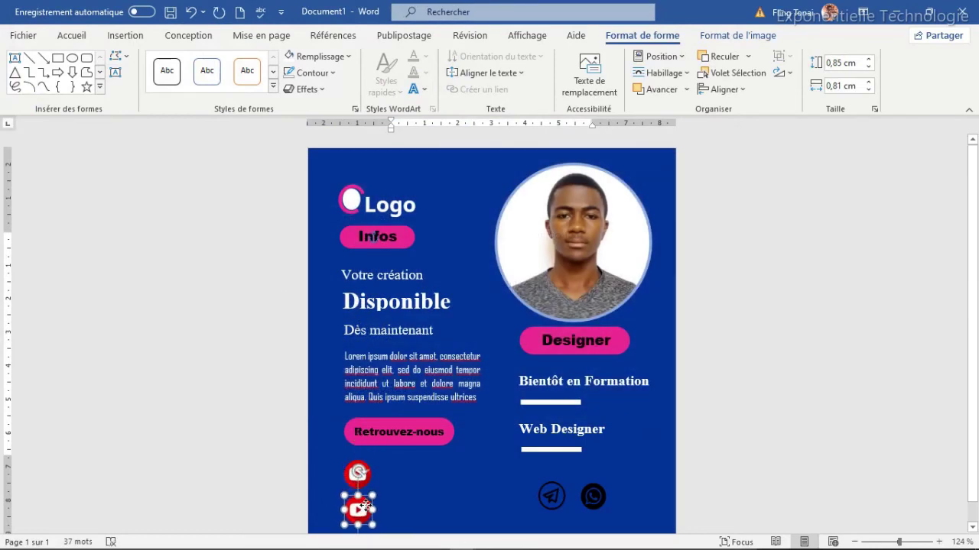
{"action": "left_click", "coordinate": [315, 55]}
{"action": "left_click", "coordinate": [336, 293]}
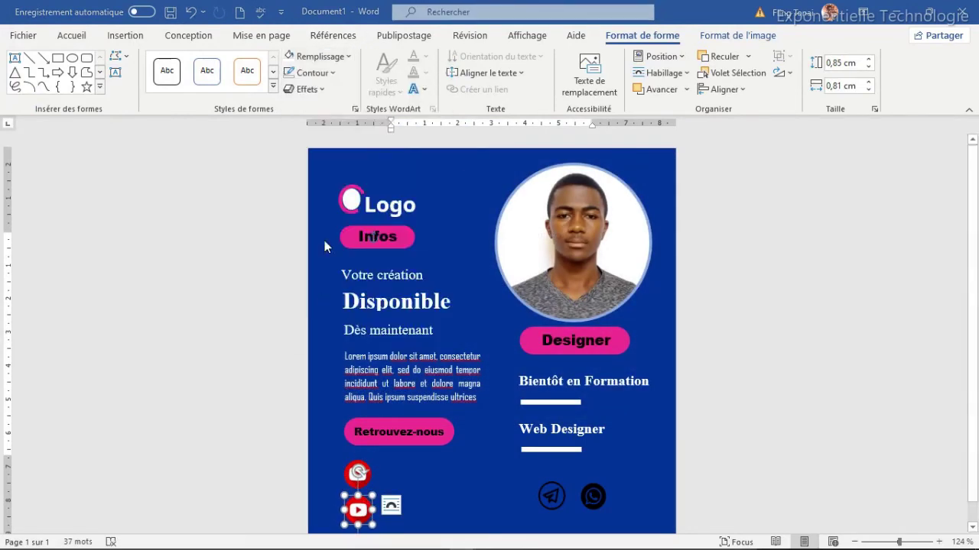
{"action": "left_click", "coordinate": [372, 223]}
{"action": "double_click", "coordinate": [345, 188]}
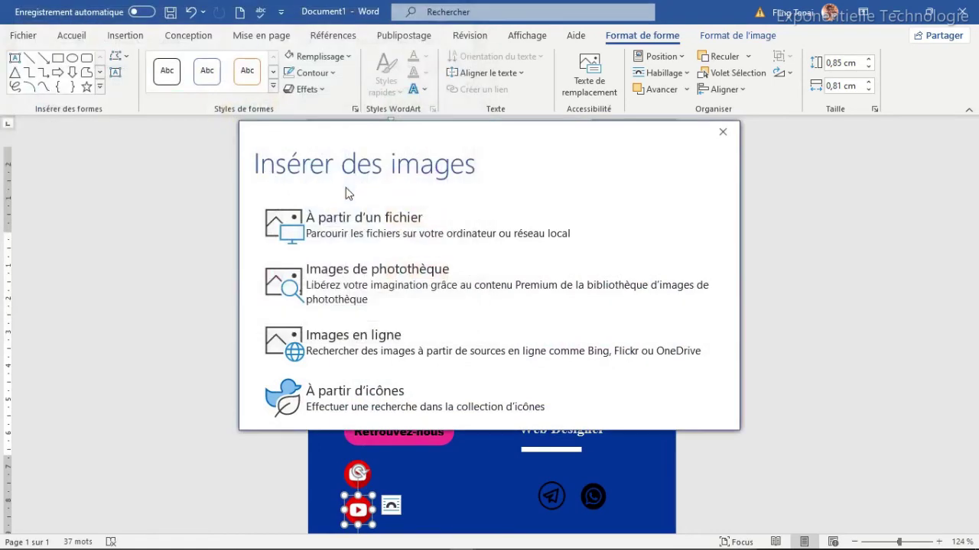
Step: Shrink the YouTube icon slightly and nudge the Telegram icon into place
{"action": "left_click", "coordinate": [447, 460]}
{"action": "left_click", "coordinate": [358, 475]}
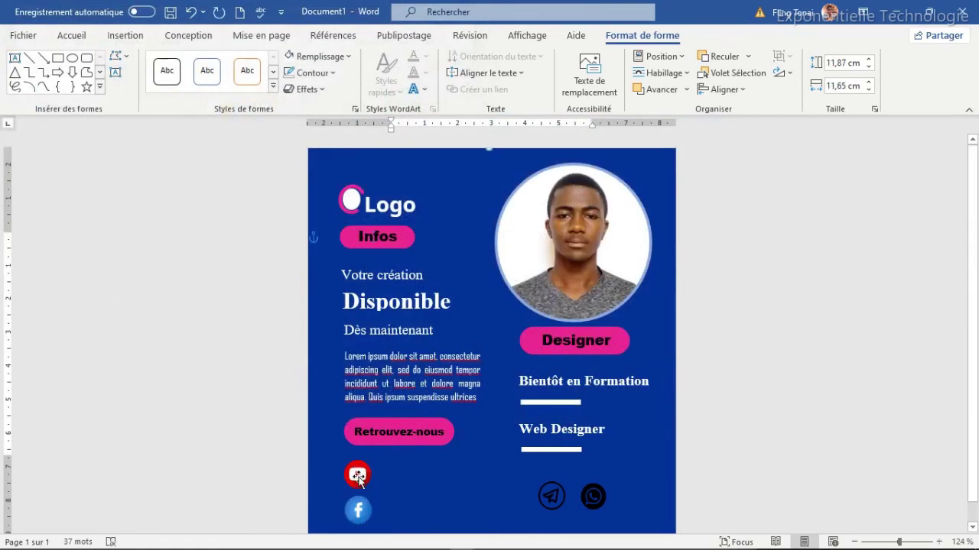
{"action": "left_click", "coordinate": [358, 476]}
{"action": "left_click_drag", "start_coordinate": [374, 490], "coordinate": [365, 510]}
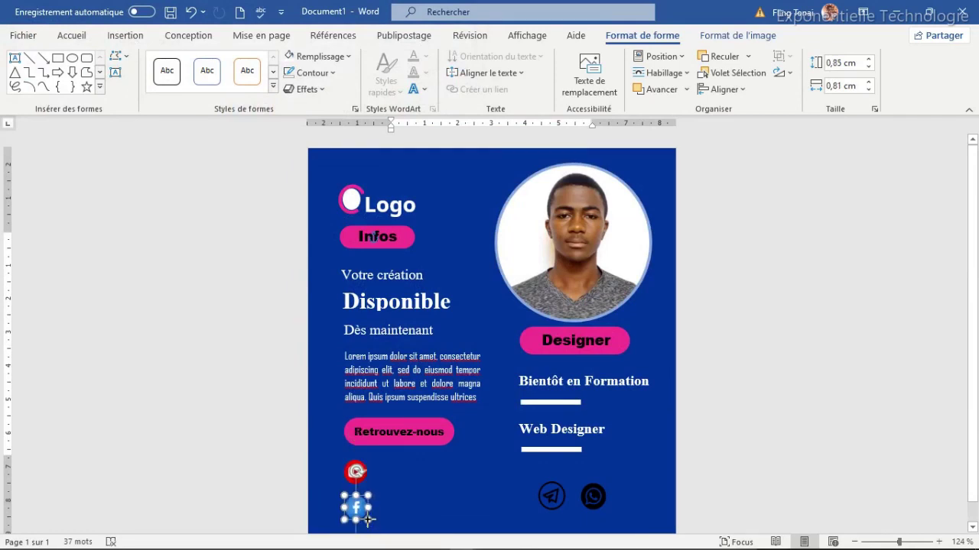
{"action": "left_click_drag", "start_coordinate": [554, 502], "coordinate": [602, 499]}
{"action": "left_click", "coordinate": [594, 498]}
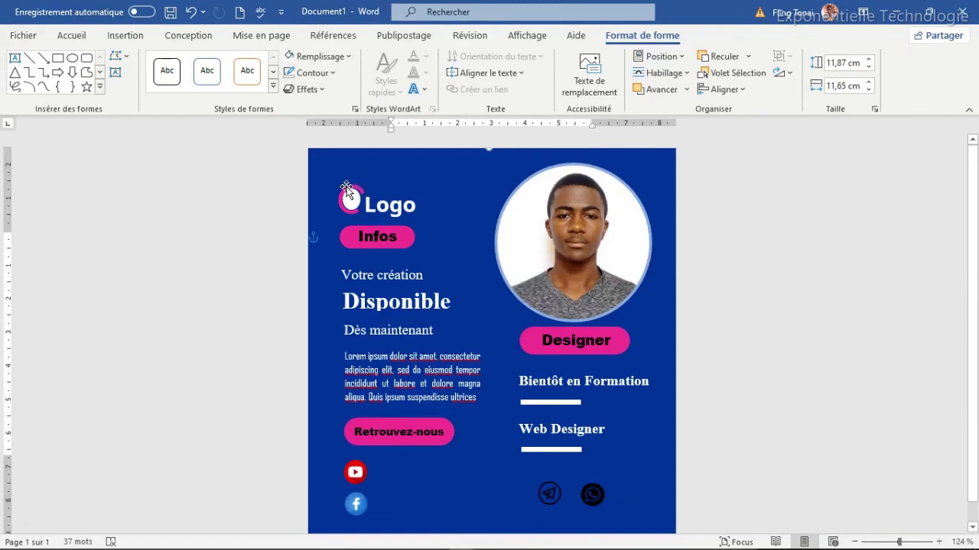
Step: Select every left-column element: Logo, Infos, headlines, Lorem box, Retrouvez-nous button, YouTube and Facebook icons
{"action": "left_click", "coordinate": [352, 200]}
{"action": "left_click", "coordinate": [353, 199], "text": "shift"}
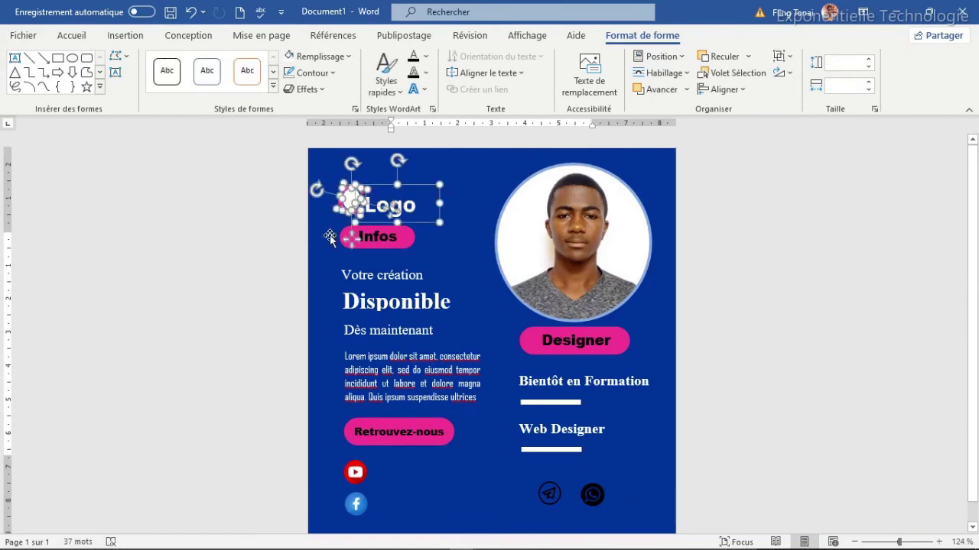
{"action": "left_click_drag", "start_coordinate": [342, 230], "coordinate": [346, 234]}
{"action": "left_click", "coordinate": [344, 237], "text": "shift"}
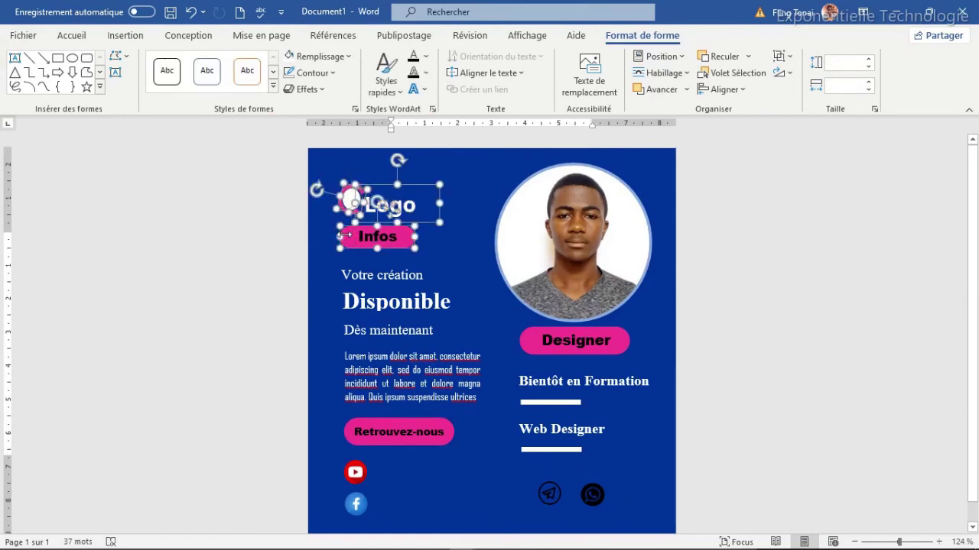
{"action": "left_click", "coordinate": [390, 237], "text": "shift"}
{"action": "left_click", "coordinate": [389, 274], "text": "shift"}
{"action": "left_click", "coordinate": [394, 301], "text": "shift"}
{"action": "left_click", "coordinate": [401, 330], "text": "shift"}
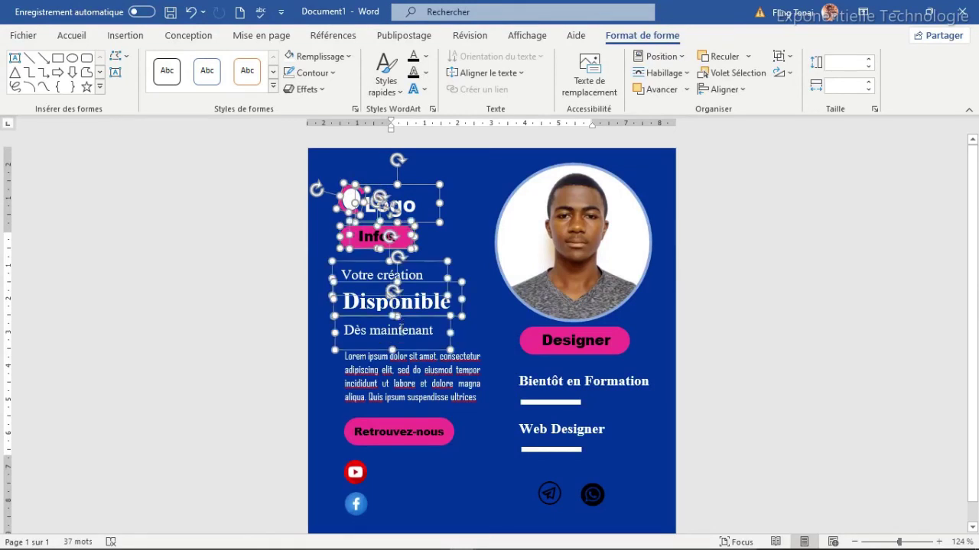
{"action": "left_click", "coordinate": [402, 364], "text": "shift"}
{"action": "left_click_drag", "start_coordinate": [343, 432], "coordinate": [348, 433]}
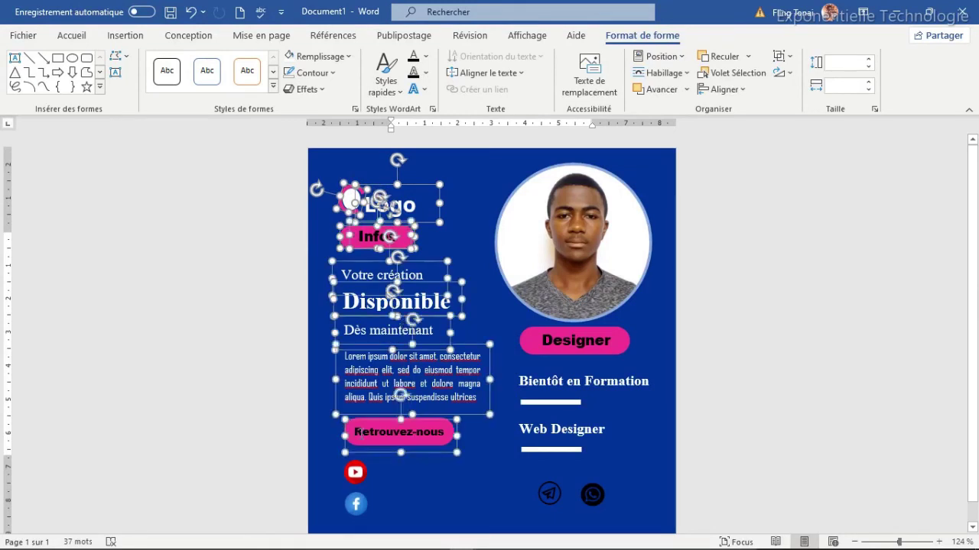
{"action": "left_click", "coordinate": [373, 432], "text": "shift"}
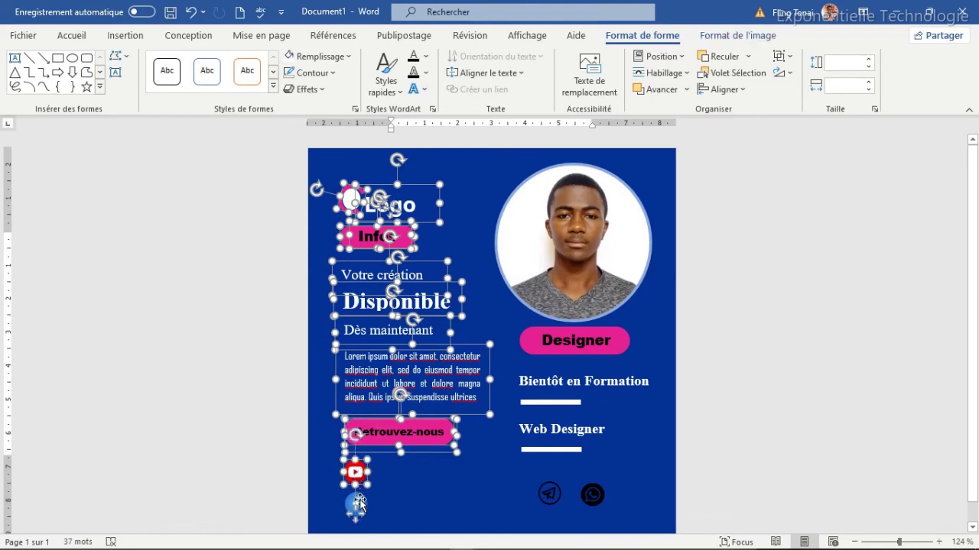
{"action": "left_click", "coordinate": [358, 505], "text": "shift"}
{"action": "left_click", "coordinate": [354, 472], "text": "shift"}
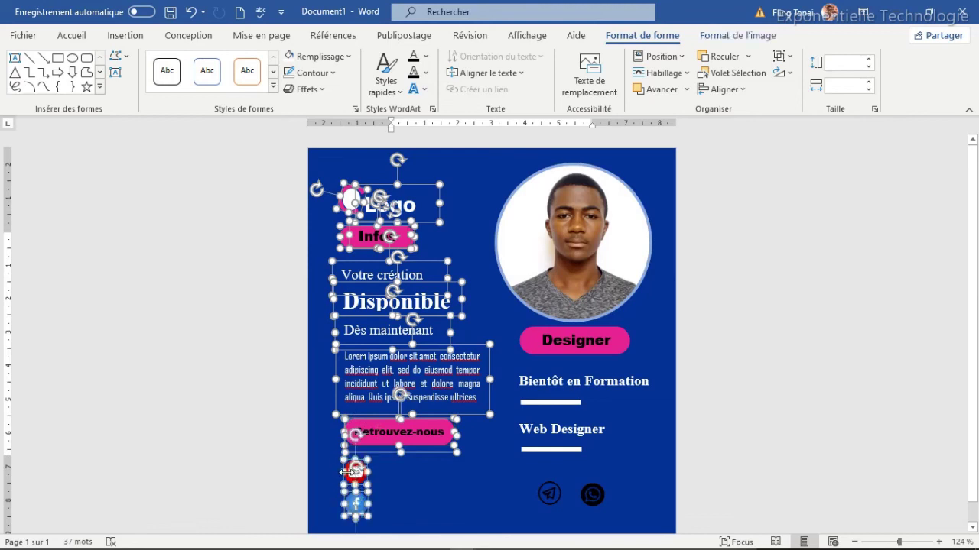
{"action": "left_click", "coordinate": [345, 193], "text": "shift"}
Step: Nudge the selected column upward, then drop the Facebook icon a little lower
{"action": "key", "text": "Up"}
{"action": "key", "text": "Up"}
{"action": "key", "text": "Up"}
{"action": "key", "text": "Up"}
{"action": "key", "text": "Up"}
{"action": "left_click", "coordinate": [436, 484]}
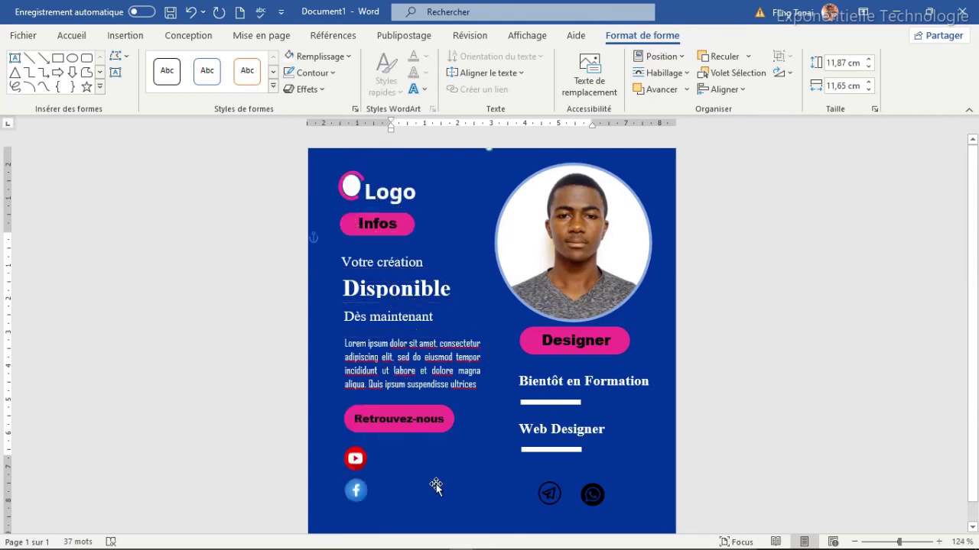
{"action": "left_click_drag", "start_coordinate": [358, 492], "coordinate": [358, 501]}
Step: Place a duplicate of the Web Designer text box beside the YouTube icon
{"action": "left_click", "coordinate": [356, 458]}
{"action": "left_click", "coordinate": [395, 466]}
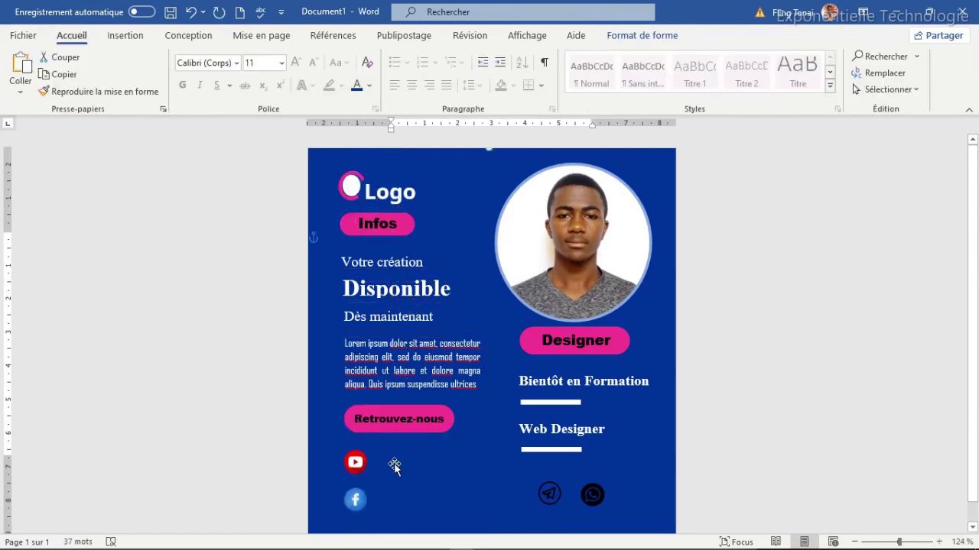
{"action": "left_click", "coordinate": [571, 418]}
{"action": "key", "text": "ctrl+d"}
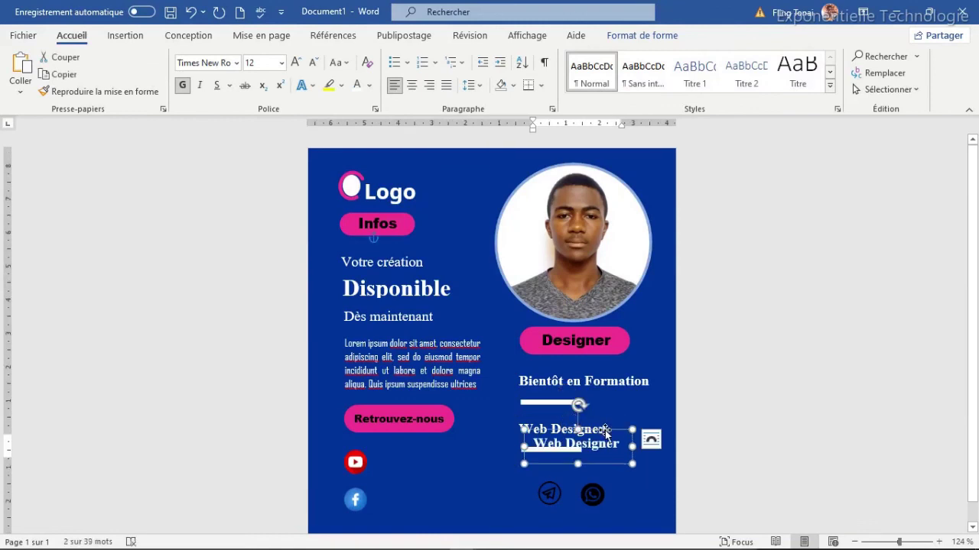
{"action": "left_click_drag", "start_coordinate": [606, 433], "coordinate": [444, 456]}
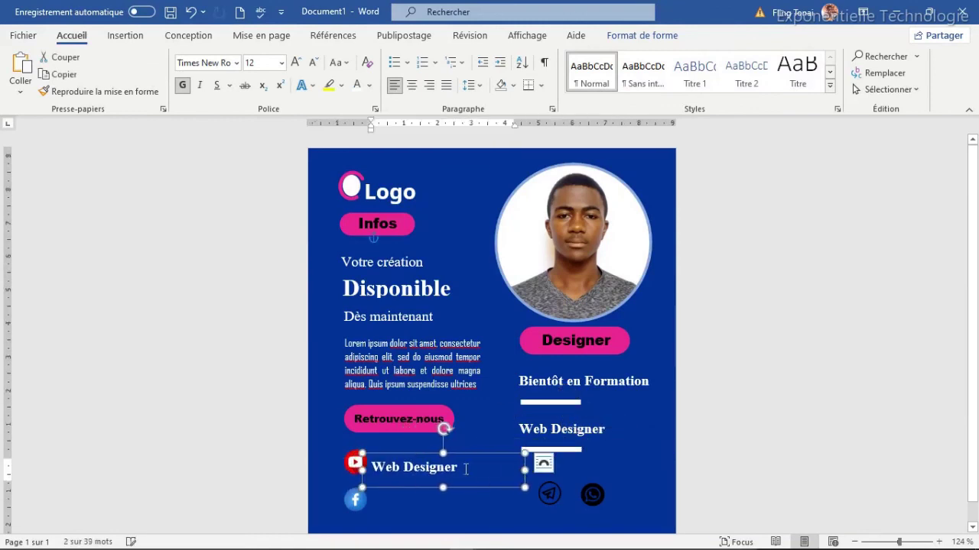
Step: Set the copied label's font to Agency FB at size 11
{"action": "triple_click", "coordinate": [466, 468]}
{"action": "left_click", "coordinate": [239, 67]}
{"action": "left_click", "coordinate": [218, 162]}
{"action": "left_click", "coordinate": [260, 62]}
{"action": "type", "text": "11"}
{"action": "key", "text": "Return"}
Step: Retype the label as 'Exponentielle Technologie' and trim its box to fit the text
{"action": "type", "text": "Exponentielle T"}
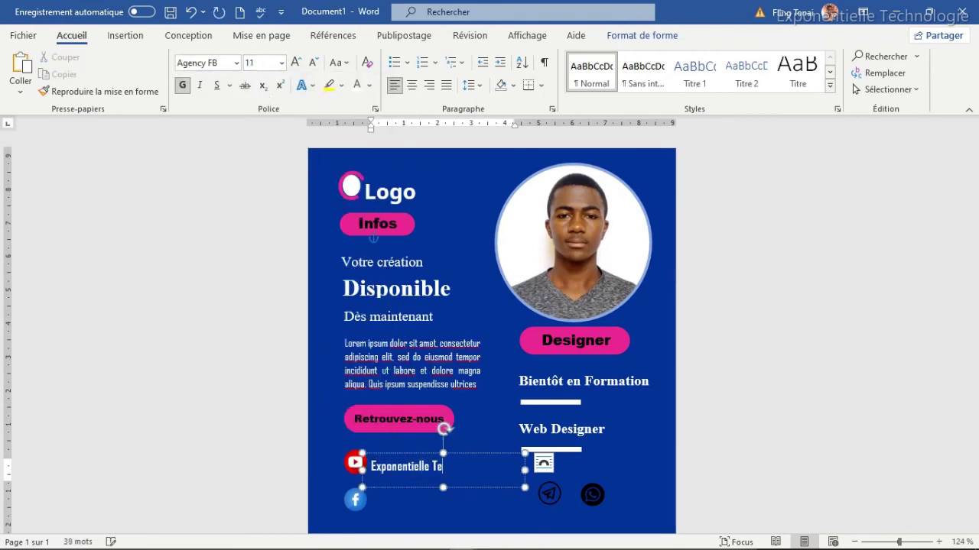
{"action": "type", "text": "e"}
{"action": "left_click_drag", "start_coordinate": [482, 465], "coordinate": [386, 464]}
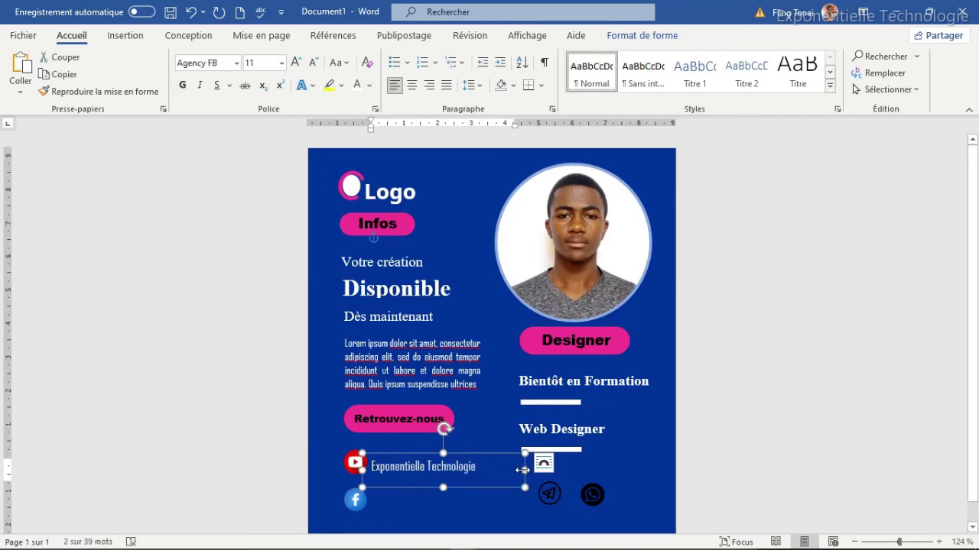
{"action": "left_click_drag", "start_coordinate": [524, 470], "coordinate": [492, 470]}
{"action": "left_click_drag", "start_coordinate": [427, 487], "coordinate": [468, 491]}
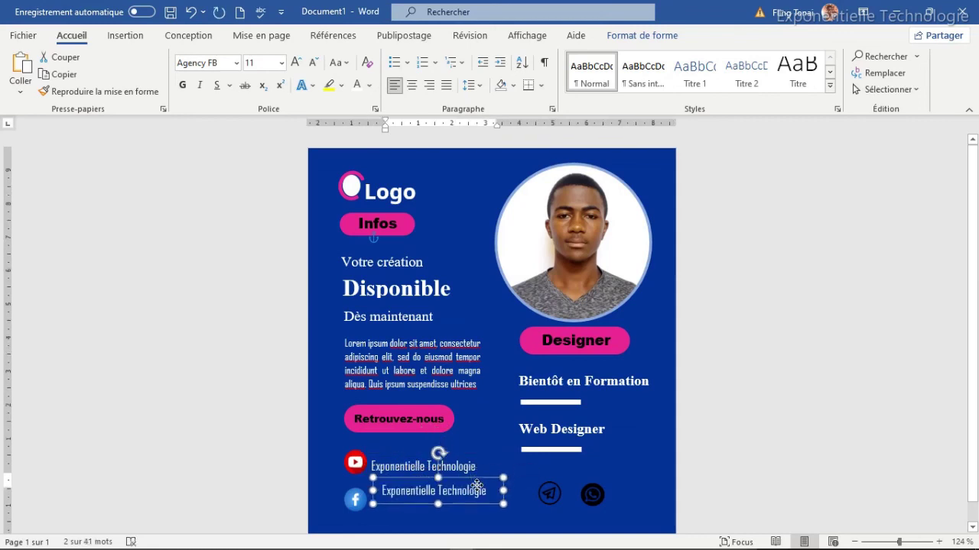
{"action": "left_click", "coordinate": [471, 453]}
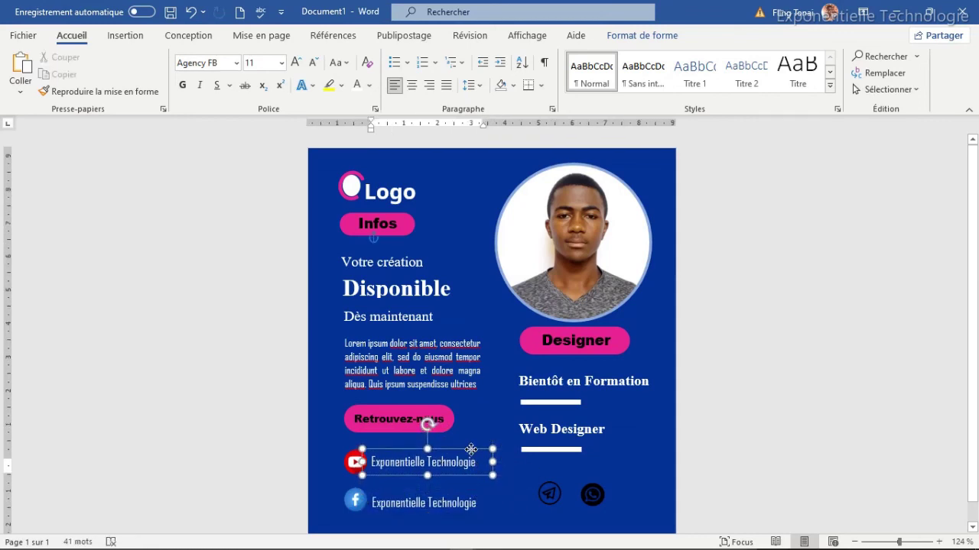
{"action": "left_click", "coordinate": [515, 520]}
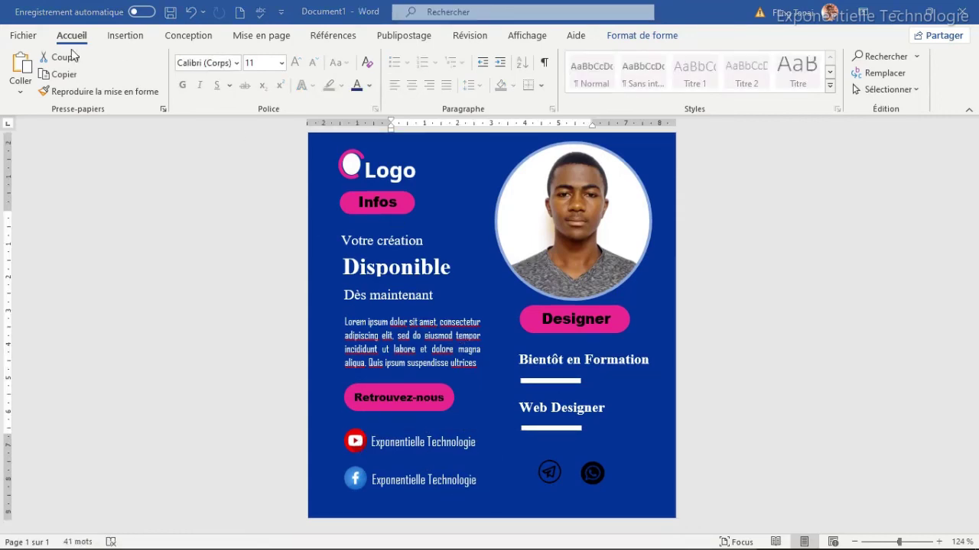
{"action": "left_click", "coordinate": [23, 36]}
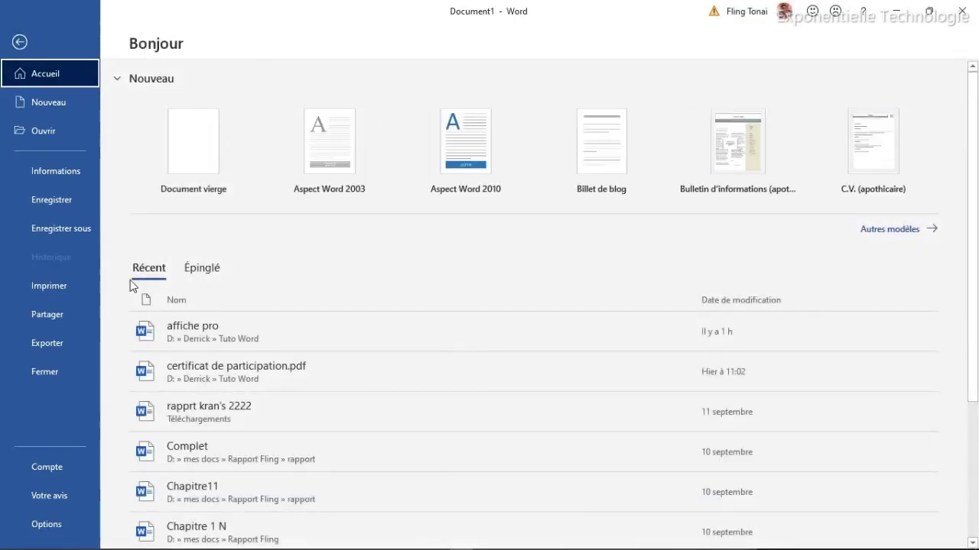
{"action": "left_click", "coordinate": [42, 285]}
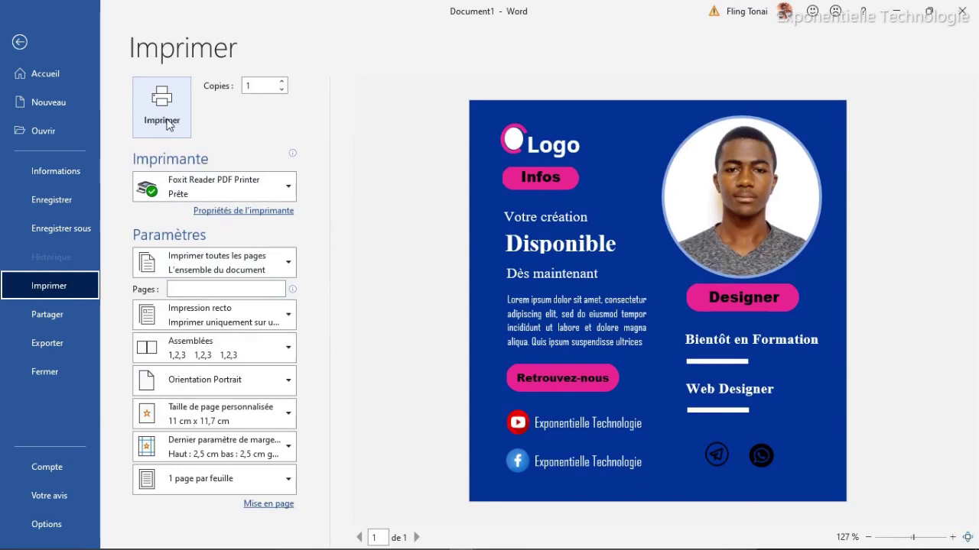
{"action": "left_click", "coordinate": [20, 42]}
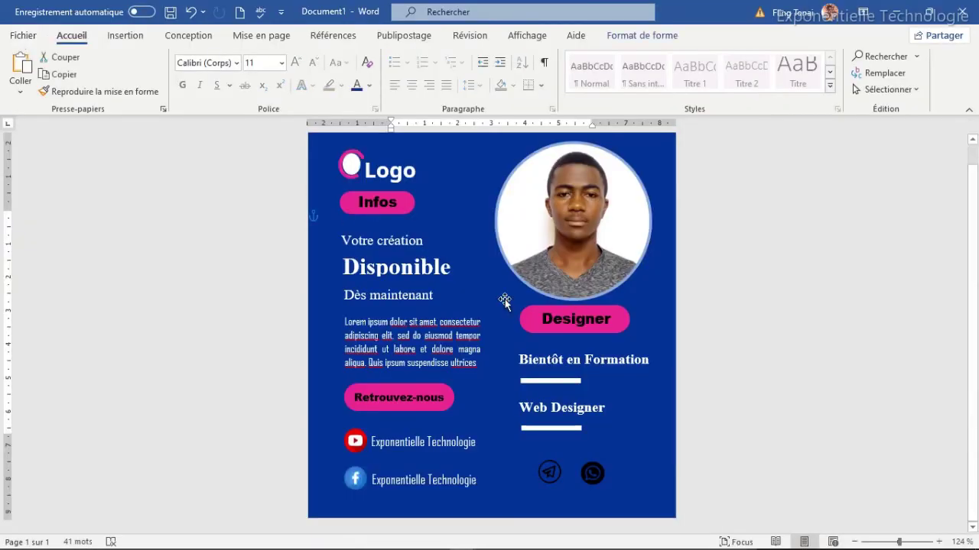
{"action": "mouse_move", "coordinate": [975, 297]}
{"action": "left_mouse_down"}
{"action": "mouse_move", "coordinate": [972, 266]}
{"action": "mouse_move", "coordinate": [969, 285]}
{"action": "left_mouse_up"}
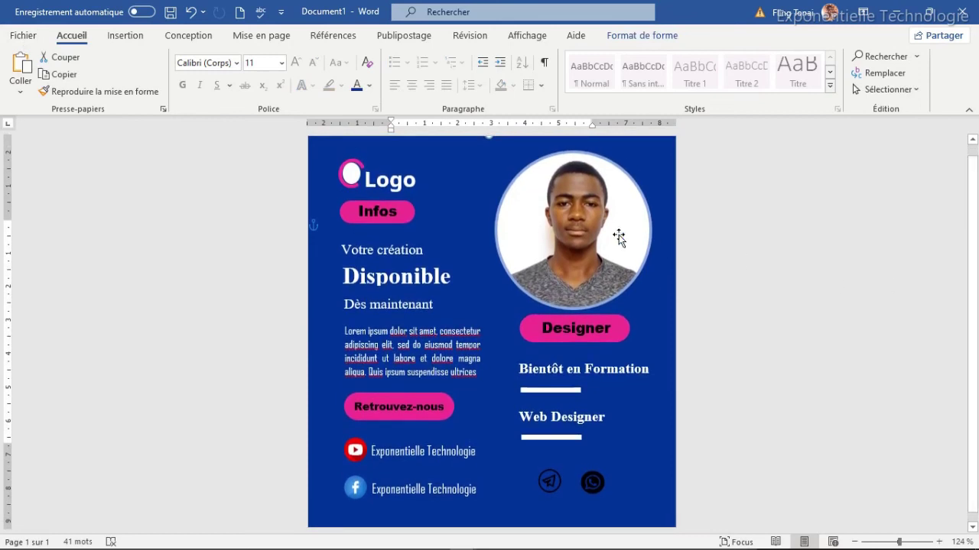